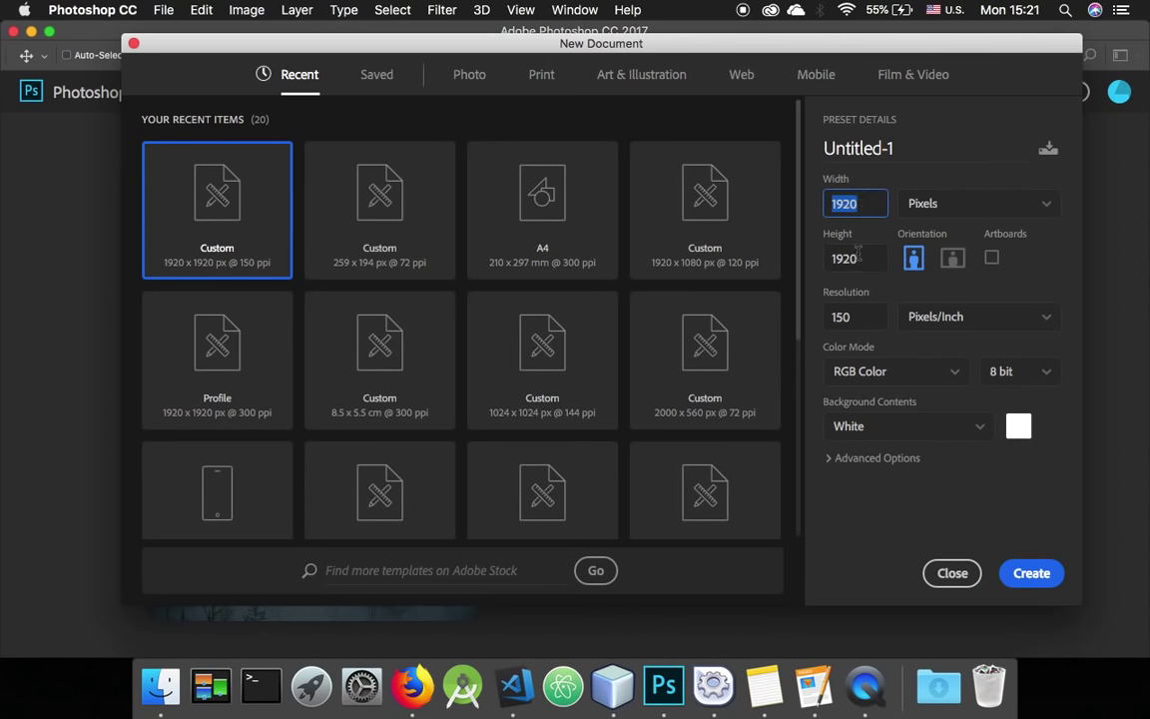
Create a 1920 x 1920 pixel RGB document at 150 pixels/inch with a white background and fit it to the view
{"action": "left_click", "coordinate": [858, 257]}
{"action": "left_click", "coordinate": [844, 318]}
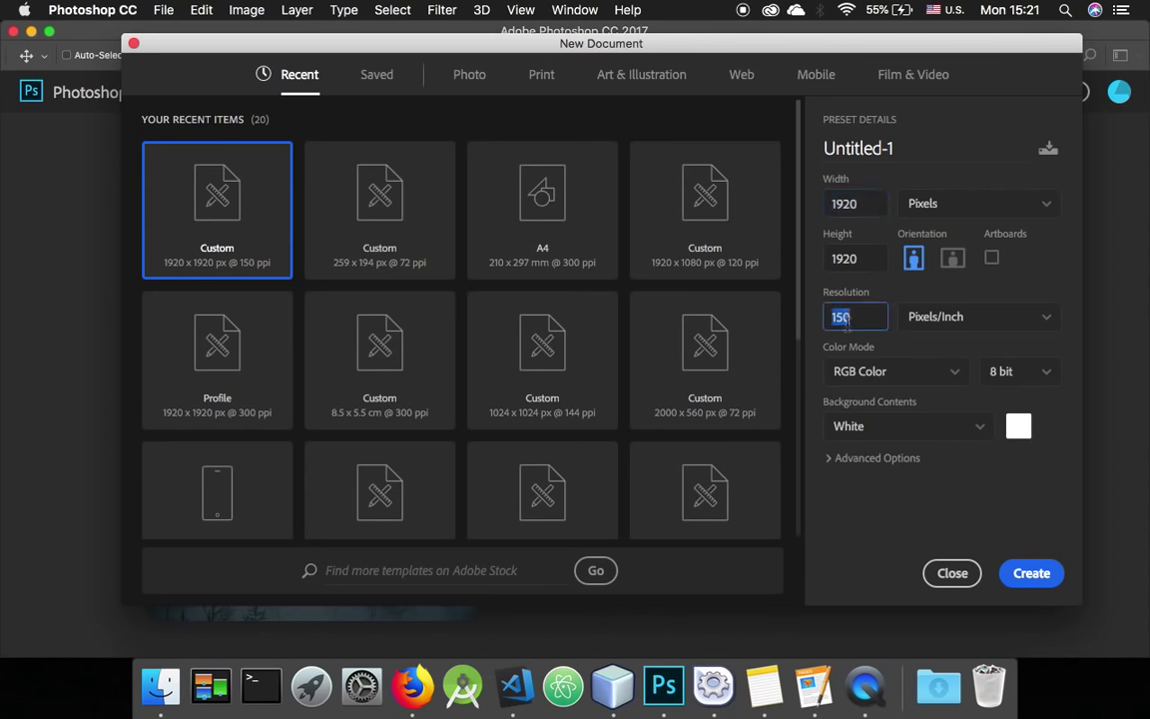
{"action": "left_click", "coordinate": [1035, 576]}
{"action": "key", "text": "super+0"}
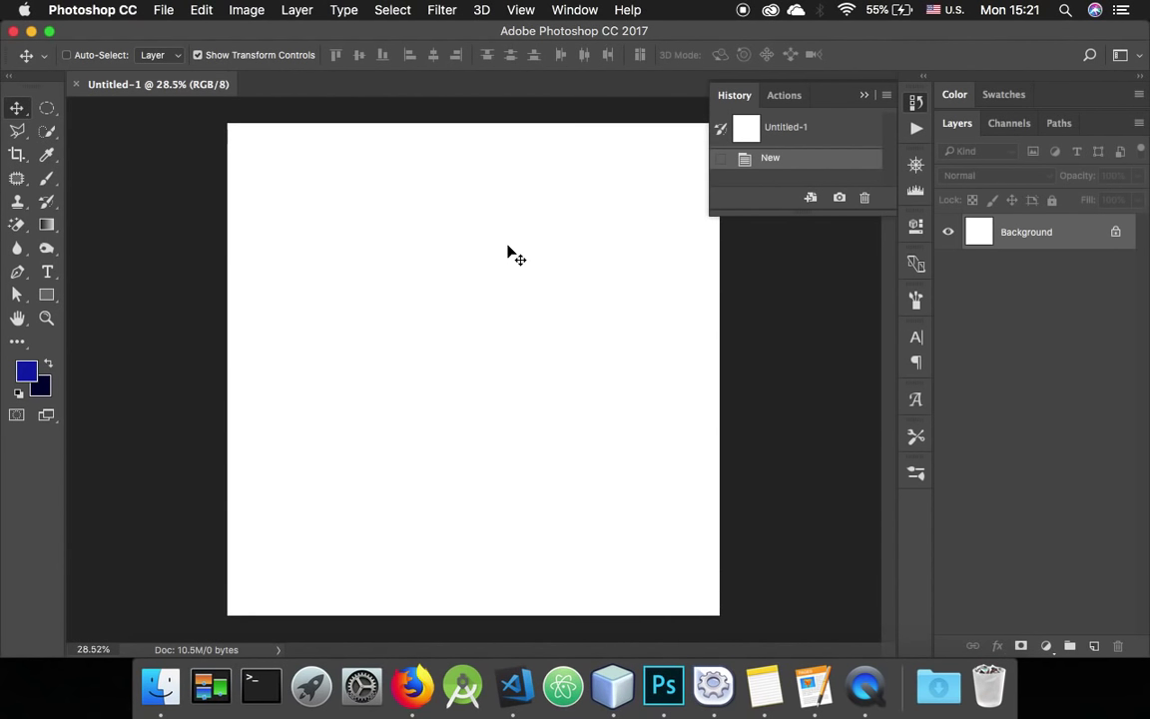
Set the foreground color to the deep blue 070f9e
{"action": "left_click", "coordinate": [26, 371]}
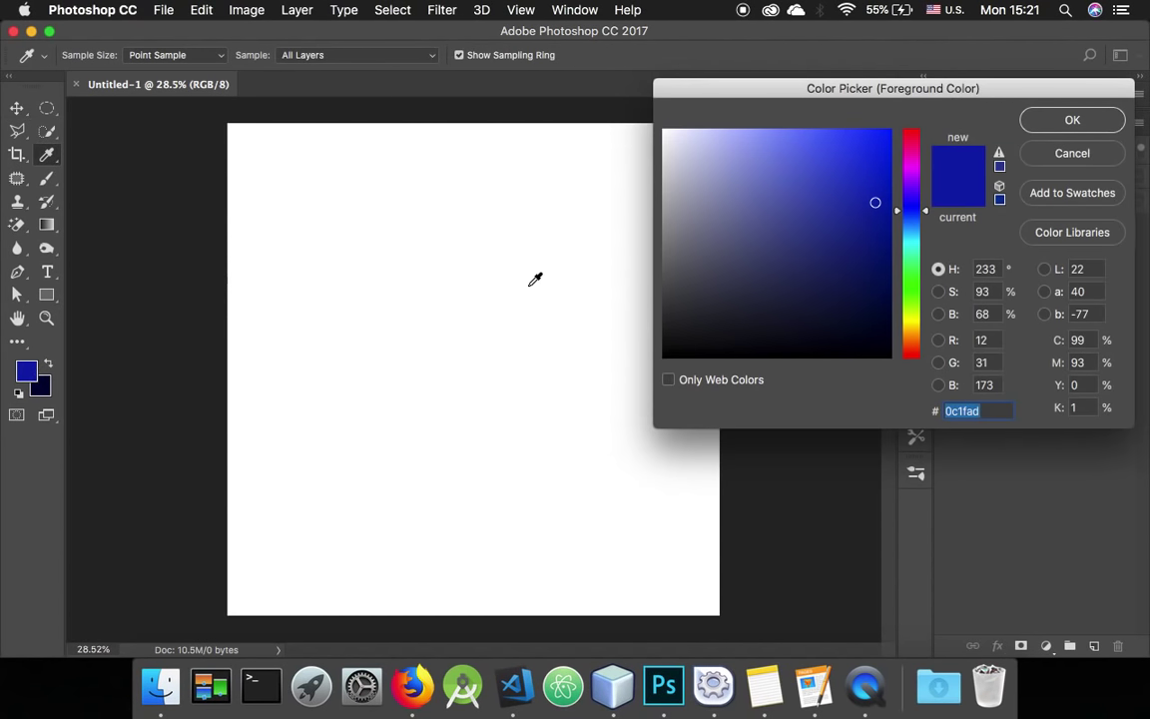
{"action": "left_click", "coordinate": [876, 202]}
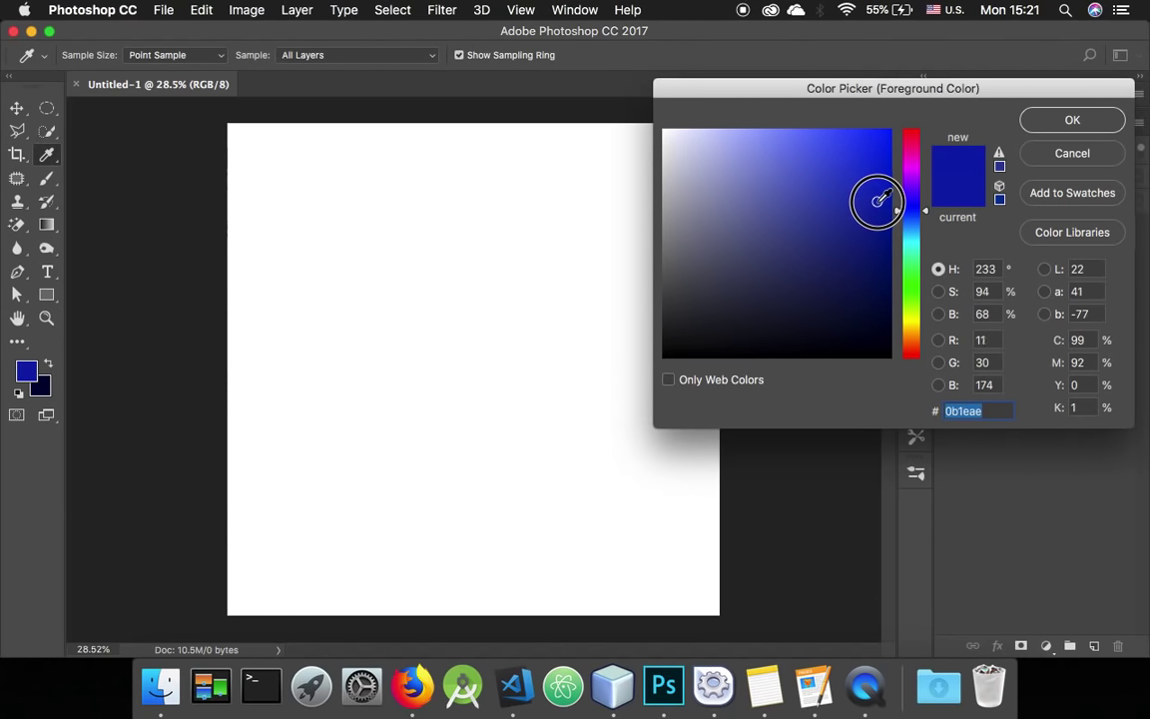
{"action": "left_click", "coordinate": [915, 214]}
{"action": "left_click_drag", "start_coordinate": [915, 214], "coordinate": [880, 216]}
{"action": "left_click", "coordinate": [881, 215]}
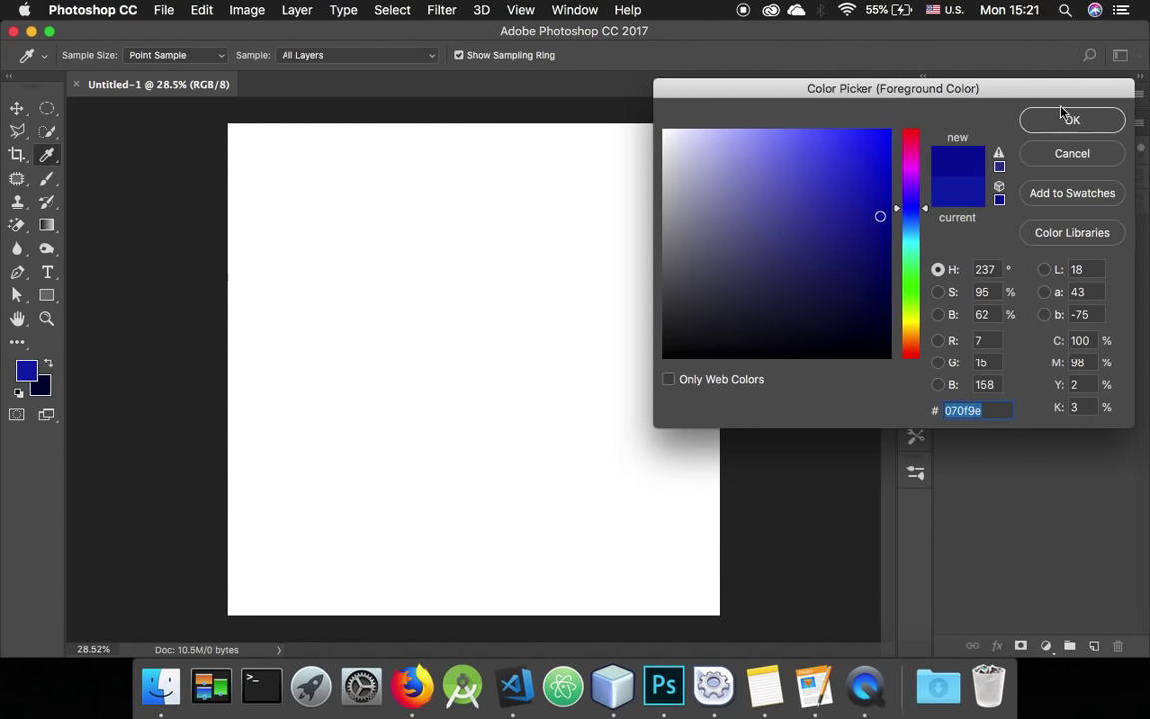
{"action": "left_click", "coordinate": [1071, 118]}
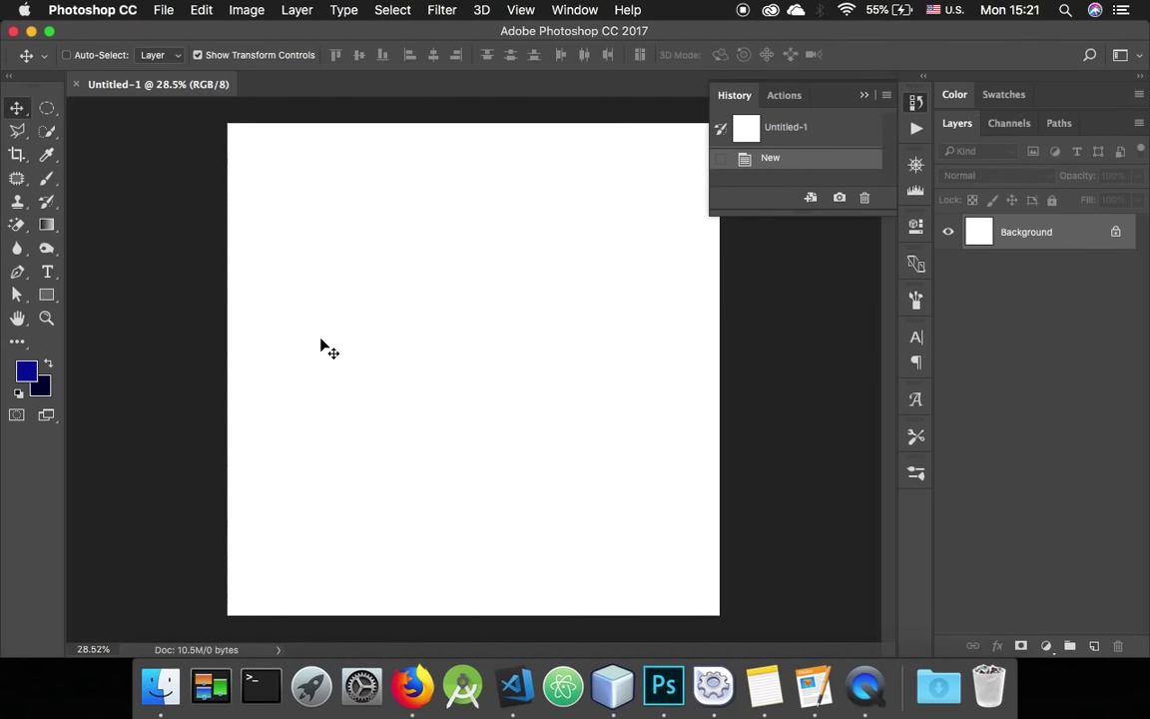
Set the background color to a very dark navy blue
{"action": "left_click", "coordinate": [43, 393]}
{"action": "left_click_drag", "start_coordinate": [911, 205], "coordinate": [904, 212]}
{"action": "mouse_move", "coordinate": [868, 311]}
{"action": "left_mouse_down"}
{"action": "mouse_move", "coordinate": [881, 316]}
{"action": "mouse_move", "coordinate": [883, 299]}
{"action": "left_mouse_up"}
{"action": "left_click", "coordinate": [1068, 119]}
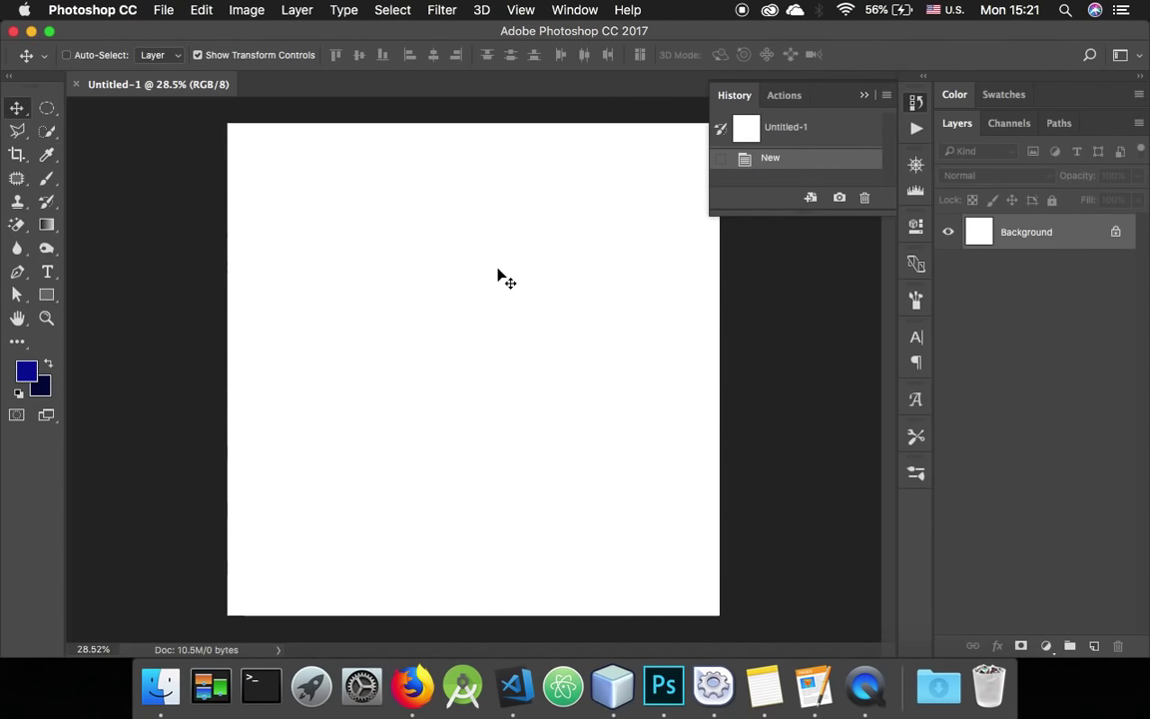
Fill the background with a radial foreground-to-background gradient running from the canvas centre to its lower-right corner
{"action": "left_click", "coordinate": [47, 223]}
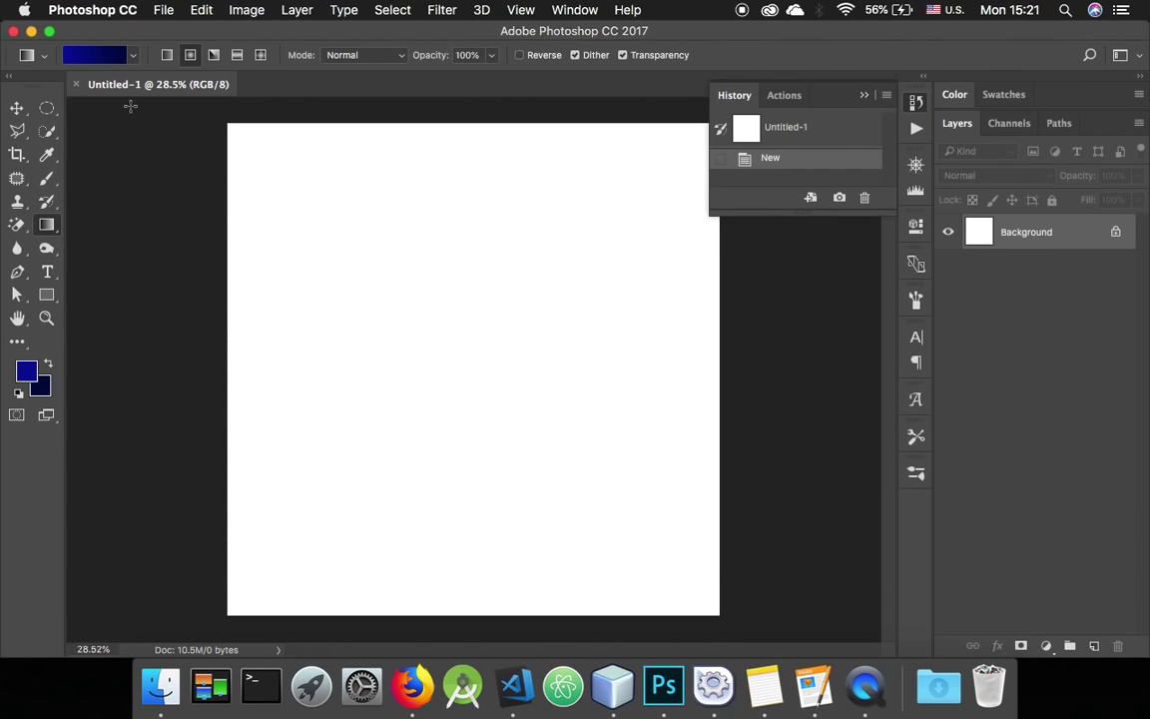
{"action": "left_click", "coordinate": [134, 57]}
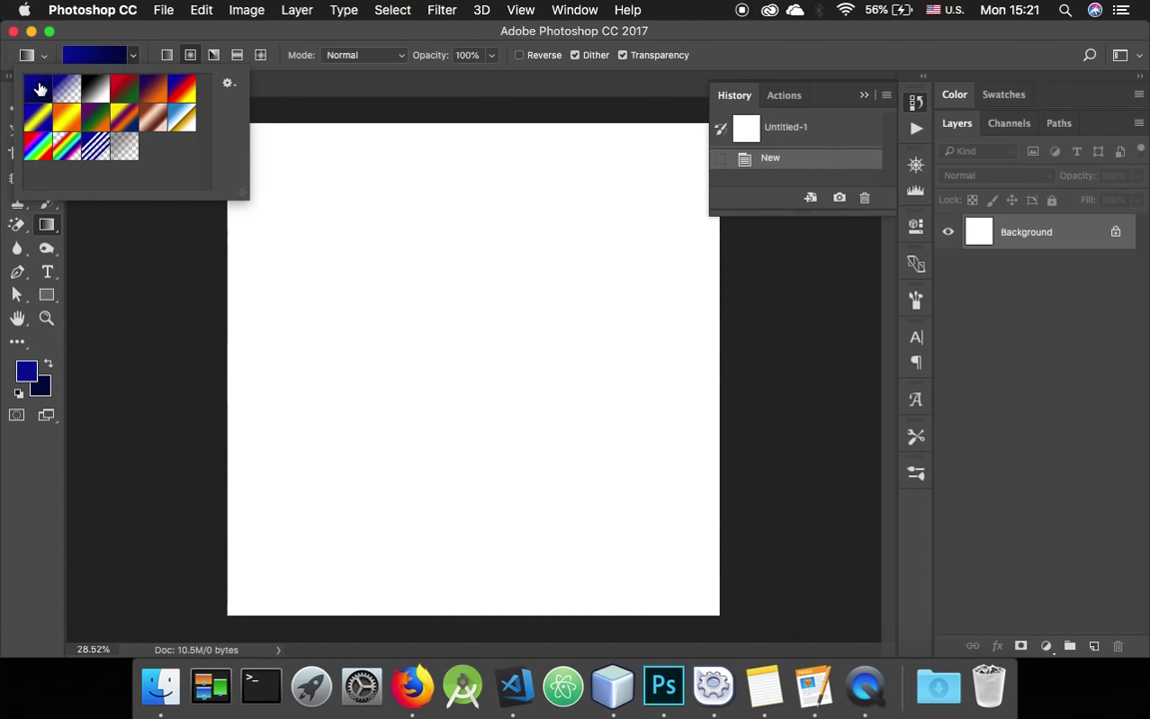
{"action": "left_click", "coordinate": [190, 56]}
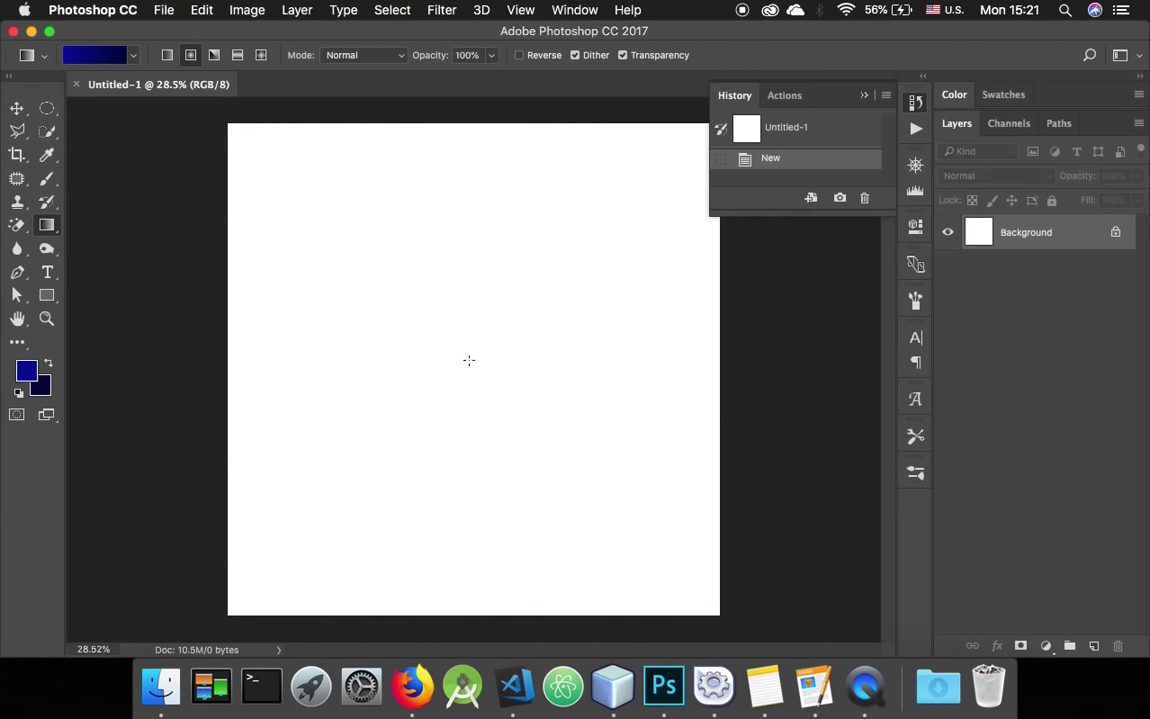
{"action": "left_click_drag", "start_coordinate": [469, 360], "coordinate": [718, 614]}
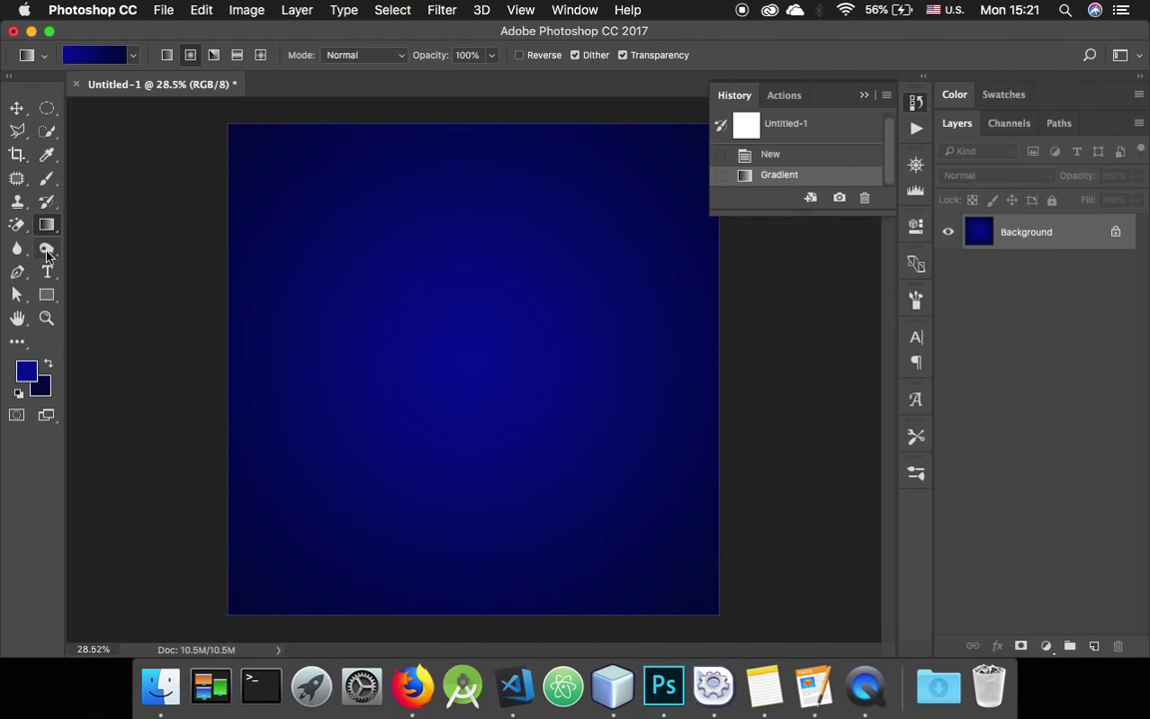
Add the text "Light" near the canvas centre in orange, using the Phosphate Inline font at 30 pt
{"action": "key", "text": "t"}
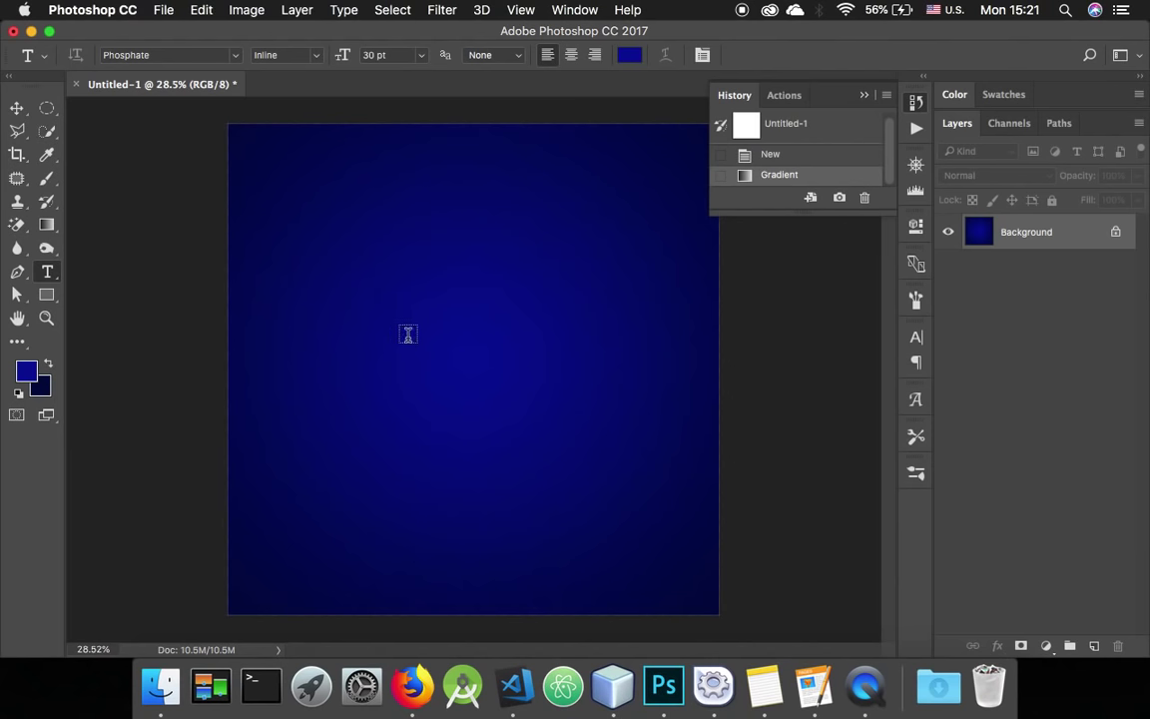
{"action": "left_click", "coordinate": [407, 335]}
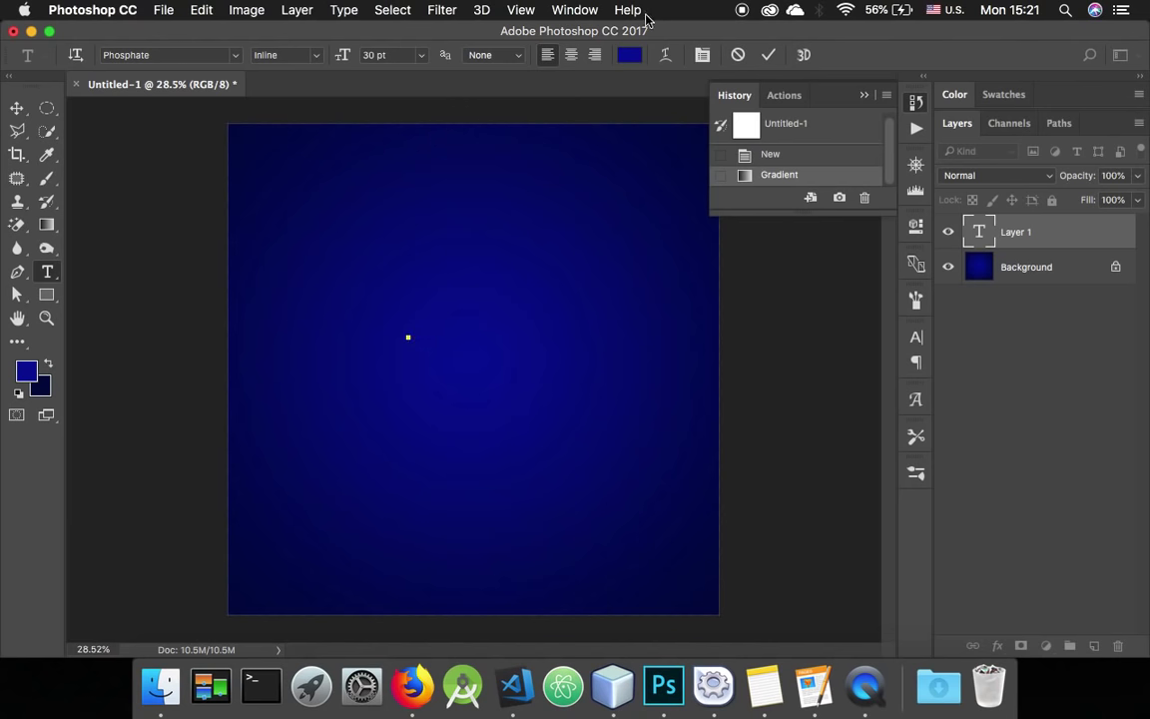
{"action": "left_click", "coordinate": [629, 54]}
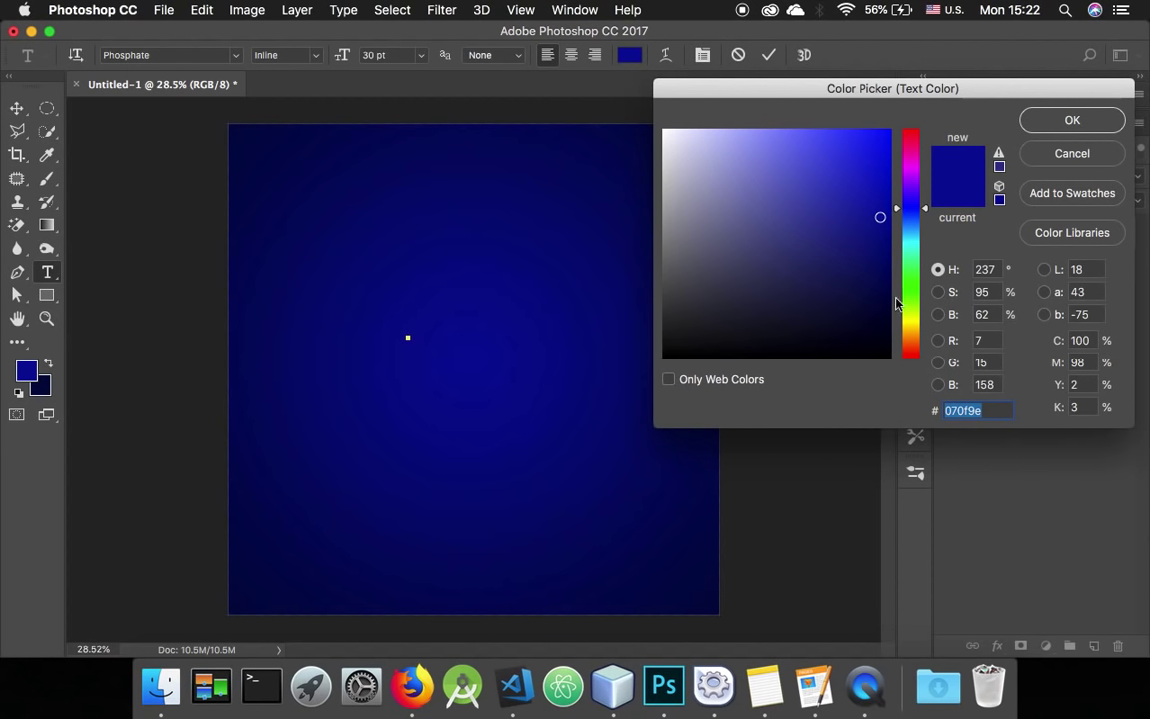
{"action": "left_click_drag", "start_coordinate": [908, 321], "coordinate": [906, 328]}
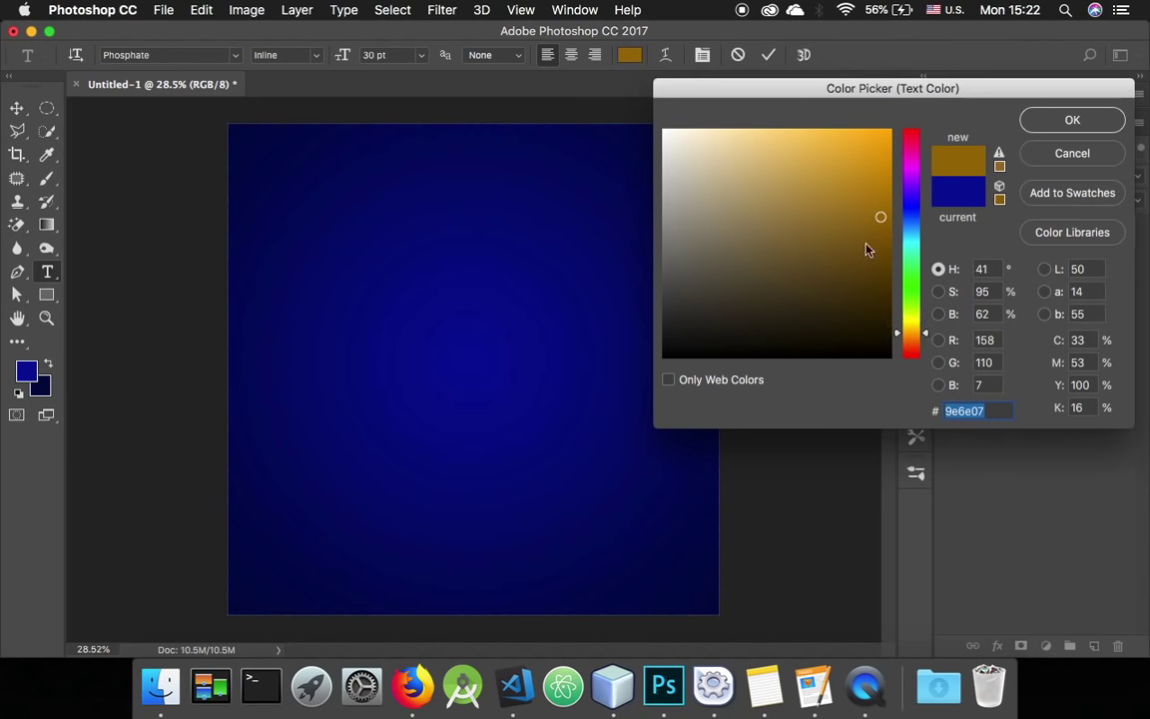
{"action": "left_click_drag", "start_coordinate": [872, 201], "coordinate": [887, 154]}
{"action": "left_click", "coordinate": [1038, 119]}
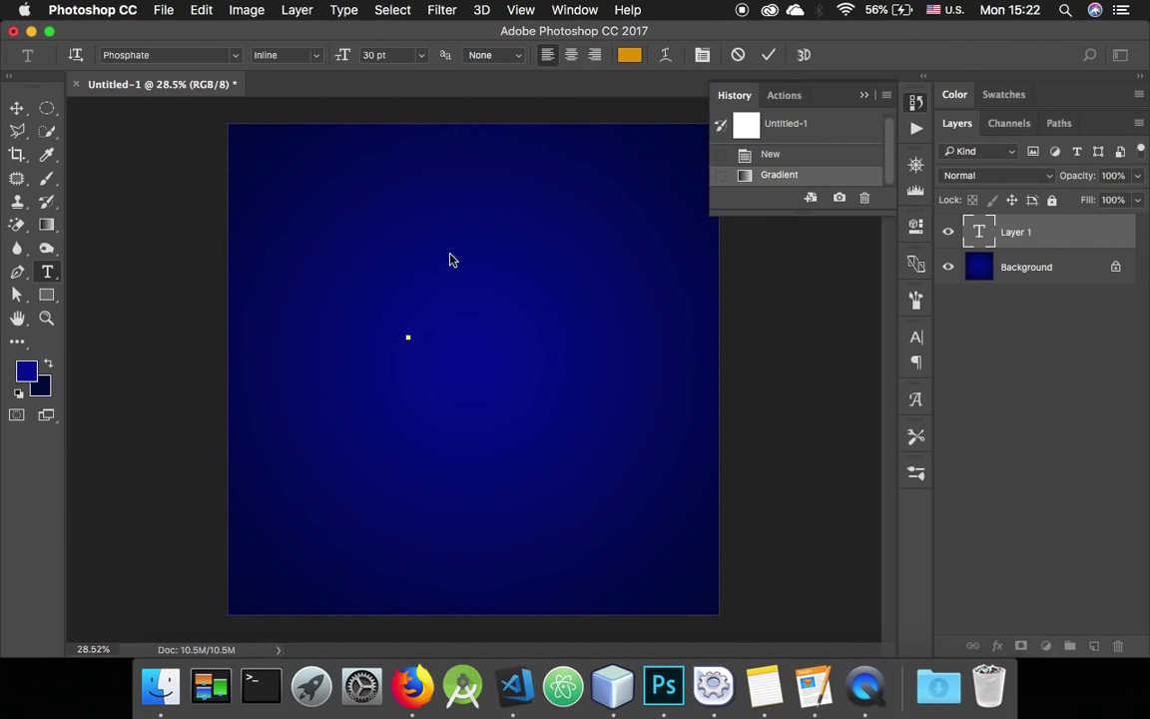
{"action": "type", "text": "LIGHT"}
{"action": "left_click", "coordinate": [17, 107]}
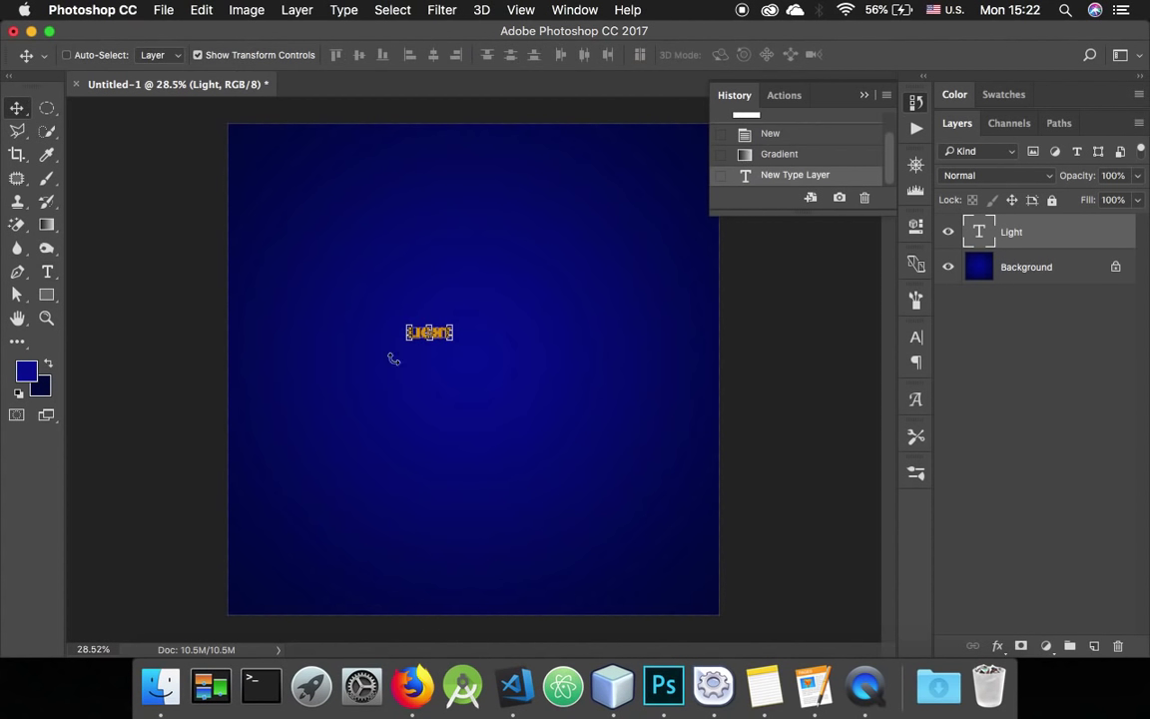
Enlarge the "Light" text to roughly a third of the canvas width and centre it horizontally
{"action": "key", "text": "super+t"}
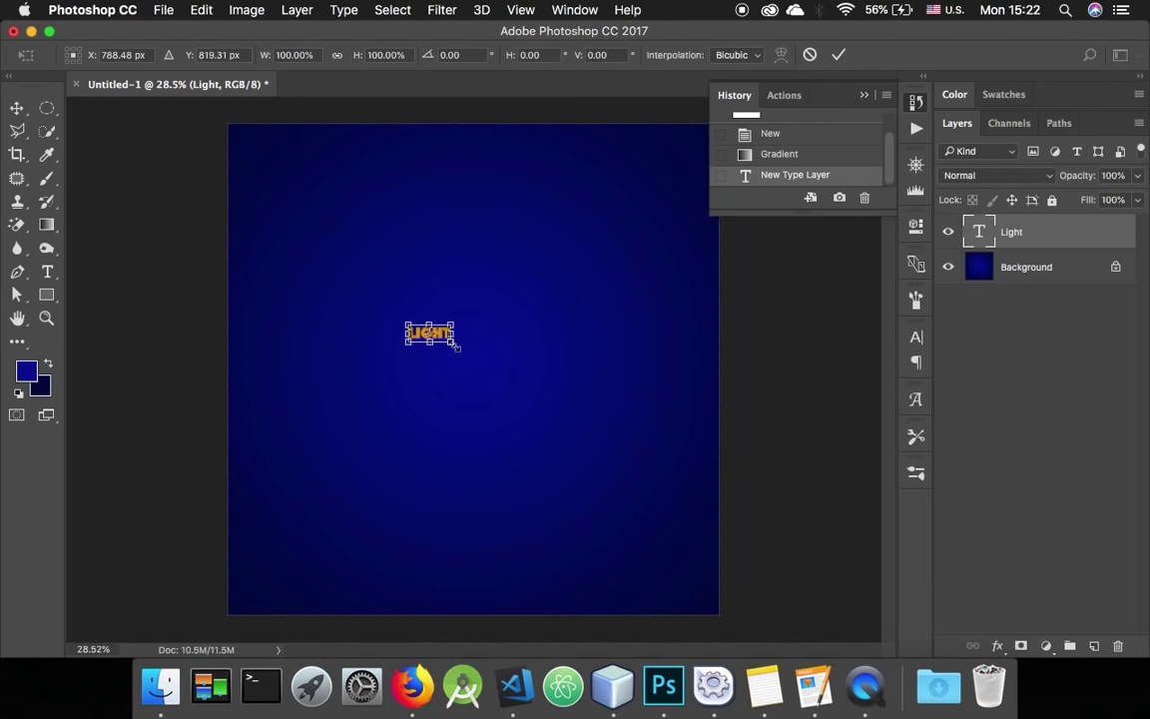
{"action": "left_click_drag", "start_coordinate": [457, 344], "coordinate": [557, 371]}
{"action": "key", "text": "Return"}
{"action": "key", "text": "Escape"}
{"action": "key", "text": "Escape"}
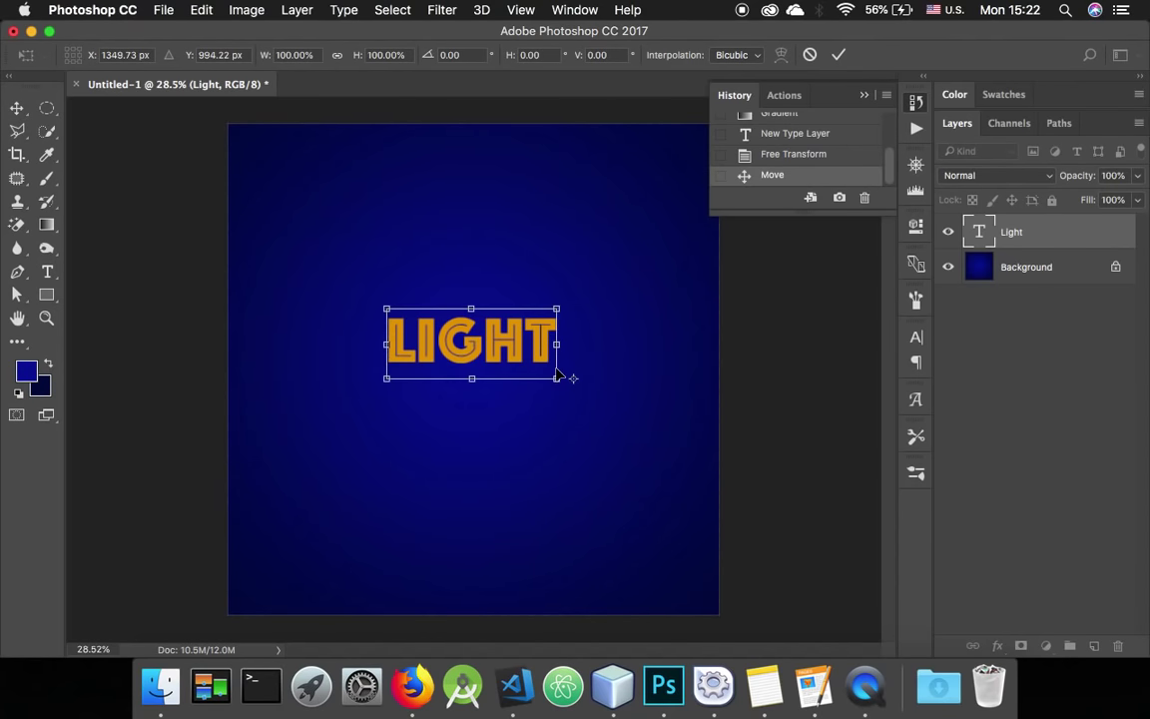
{"action": "key", "text": "Return"}
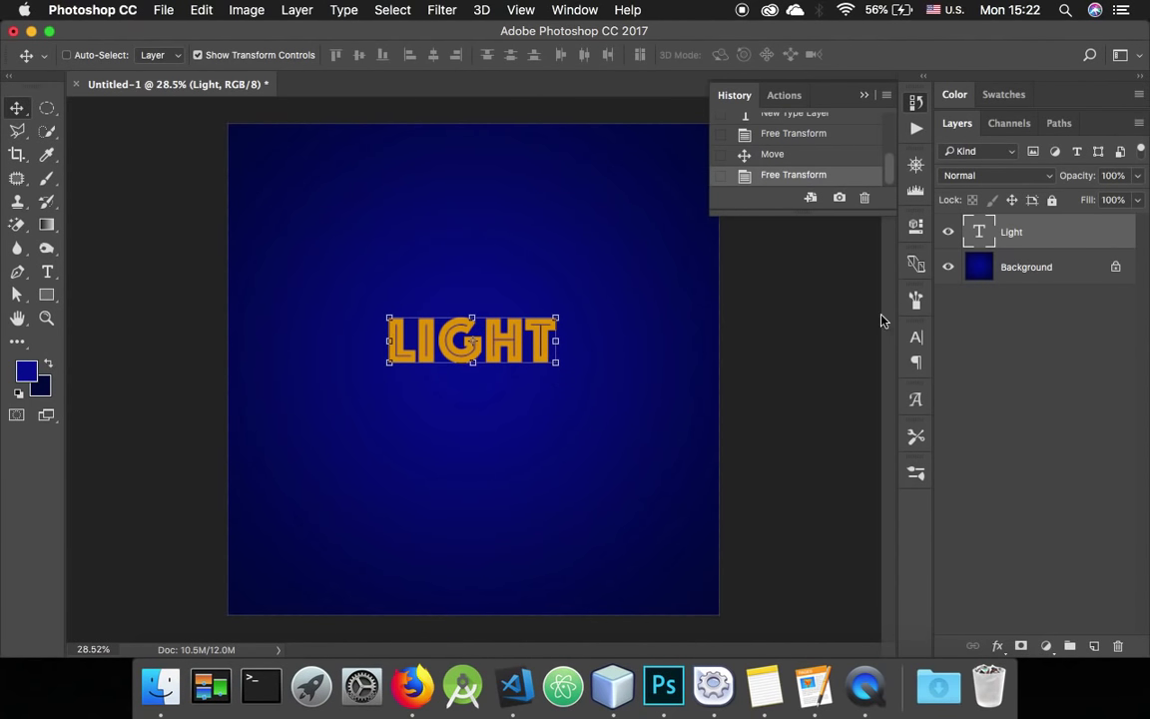
Rasterize the "Light" text layer and apply a Perspective transform that makes the letters shrink from the L towards the T
{"action": "right_click", "coordinate": [1050, 235]}
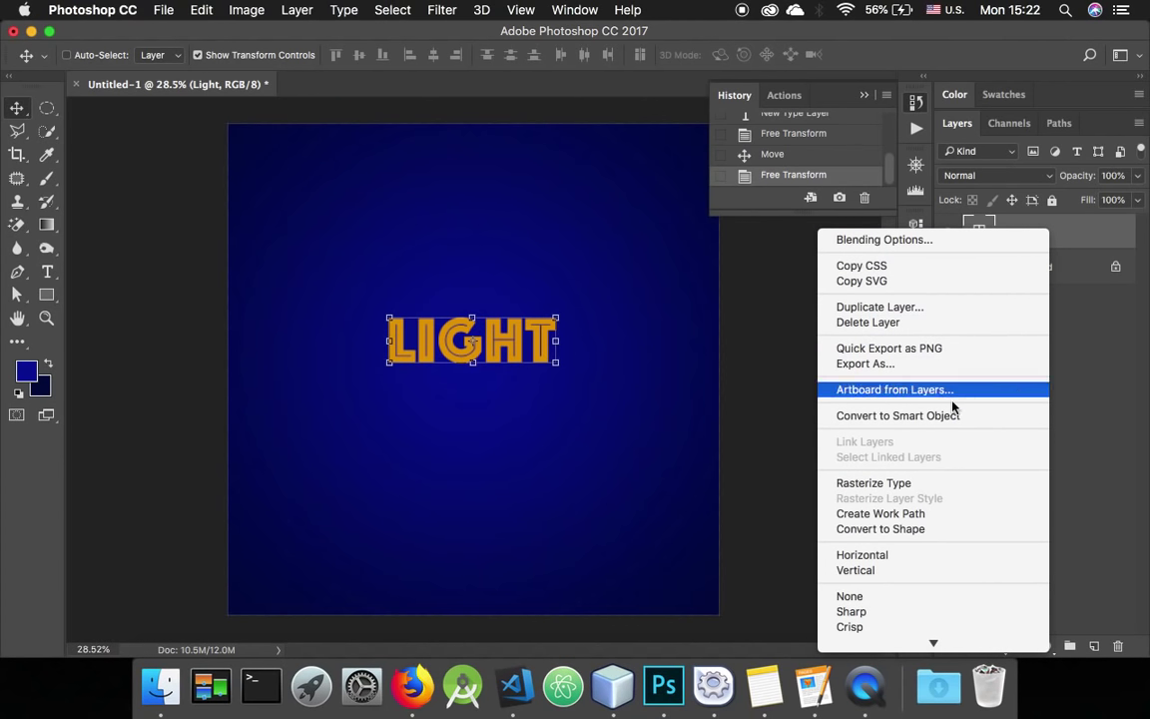
{"action": "left_click", "coordinate": [933, 491]}
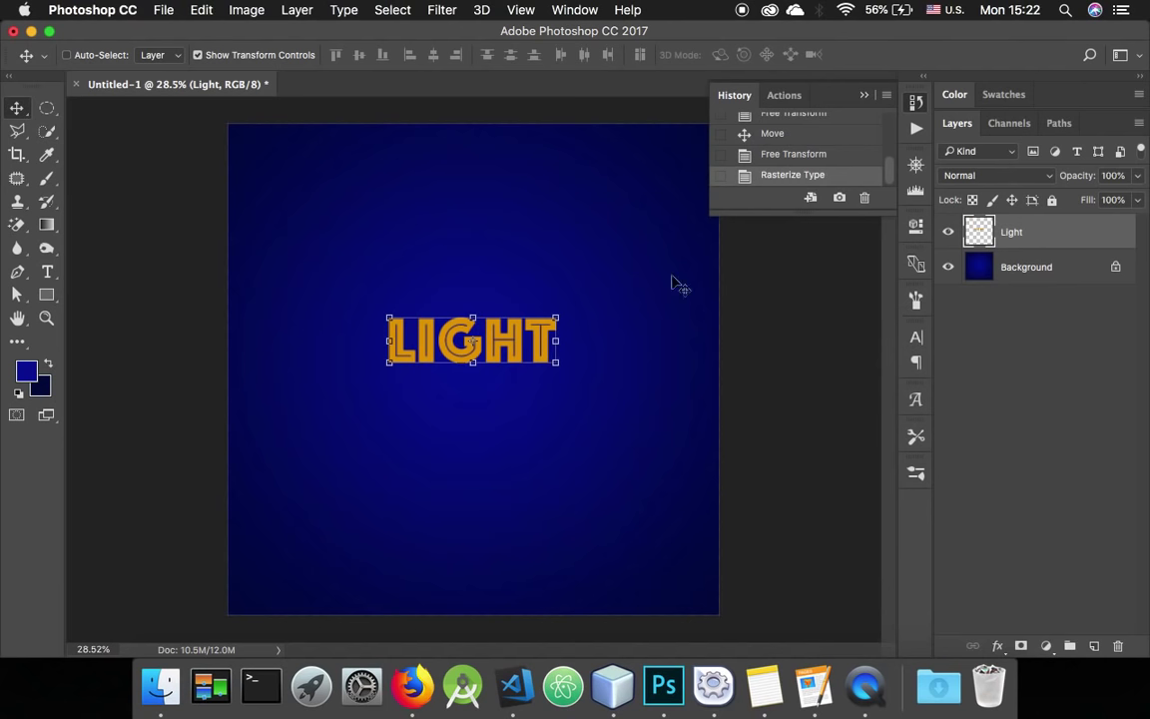
{"action": "key", "text": "super"}
{"action": "key", "text": "super+t"}
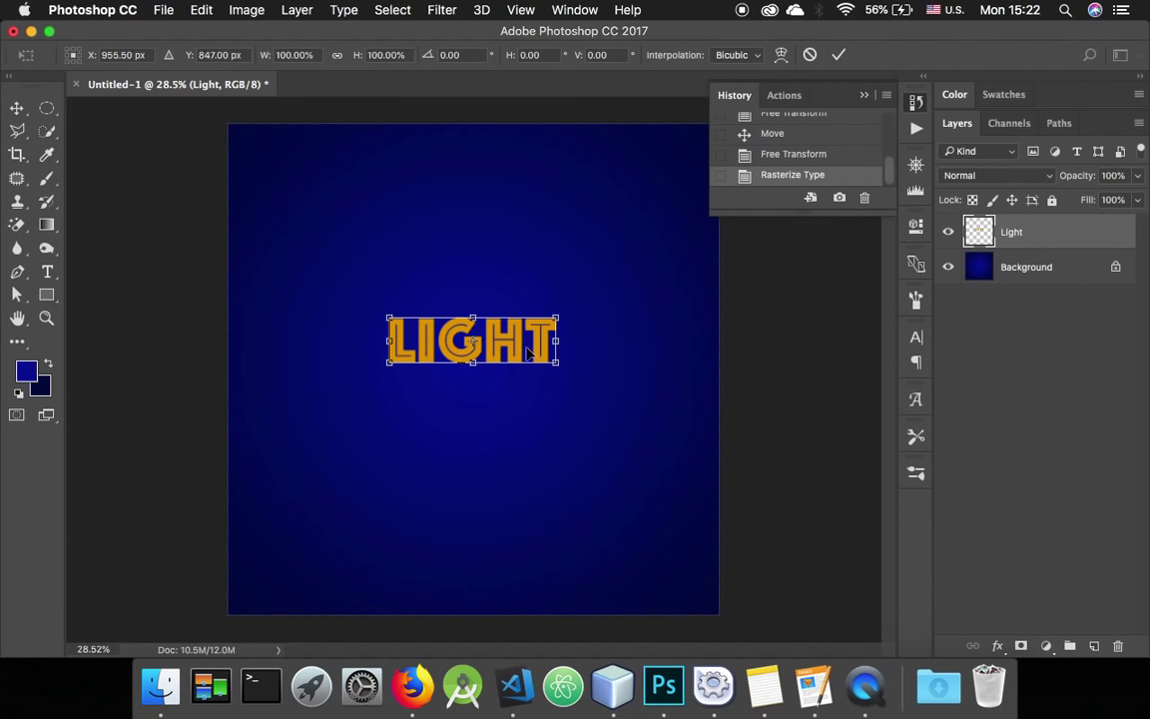
{"action": "right_click", "coordinate": [527, 351]}
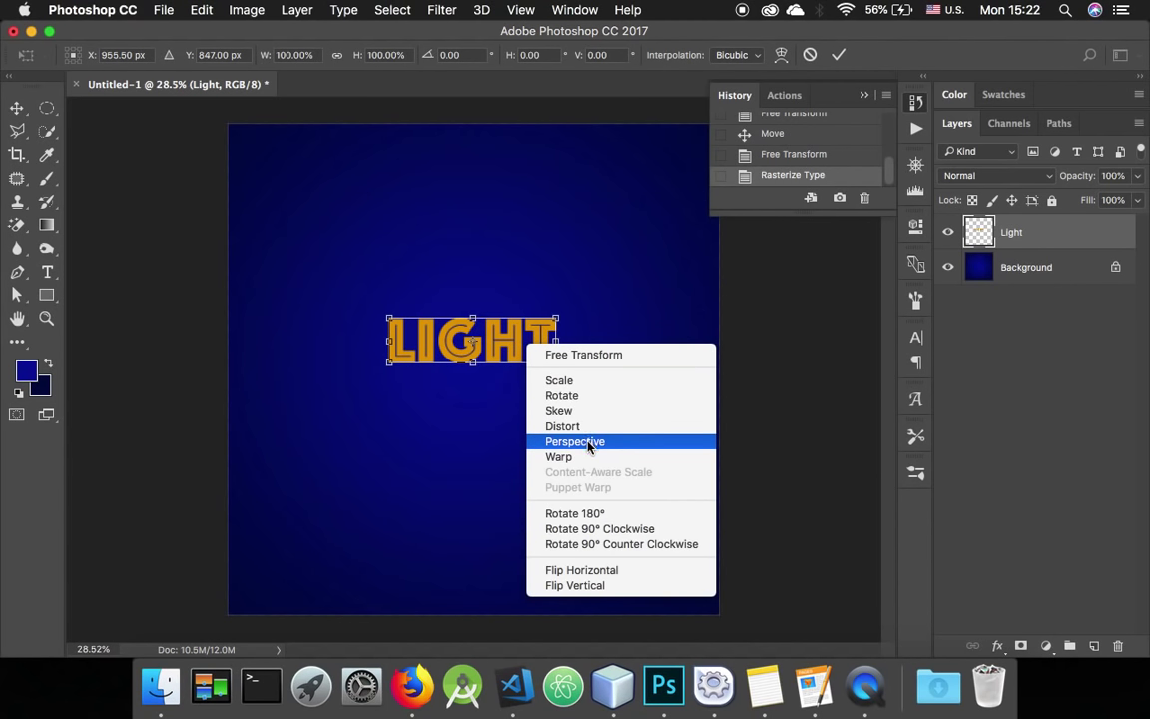
{"action": "left_click", "coordinate": [591, 442]}
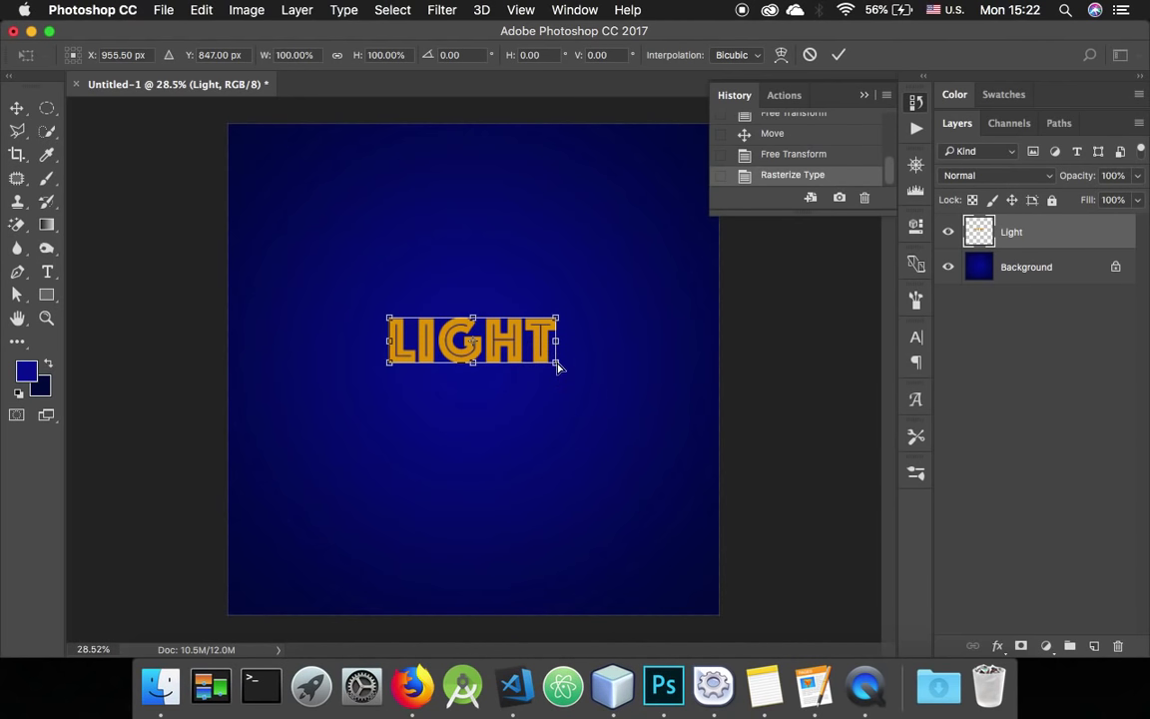
{"action": "mouse_move", "coordinate": [558, 368]}
{"action": "left_mouse_down"}
{"action": "mouse_move", "coordinate": [554, 379]}
{"action": "mouse_move", "coordinate": [553, 336]}
{"action": "mouse_move", "coordinate": [556, 353]}
{"action": "left_mouse_up"}
{"action": "mouse_move", "coordinate": [393, 368]}
{"action": "left_mouse_down"}
{"action": "mouse_move", "coordinate": [403, 398]}
{"action": "mouse_move", "coordinate": [392, 380]}
{"action": "left_mouse_up"}
{"action": "key", "text": "Return"}
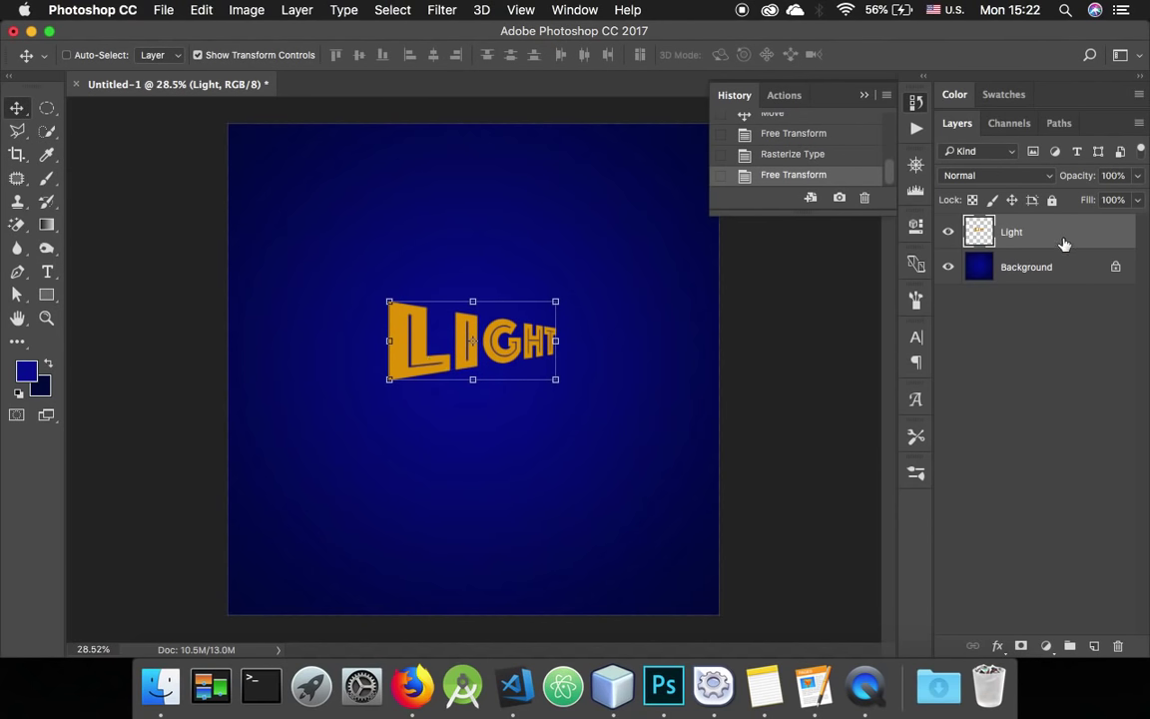
Add Bevel & Emboss to the Light layer: Inner Bevel, Chisel Hard, depth 75%, size 13 px, soften 2 px, angle 90°, altitude 30°
{"action": "left_click", "coordinate": [997, 645]}
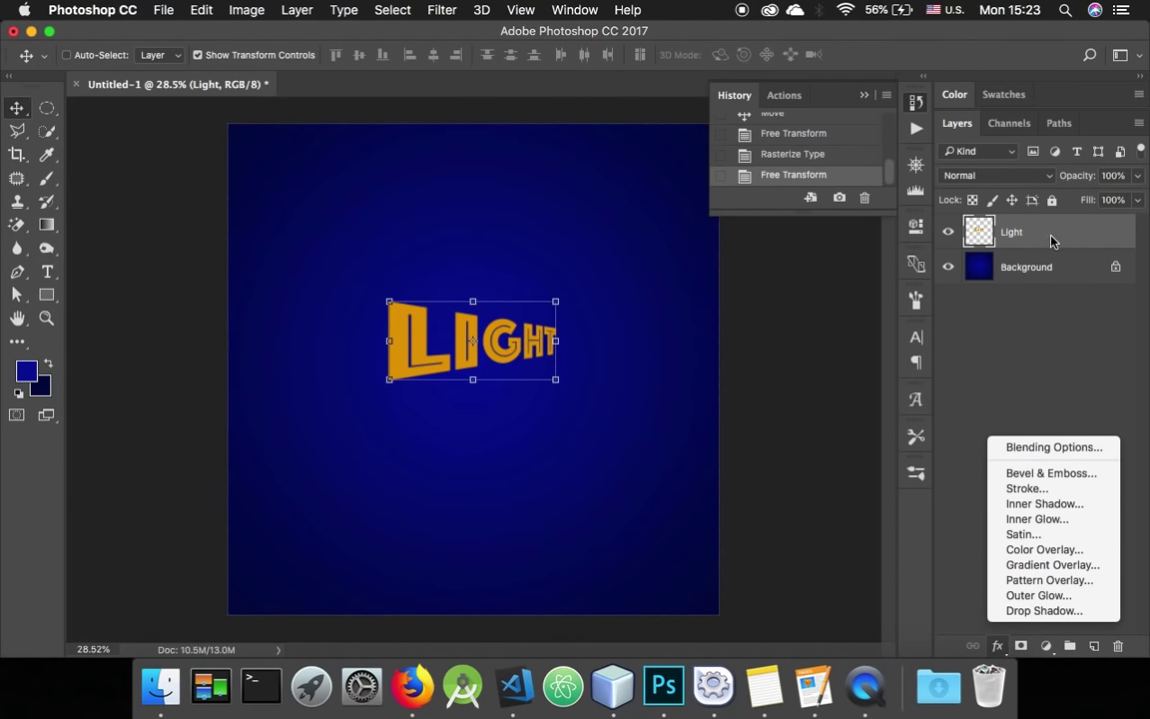
{"action": "left_click", "coordinate": [1043, 473]}
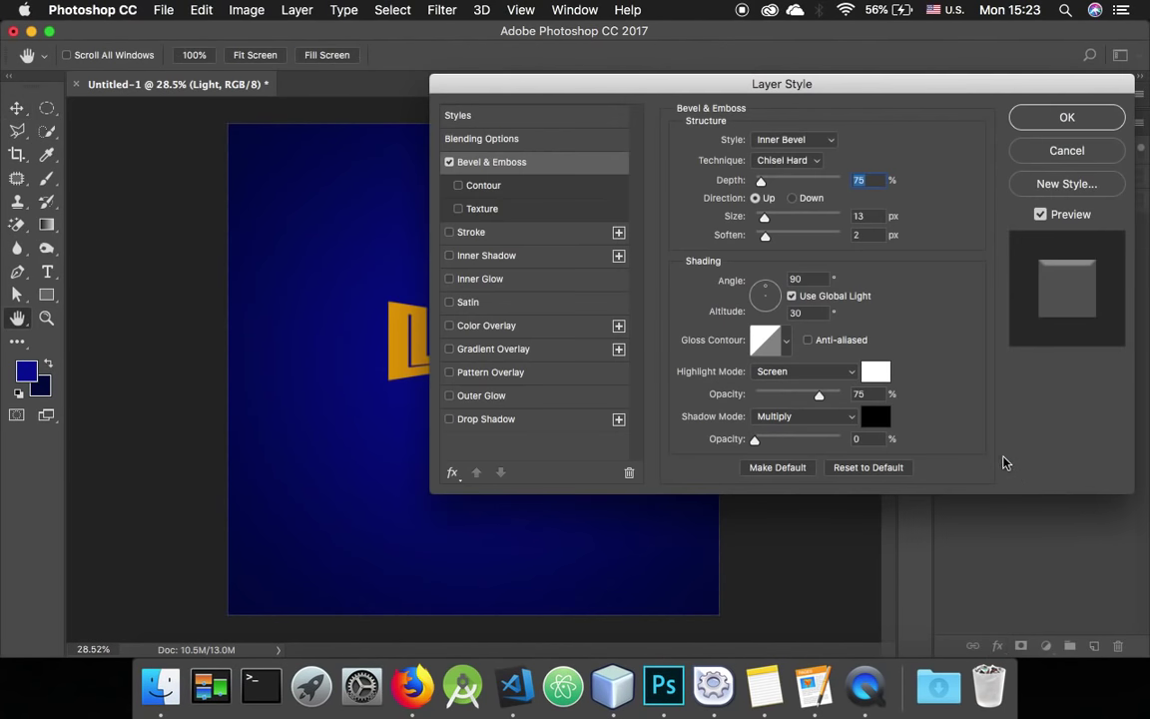
{"action": "left_click_drag", "start_coordinate": [894, 80], "coordinate": [960, 56]}
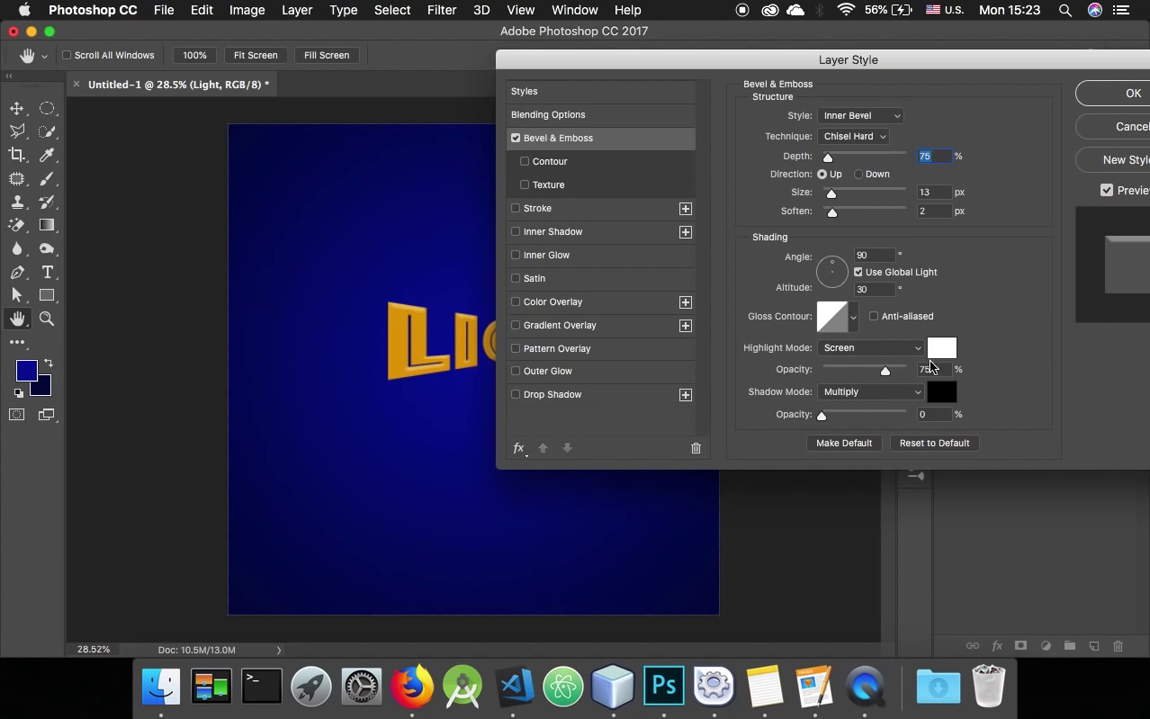
{"action": "left_click", "coordinate": [925, 192]}
{"action": "key", "text": "Tab"}
{"action": "key", "text": "Tab"}
{"action": "key", "text": "Tab"}
{"action": "key", "text": "Tab"}
{"action": "key", "text": "Tab"}
Add a black Multiply Inner Shadow with 75% opacity, 9 px distance, 8% choke and about 9 px size
{"action": "left_click", "coordinate": [565, 237]}
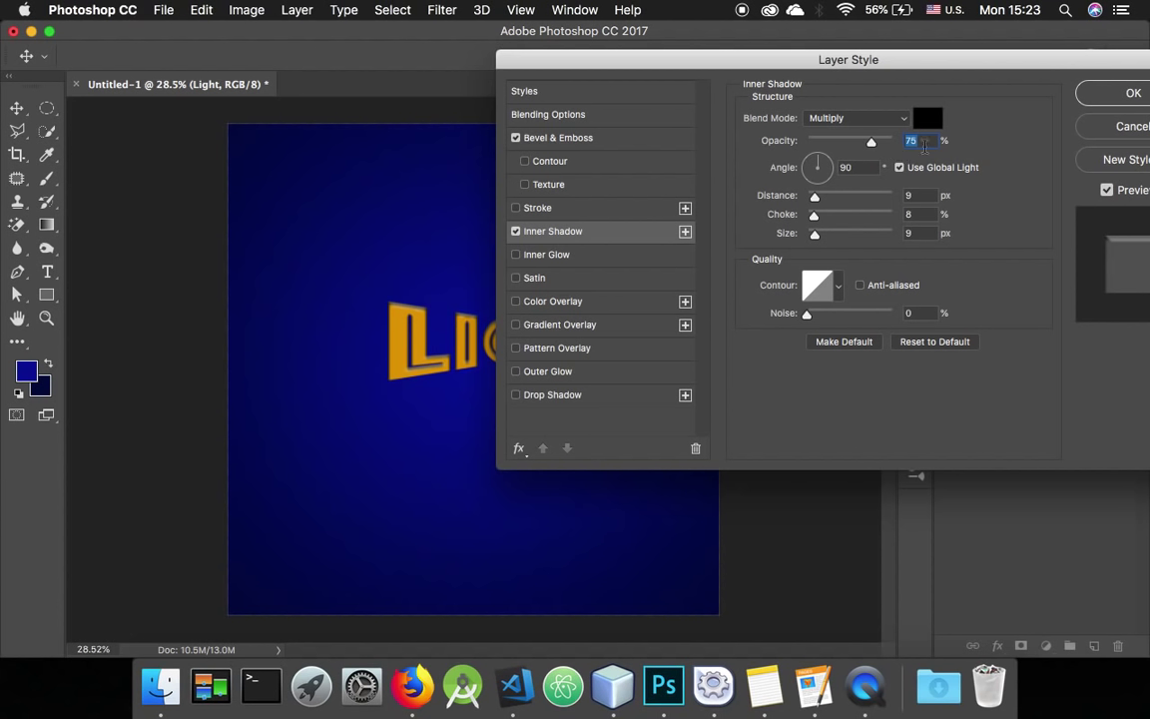
{"action": "left_click", "coordinate": [917, 213]}
{"action": "key", "text": "Tab"}
{"action": "left_click", "coordinate": [814, 235]}
{"action": "left_click_drag", "start_coordinate": [815, 236], "coordinate": [814, 235]}
Add a Gradient Overlay to the Light layer, base it on the Foreground to Background preset and make its starting colour stop black (000000)
{"action": "left_click", "coordinate": [564, 333]}
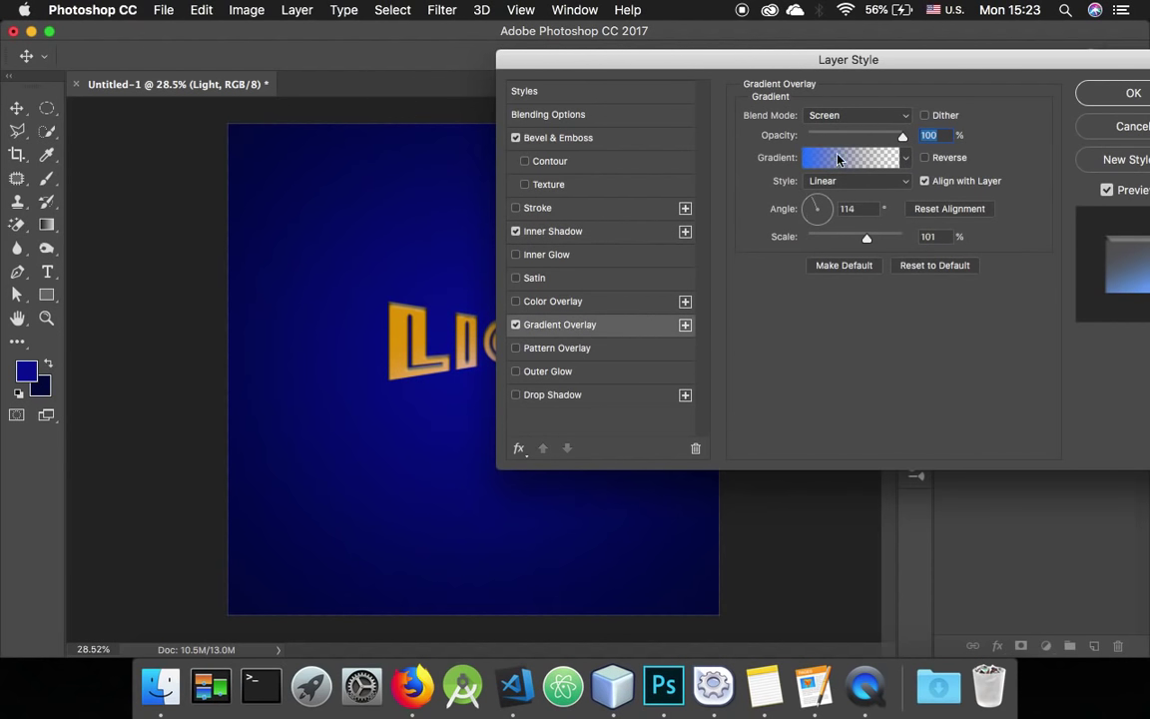
{"action": "left_click", "coordinate": [906, 158]}
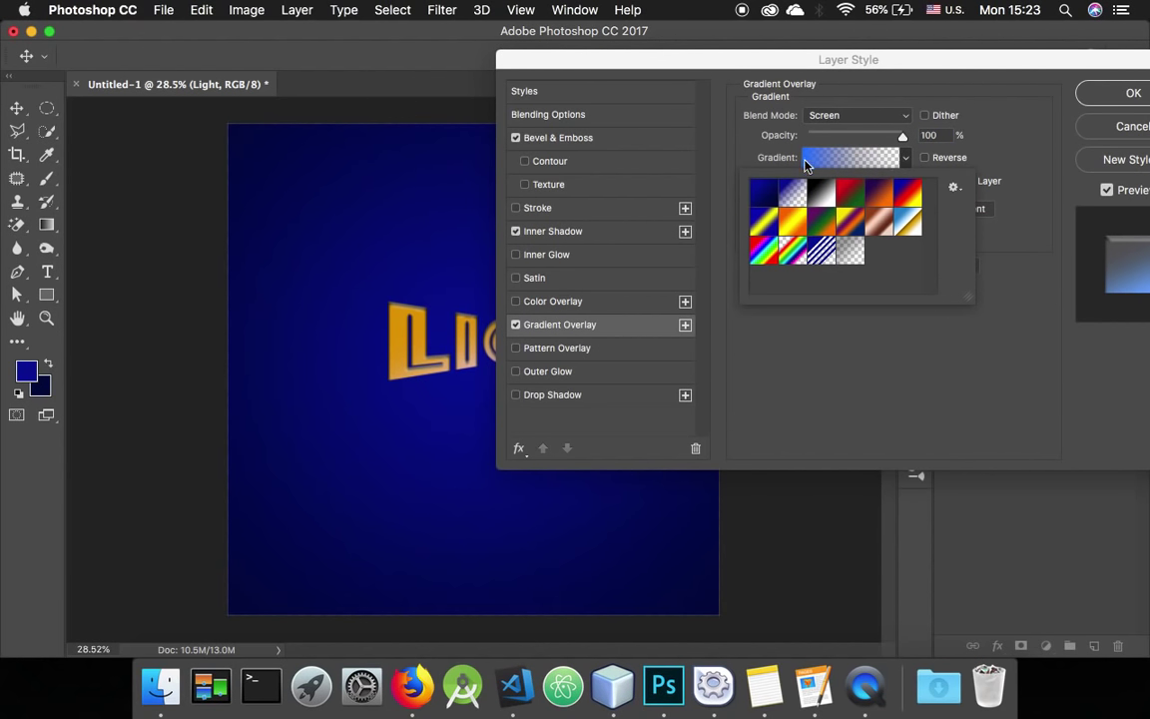
{"action": "left_click", "coordinate": [770, 190]}
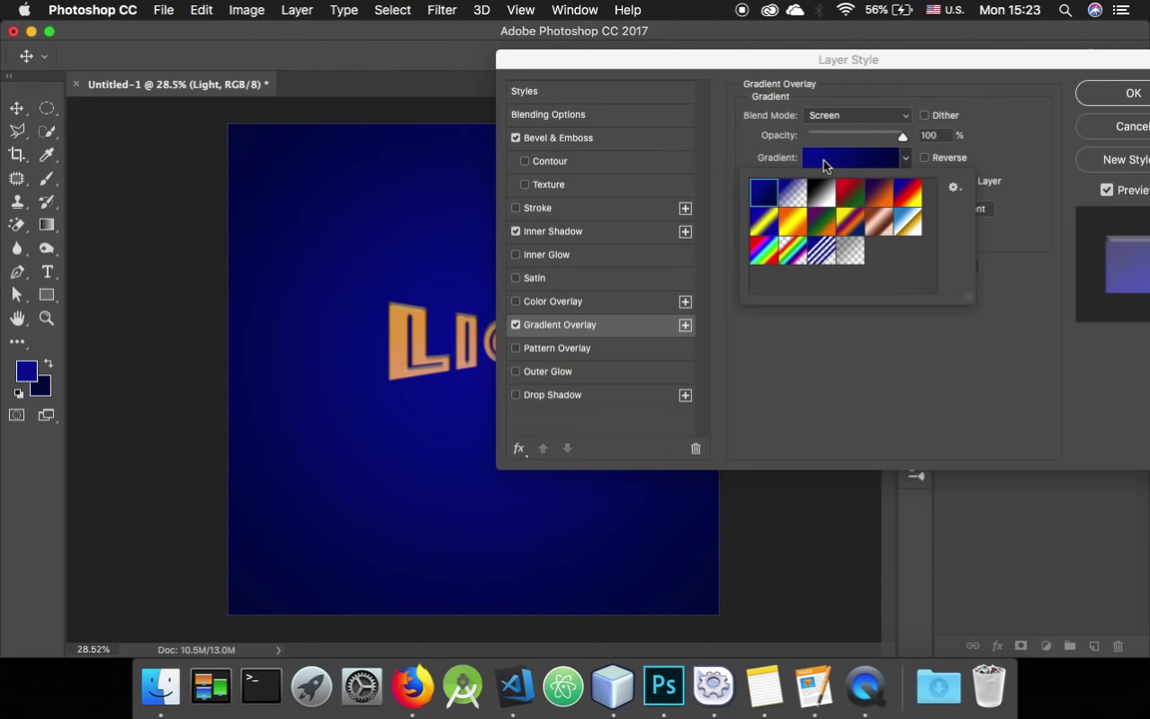
{"action": "left_click", "coordinate": [832, 160]}
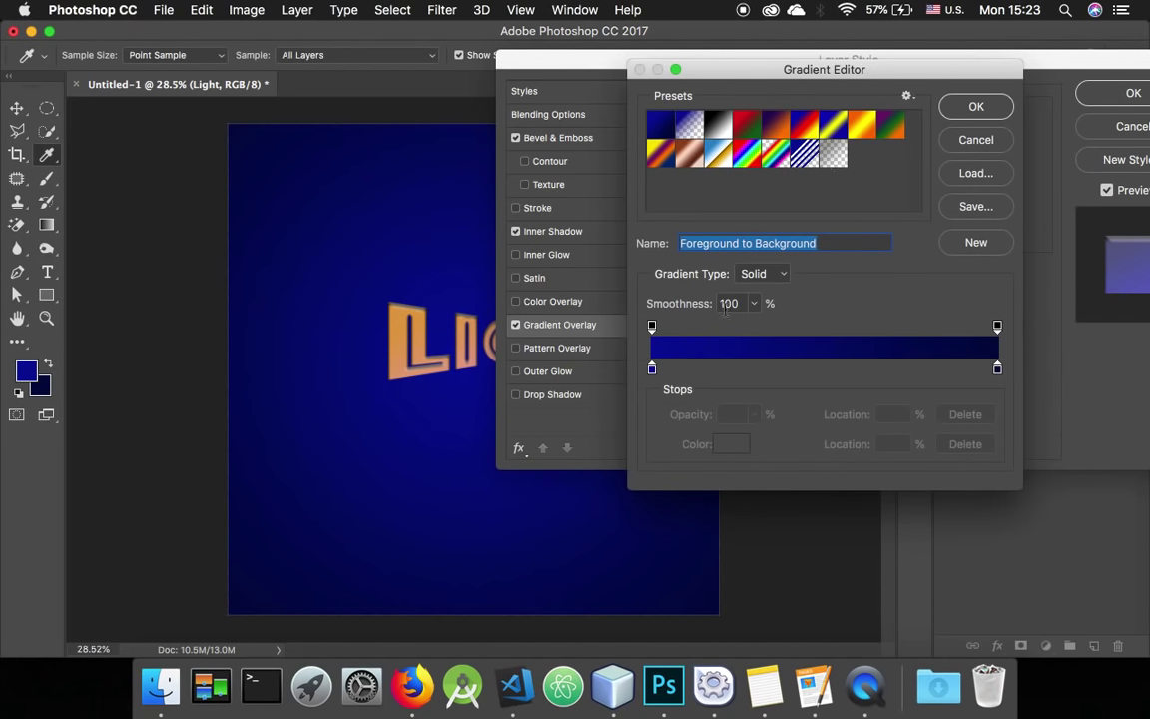
{"action": "double_click", "coordinate": [652, 368]}
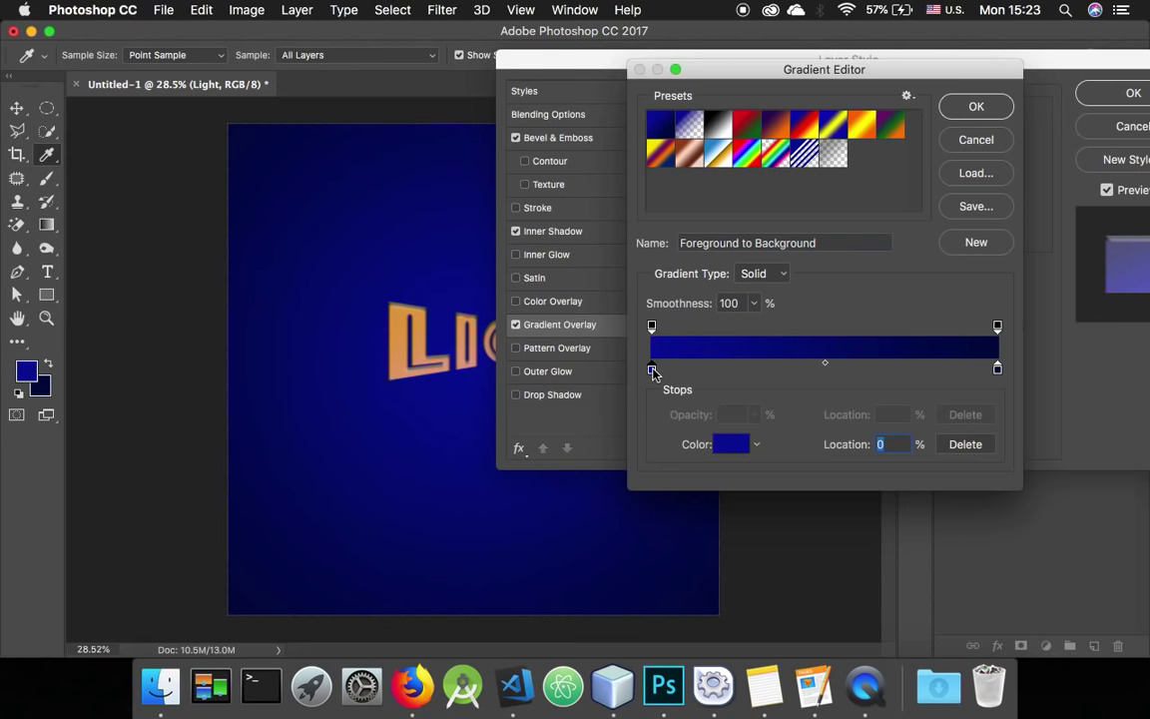
{"action": "left_click_drag", "start_coordinate": [733, 298], "coordinate": [660, 368]}
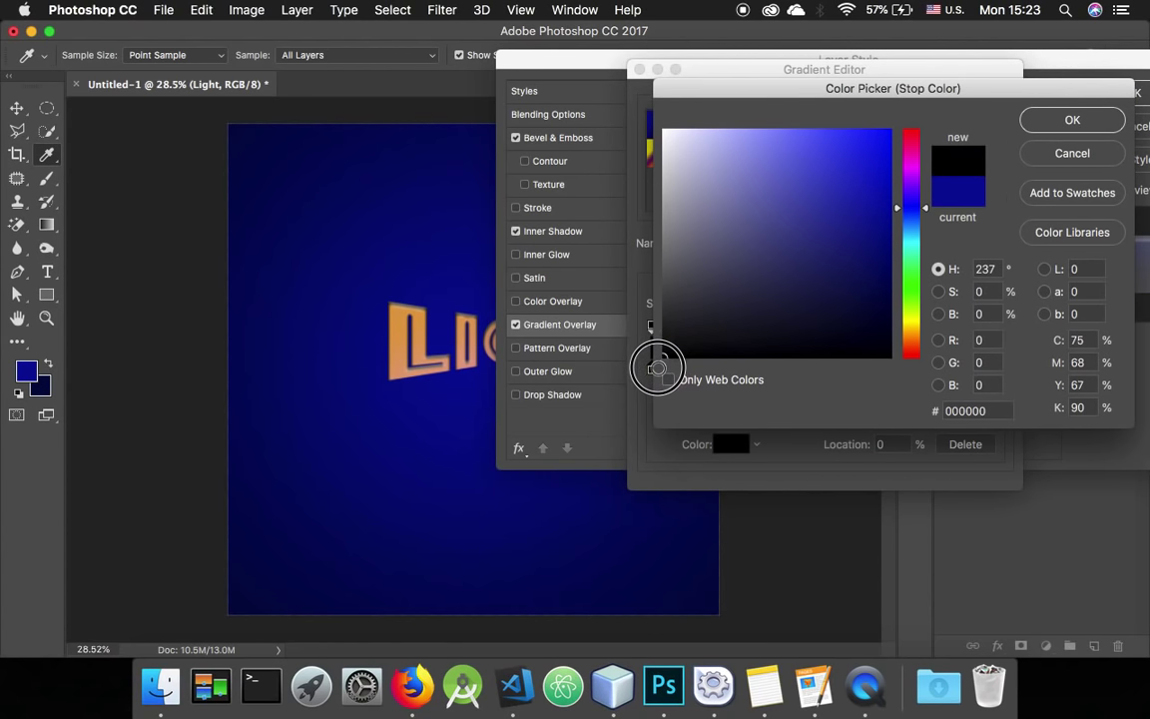
{"action": "left_click", "coordinate": [1054, 123]}
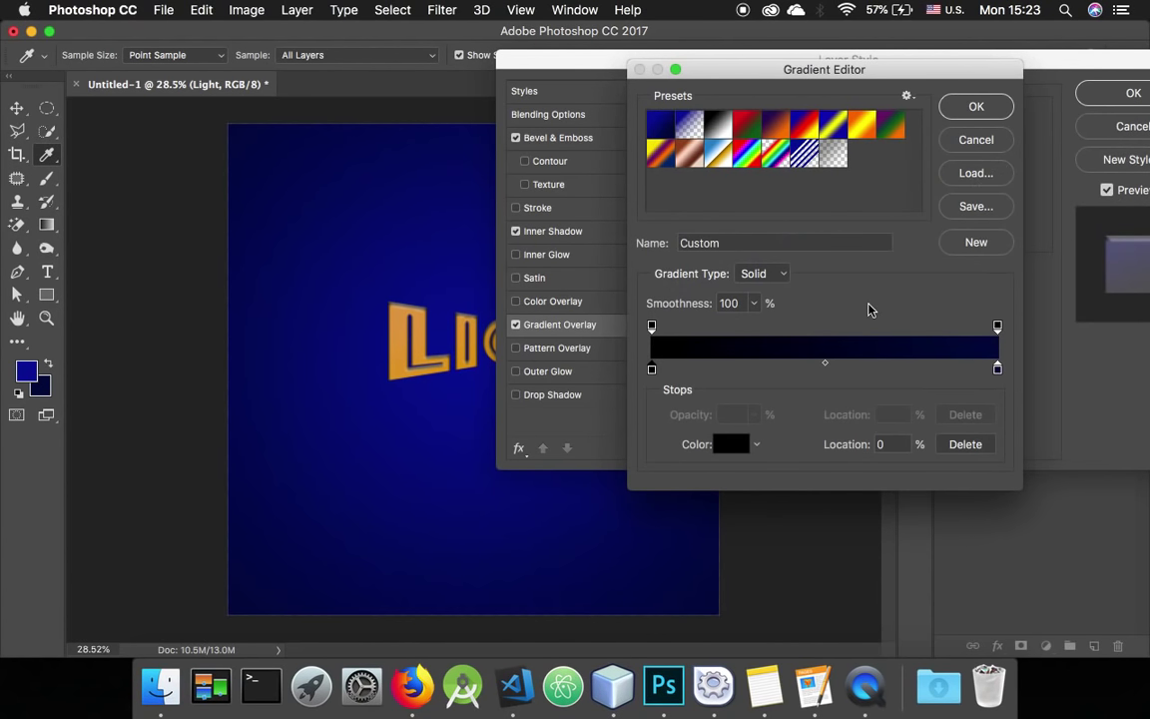
Add two white (ffffff) colour stops to the gradient, about one fifth and just under three quarters of the way along
{"action": "double_click", "coordinate": [775, 369]}
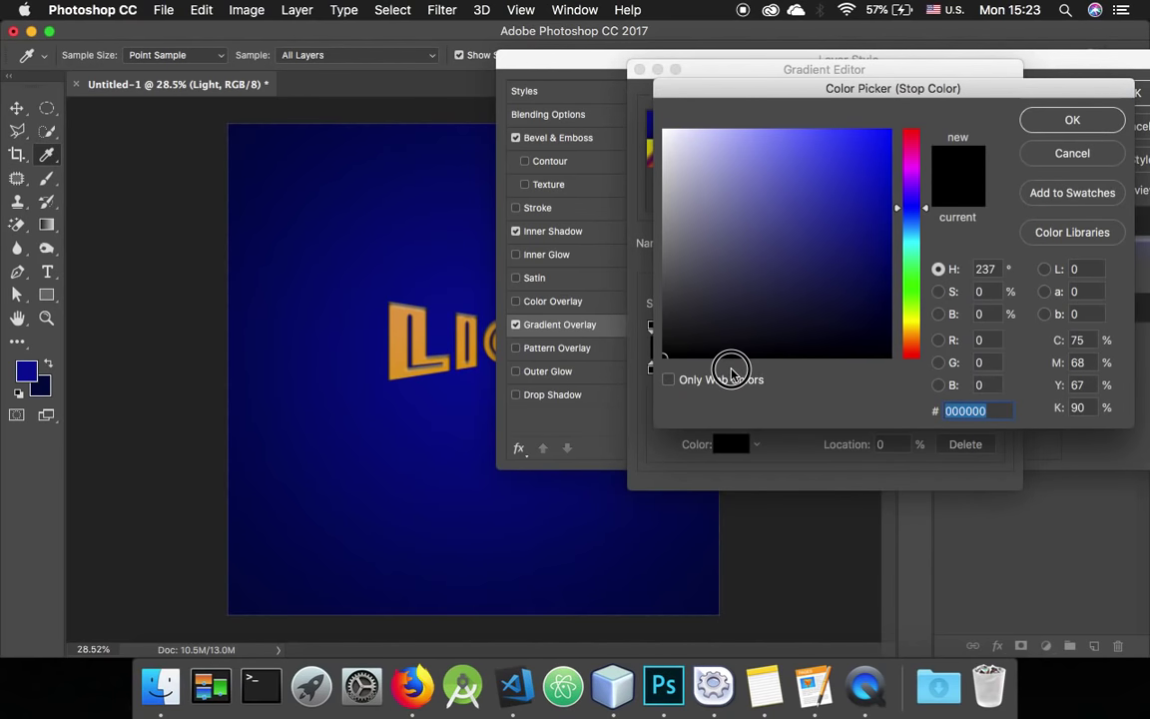
{"action": "mouse_move", "coordinate": [719, 349]}
{"action": "left_mouse_down"}
{"action": "mouse_move", "coordinate": [674, 166]}
{"action": "mouse_move", "coordinate": [631, 112]}
{"action": "left_mouse_up"}
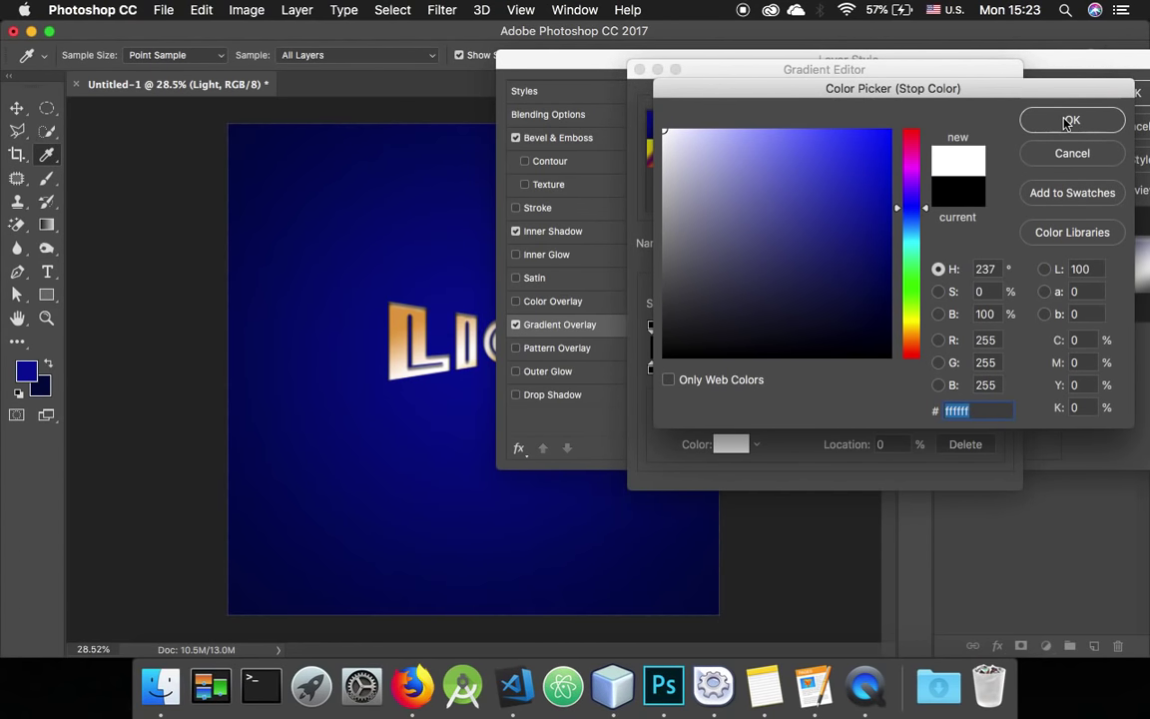
{"action": "left_click", "coordinate": [1070, 119]}
{"action": "left_click_drag", "start_coordinate": [775, 368], "coordinate": [899, 368]}
{"action": "left_click", "coordinate": [722, 370], "text": "alt"}
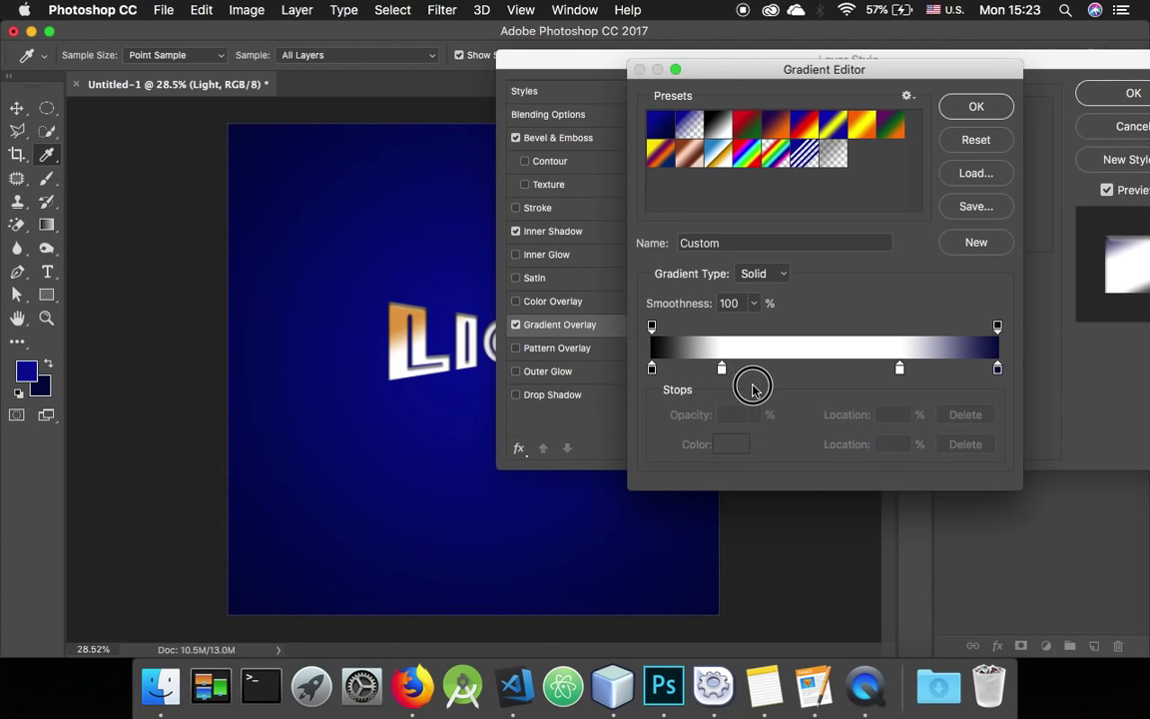
Add a black colour stop at 45% between the white ones, make the end stop black (000000) and accept the gradient
{"action": "left_click", "coordinate": [804, 371]}
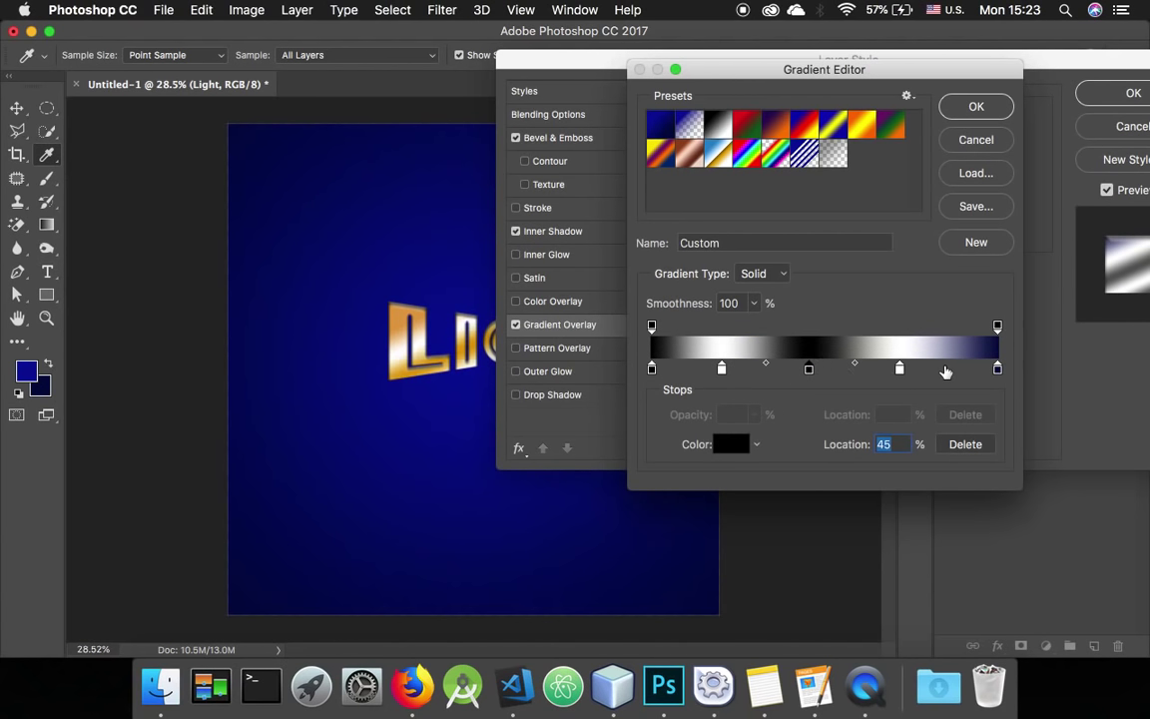
{"action": "double_click", "coordinate": [997, 369]}
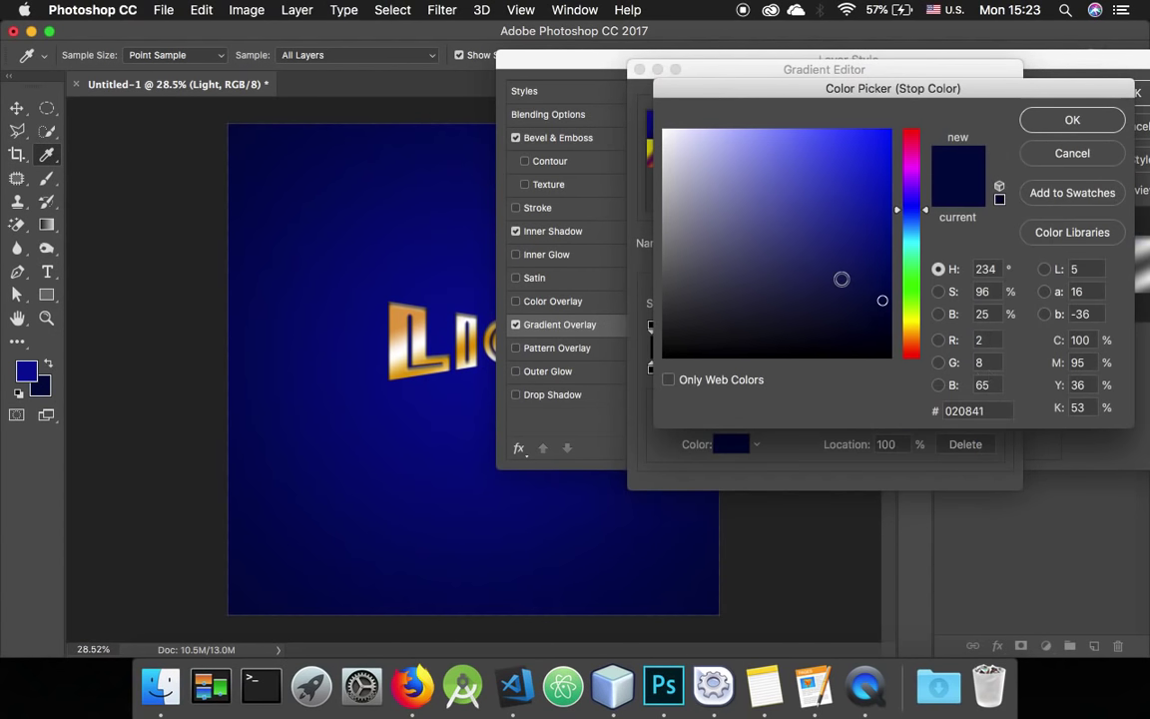
{"action": "left_click_drag", "start_coordinate": [841, 278], "coordinate": [637, 364]}
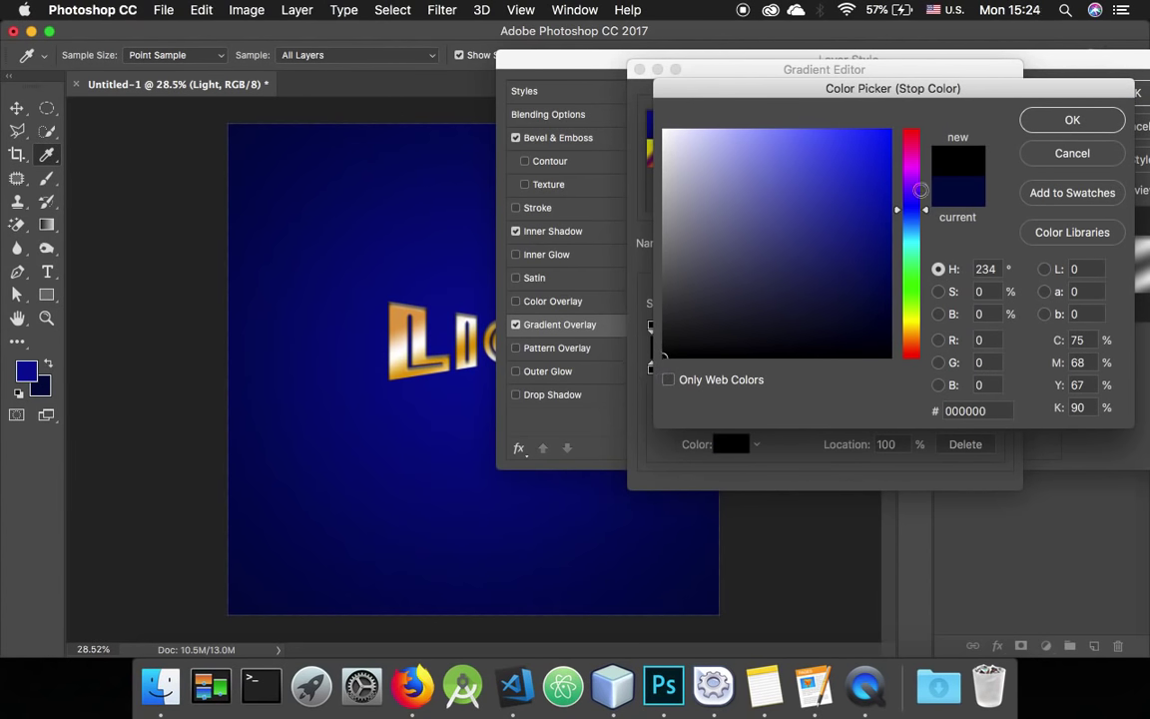
{"action": "left_click", "coordinate": [1053, 122]}
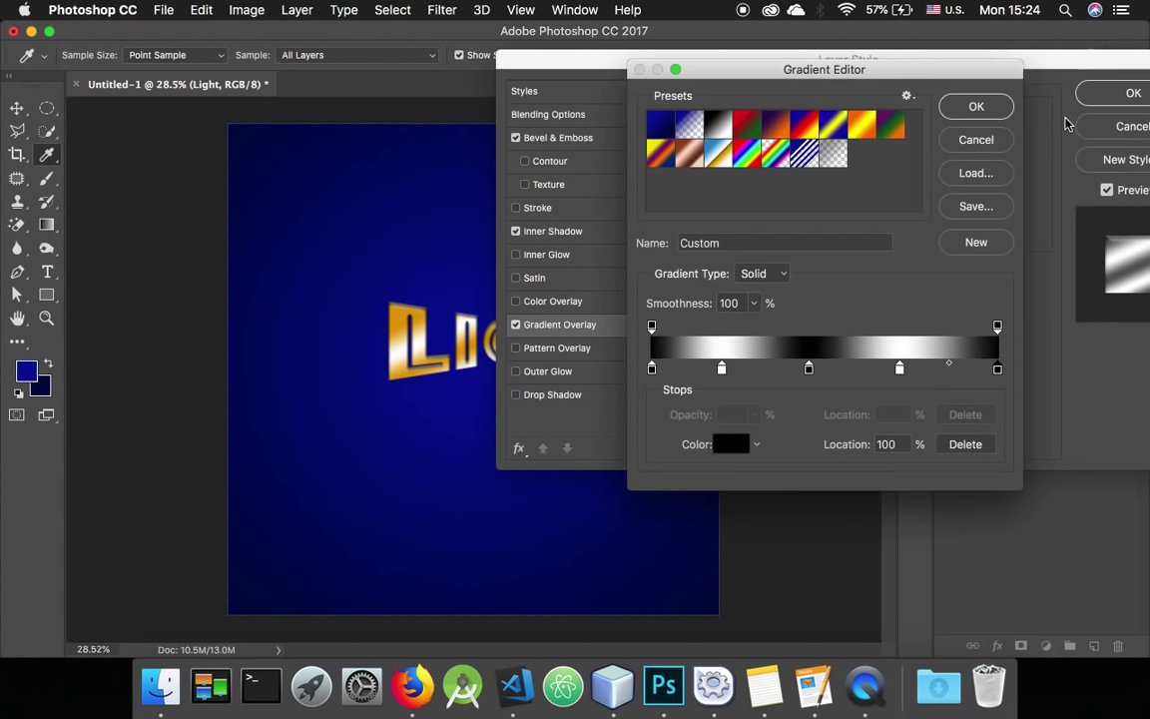
{"action": "left_click", "coordinate": [977, 107]}
Use the Screen blend mode for the Gradient Overlay, set its angle to 120° and apply the layer style
{"action": "left_click", "coordinate": [897, 120]}
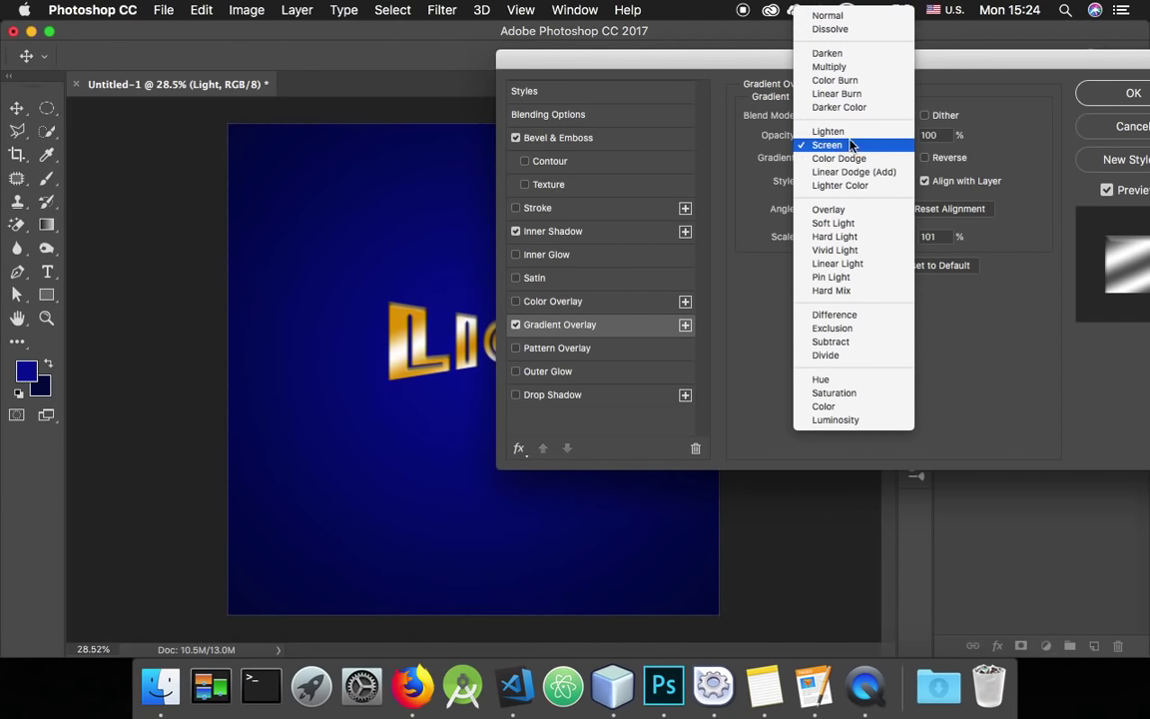
{"action": "left_click", "coordinate": [847, 146]}
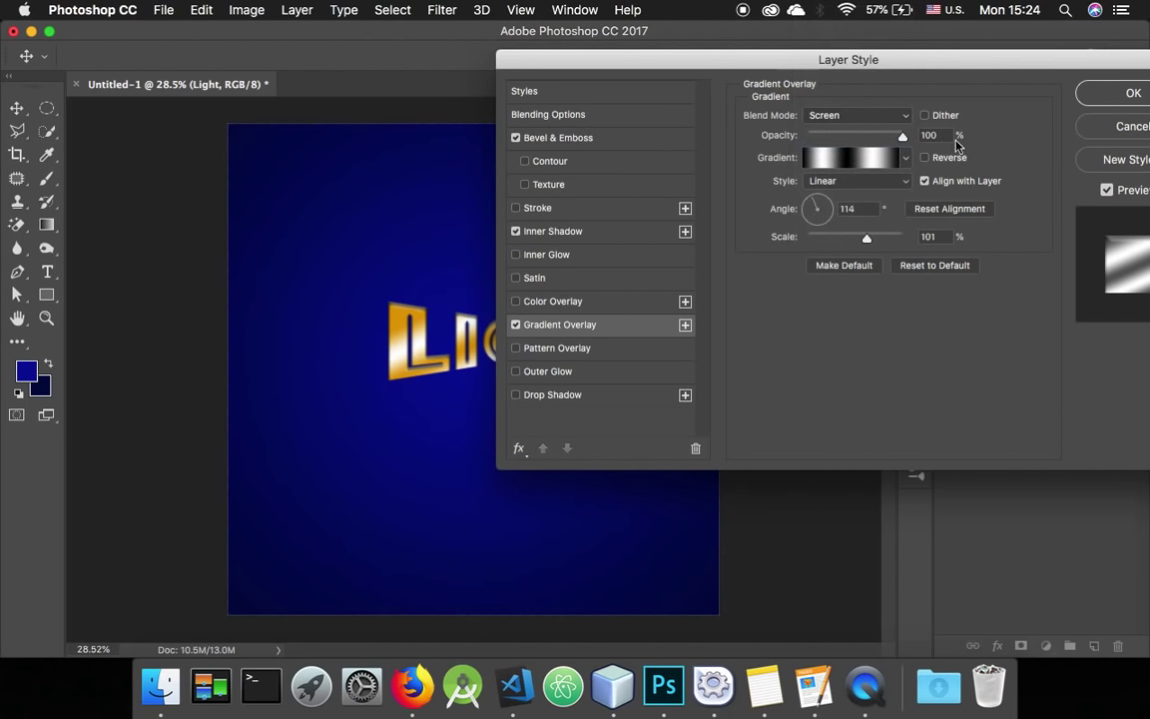
{"action": "left_click_drag", "start_coordinate": [992, 70], "coordinate": [959, 75]}
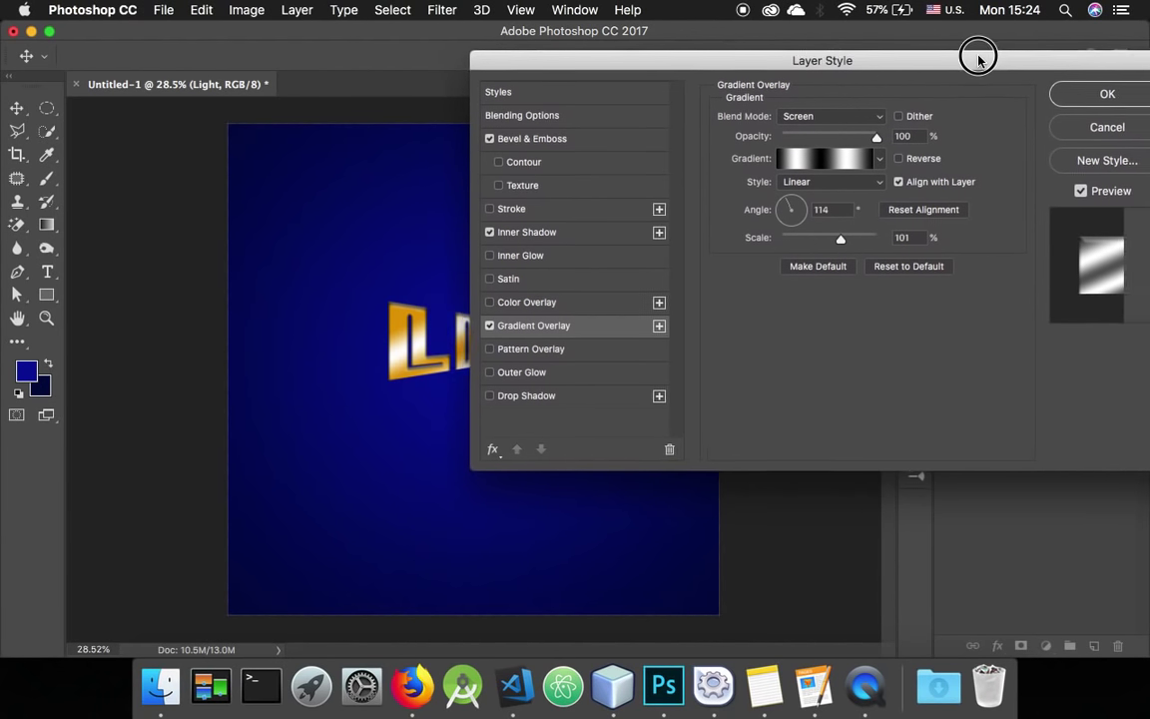
{"action": "double_click", "coordinate": [814, 212]}
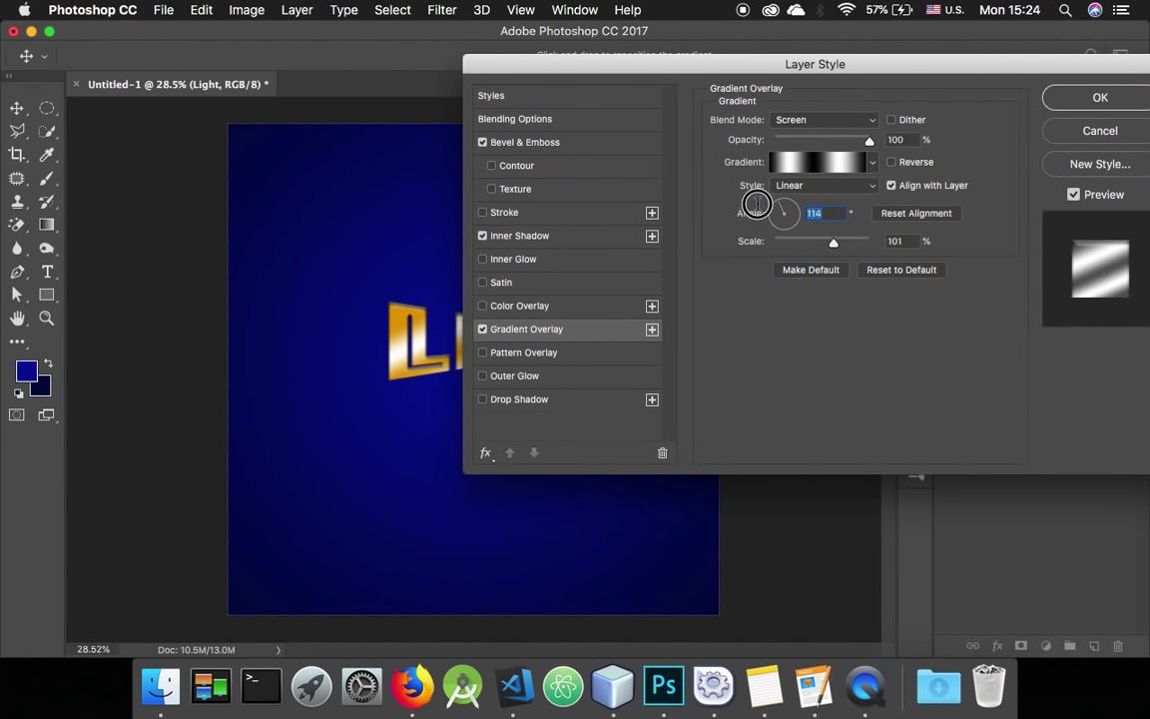
{"action": "type", "text": "120"}
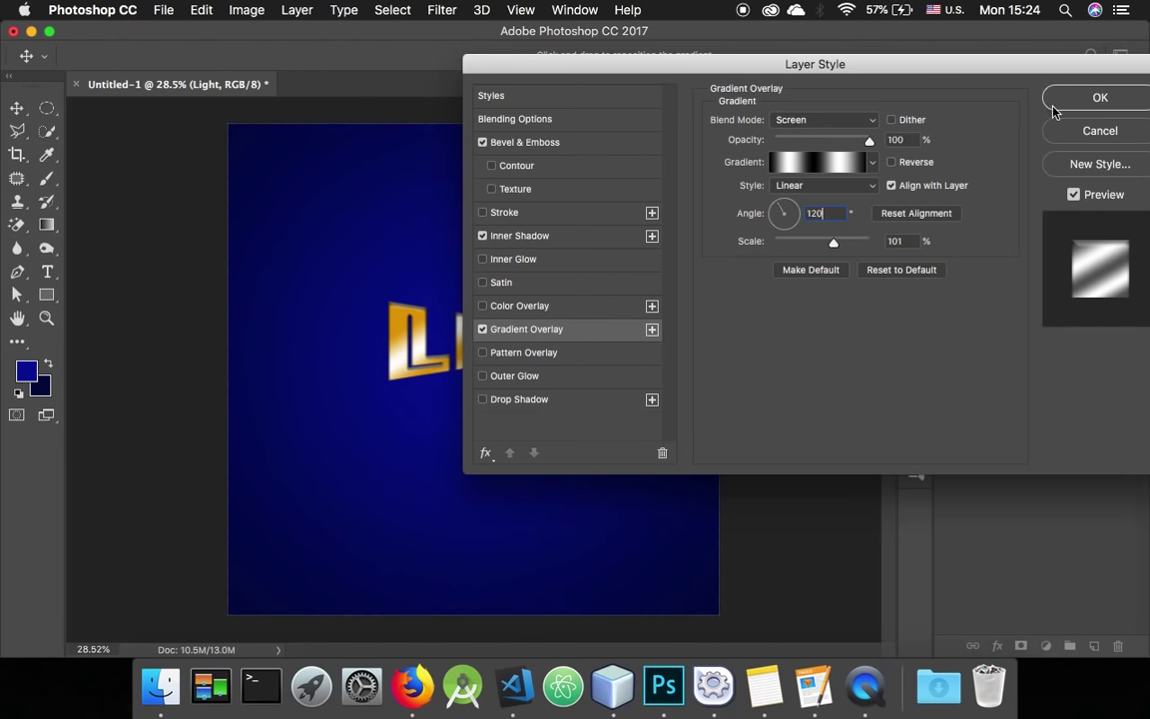
{"action": "left_click", "coordinate": [1098, 97]}
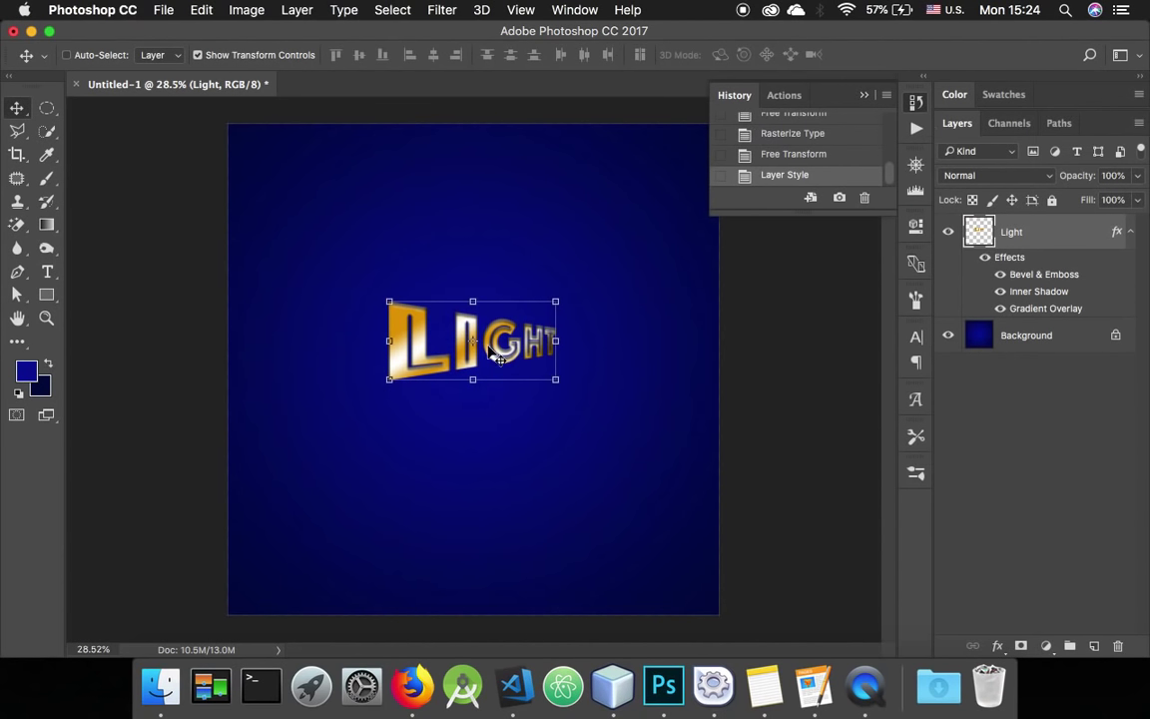
Duplicate the styled Light layer twice
{"action": "scroll", "coordinate": [487, 349], "scroll_direction": "up", "scroll_amount": 2}
{"action": "scroll", "coordinate": [489, 347], "scroll_direction": "up", "scroll_amount": 2}
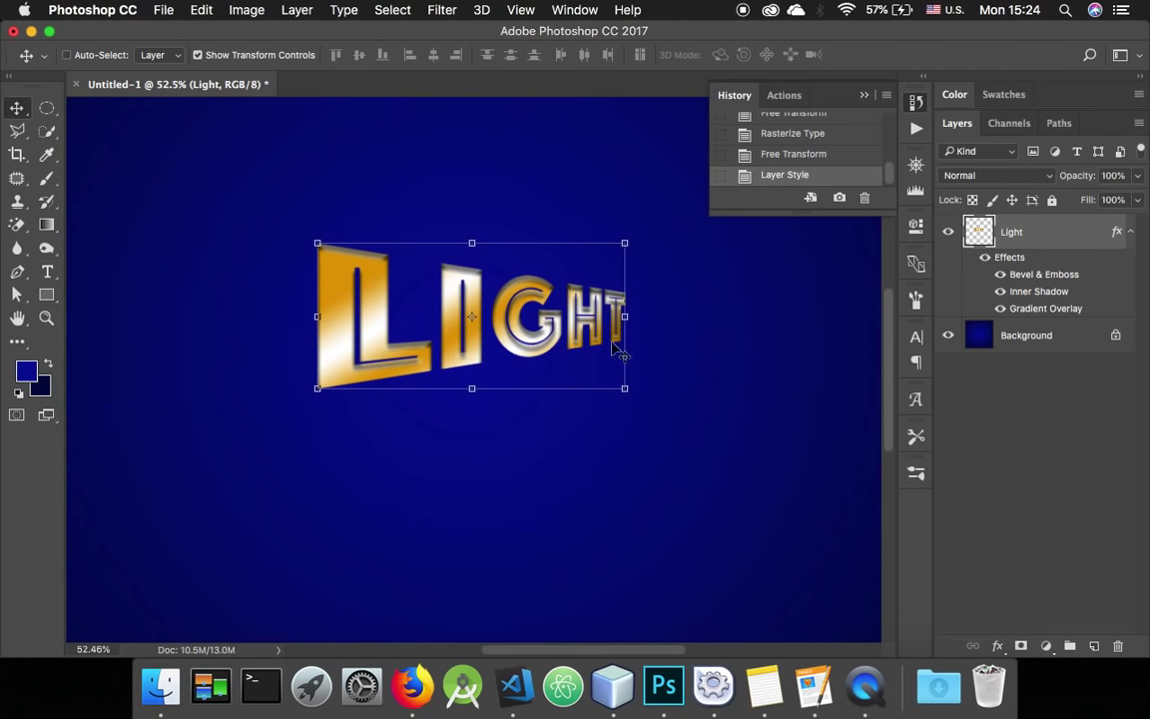
{"action": "scroll", "coordinate": [559, 319], "scroll_direction": "up", "scroll_amount": 1}
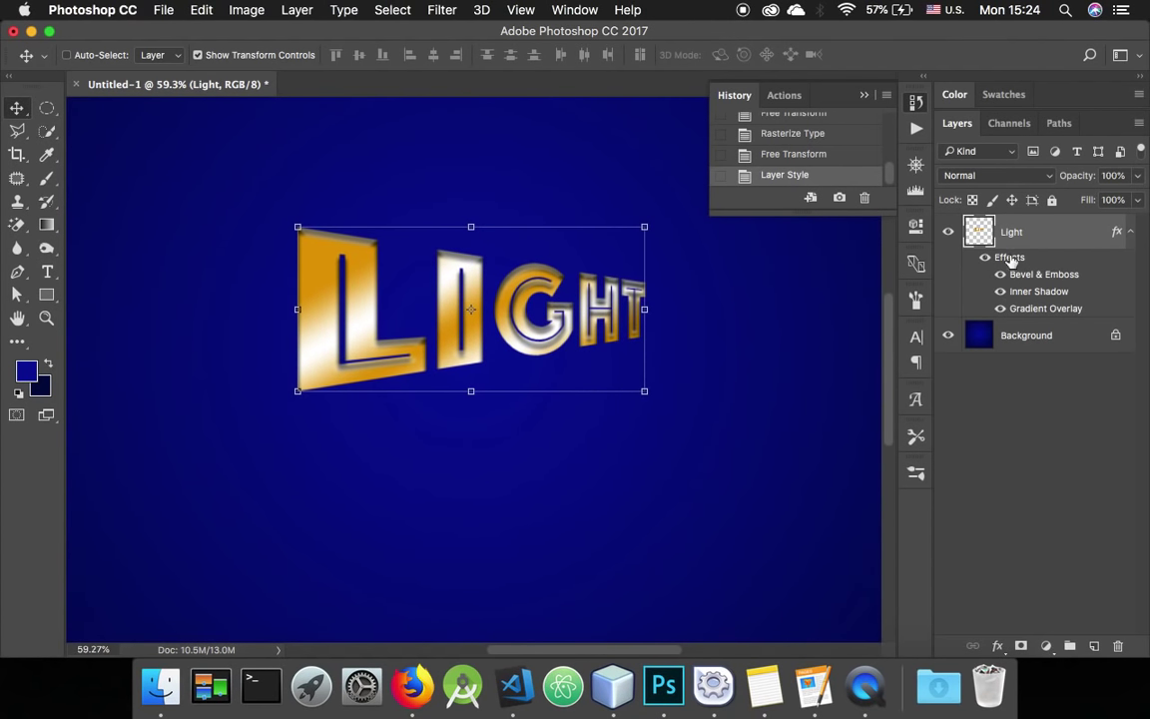
{"action": "key", "text": "super+j"}
{"action": "key", "text": "super+j"}
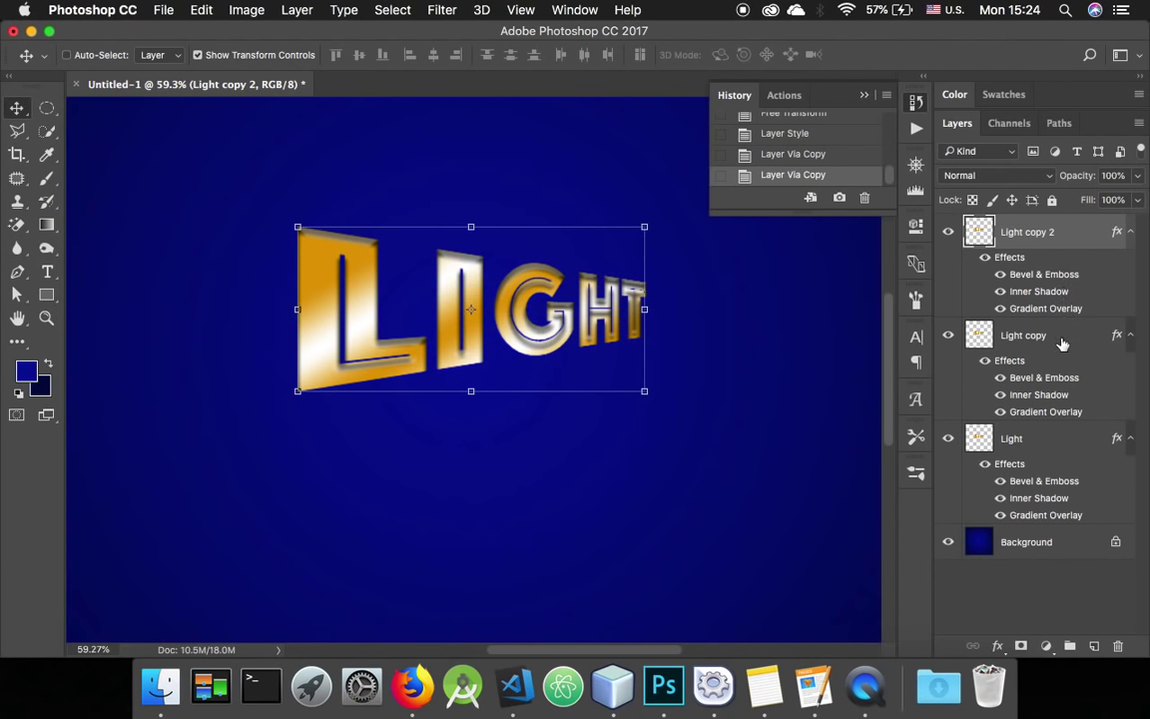
Turn off the Bevel & Emboss and Inner Shadow effects on the Light copy layer
{"action": "left_click", "coordinate": [993, 337]}
{"action": "left_click", "coordinate": [1038, 439]}
{"action": "left_click", "coordinate": [1066, 343]}
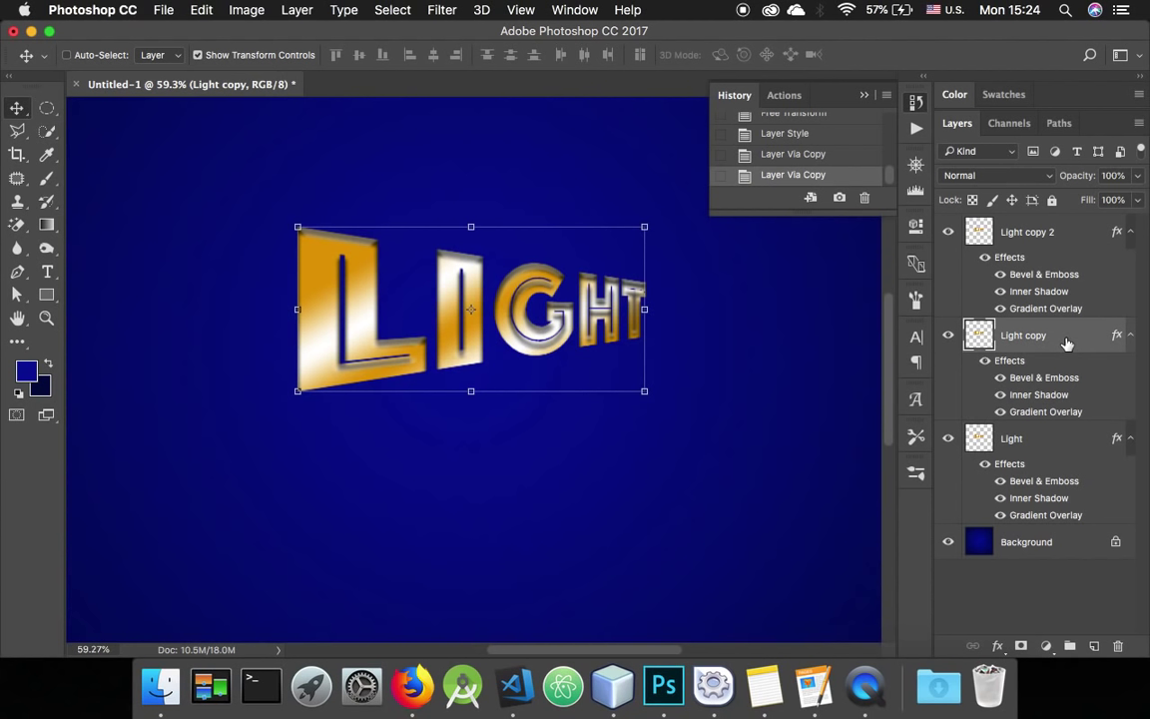
{"action": "left_click", "coordinate": [1000, 378]}
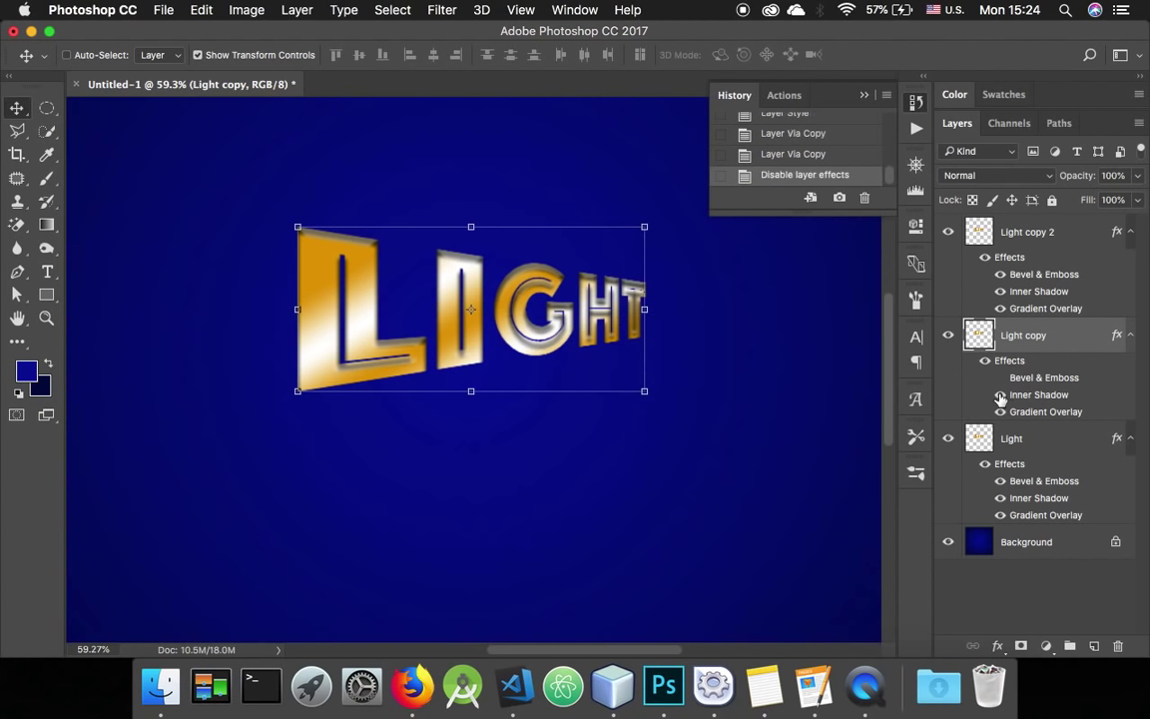
{"action": "left_click", "coordinate": [1000, 394]}
Remove the three middle colour stops from the Light copy layer's Gradient Overlay gradient, keeping only the two end stops
{"action": "double_click", "coordinate": [1028, 413]}
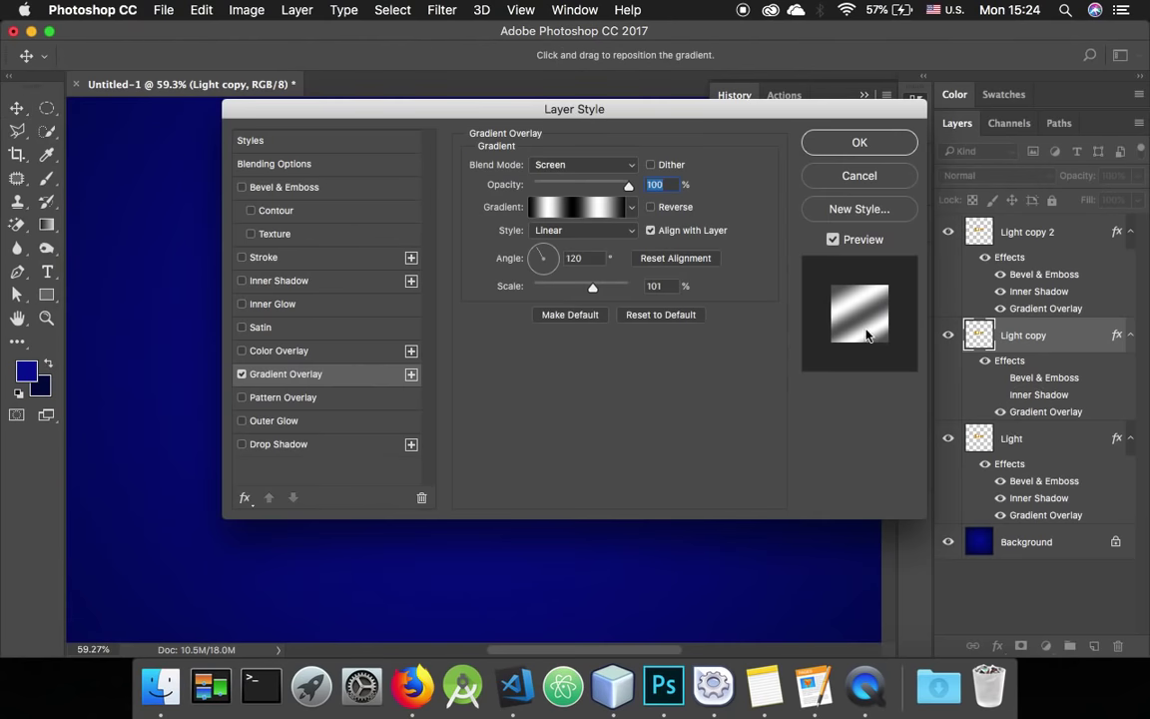
{"action": "left_click", "coordinate": [547, 205]}
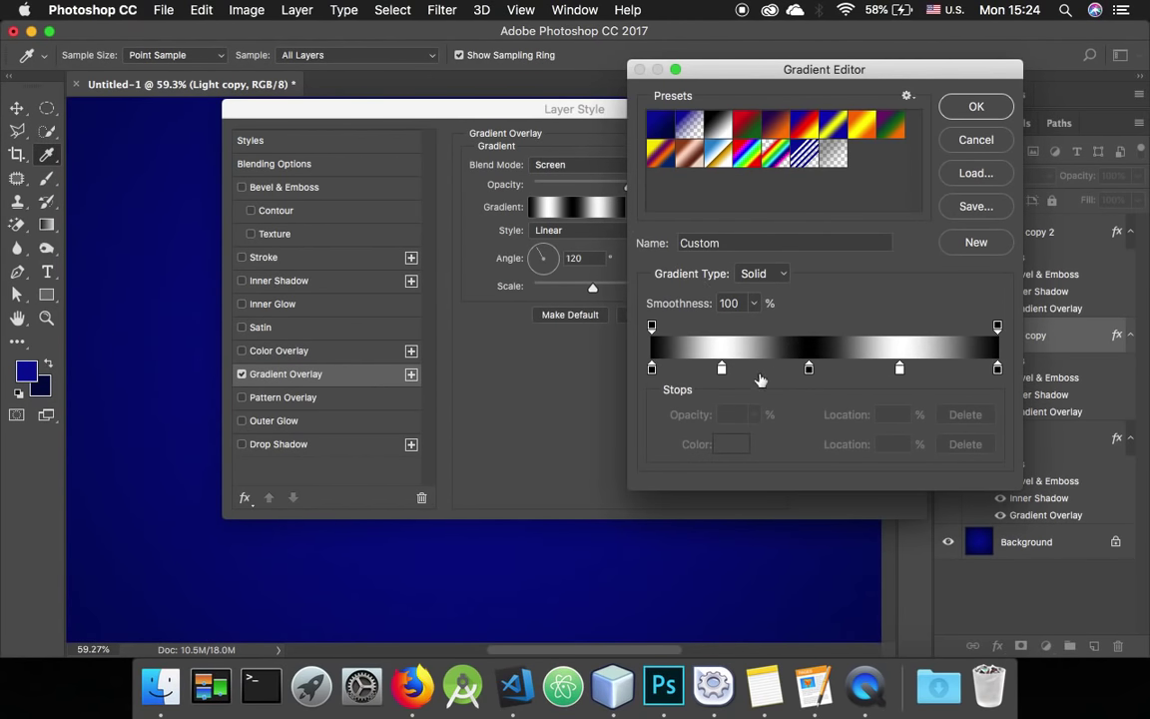
{"action": "left_click_drag", "start_coordinate": [721, 369], "coordinate": [714, 446]}
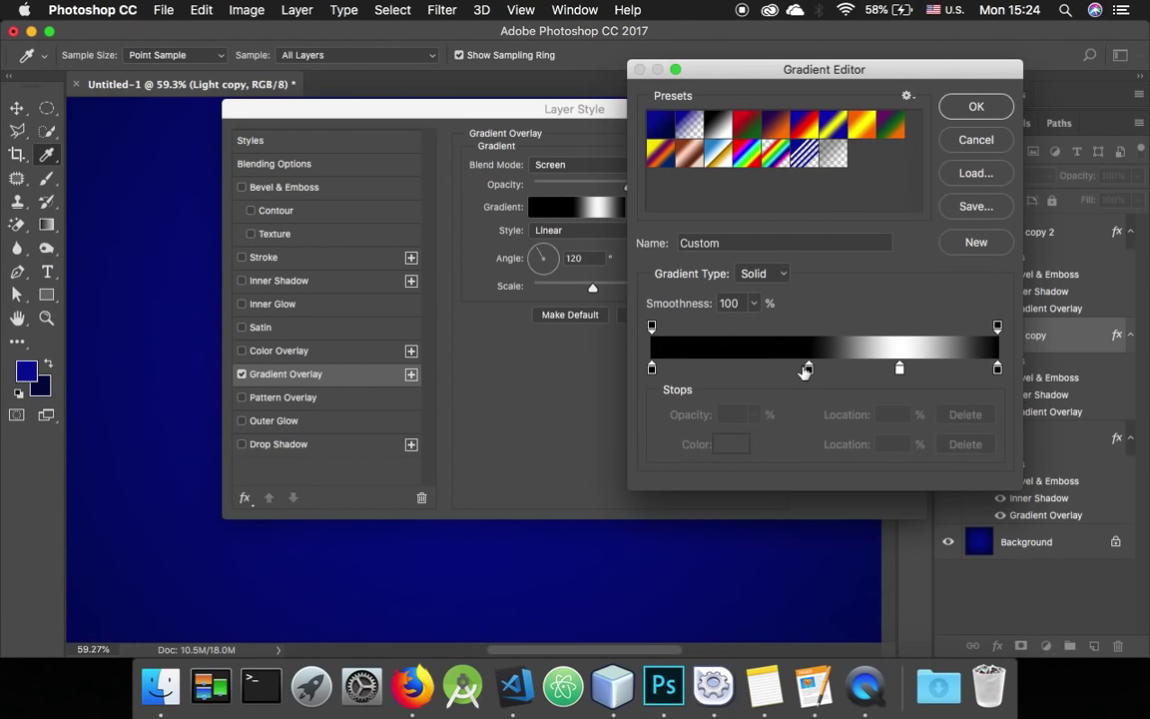
{"action": "left_click_drag", "start_coordinate": [804, 372], "coordinate": [810, 451]}
{"action": "left_click_drag", "start_coordinate": [899, 369], "coordinate": [904, 423]}
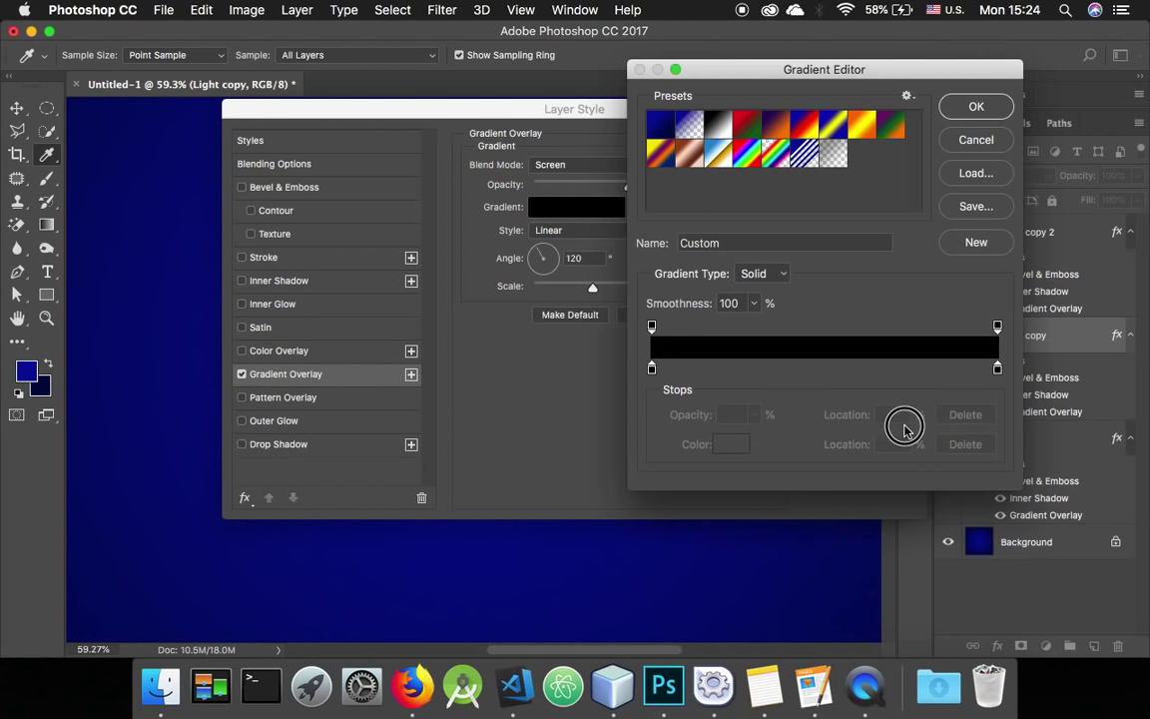
Set the opacity stop at the gradient's 100% end to 0% opacity
{"action": "left_click", "coordinate": [997, 328]}
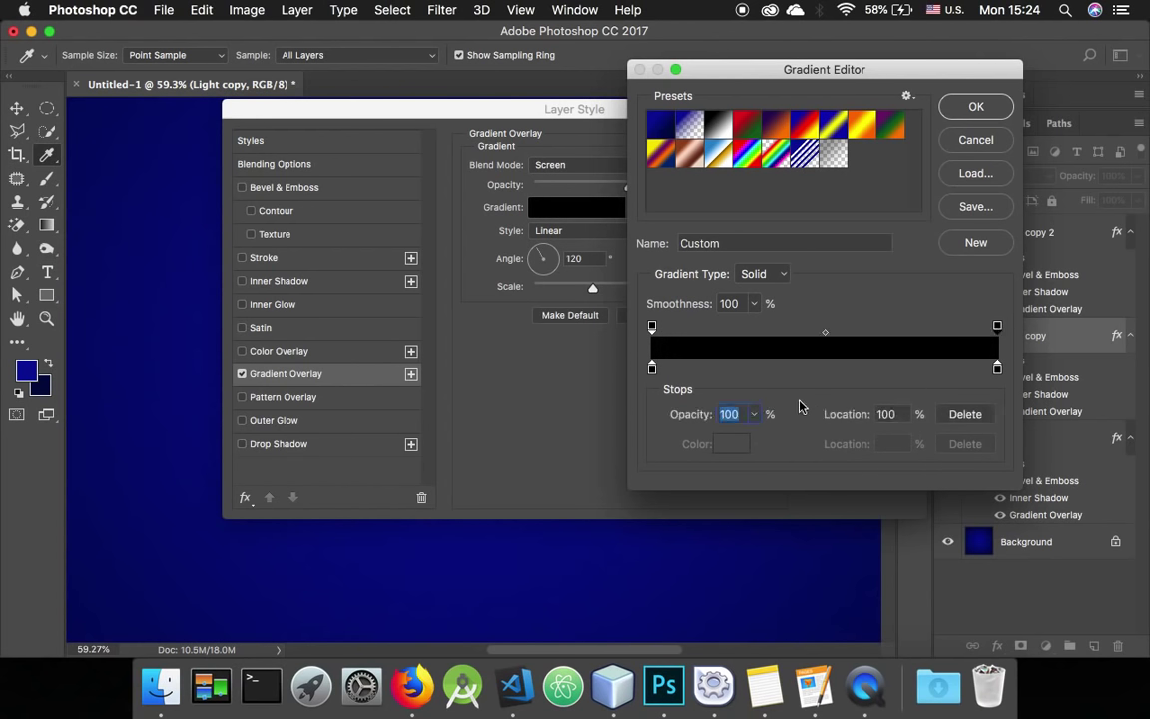
{"action": "left_click", "coordinate": [755, 415]}
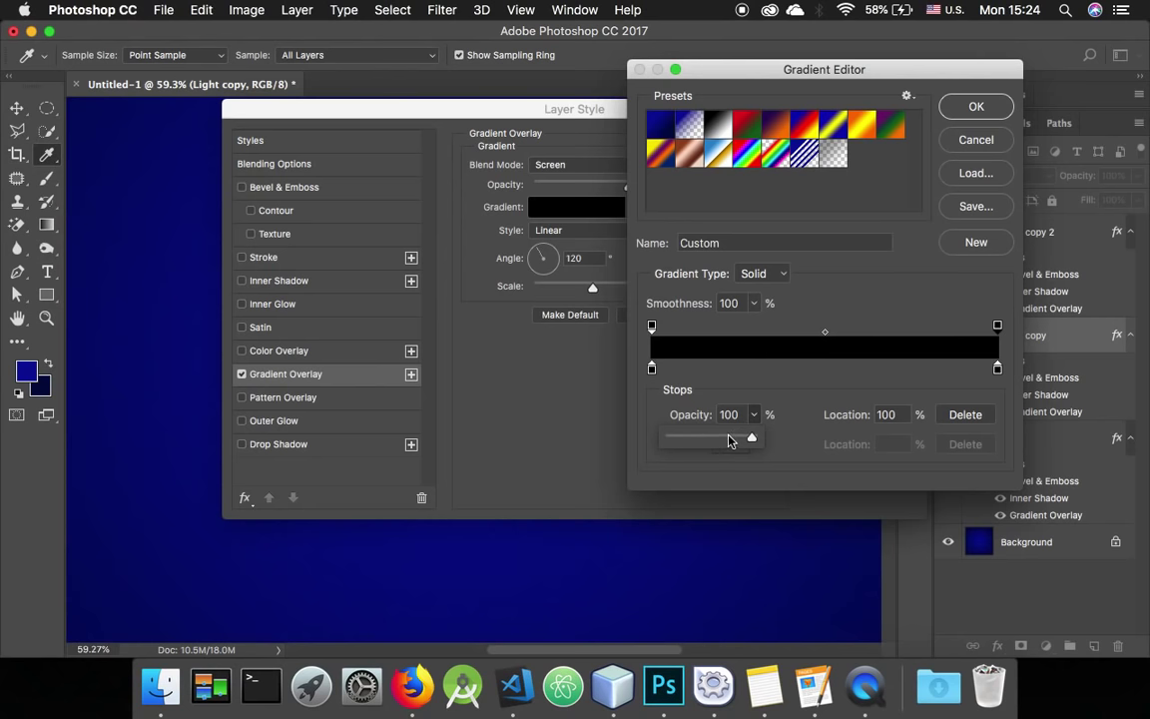
{"action": "left_click_drag", "start_coordinate": [748, 439], "coordinate": [644, 444]}
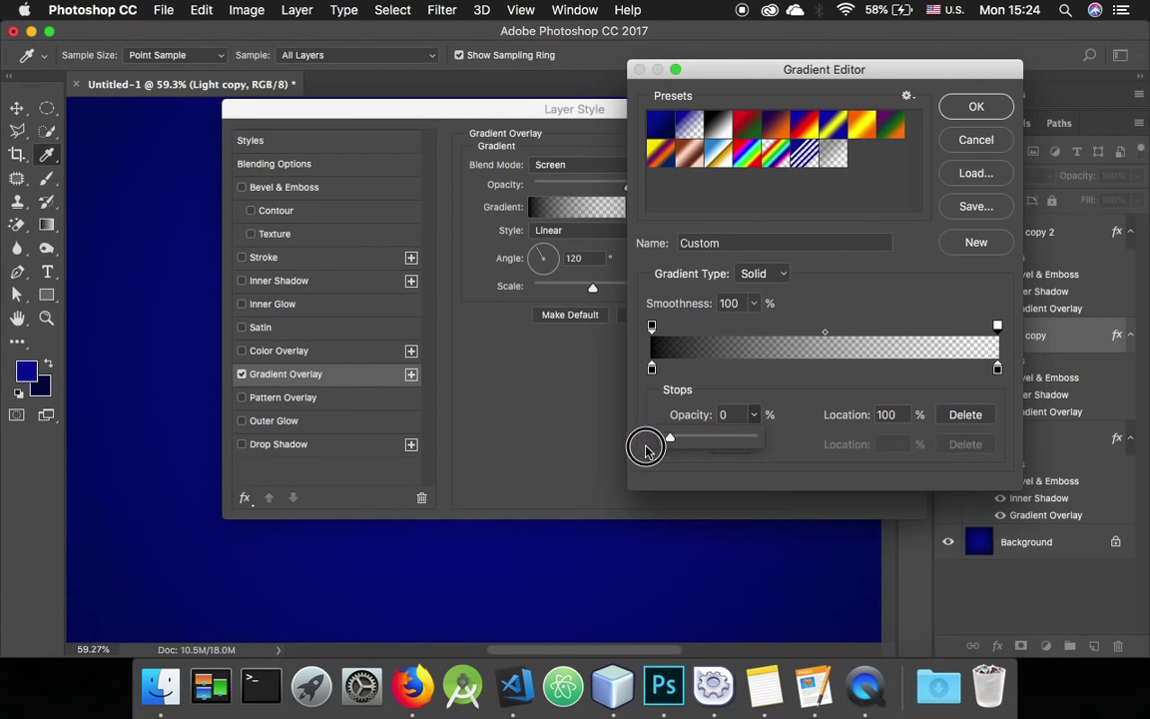
Change the gradient's starting colour stop to a bright, saturated blue with a hue of 216°
{"action": "double_click", "coordinate": [650, 371]}
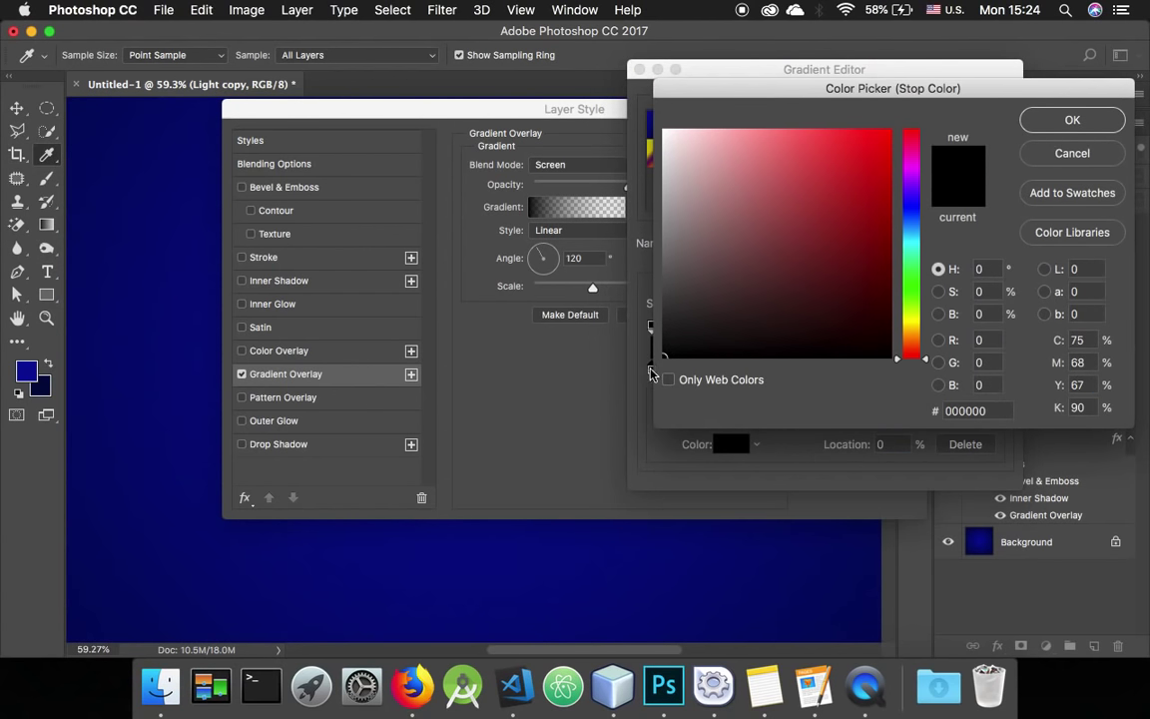
{"action": "left_click", "coordinate": [918, 233]}
{"action": "left_click_drag", "start_coordinate": [920, 235], "coordinate": [914, 220]}
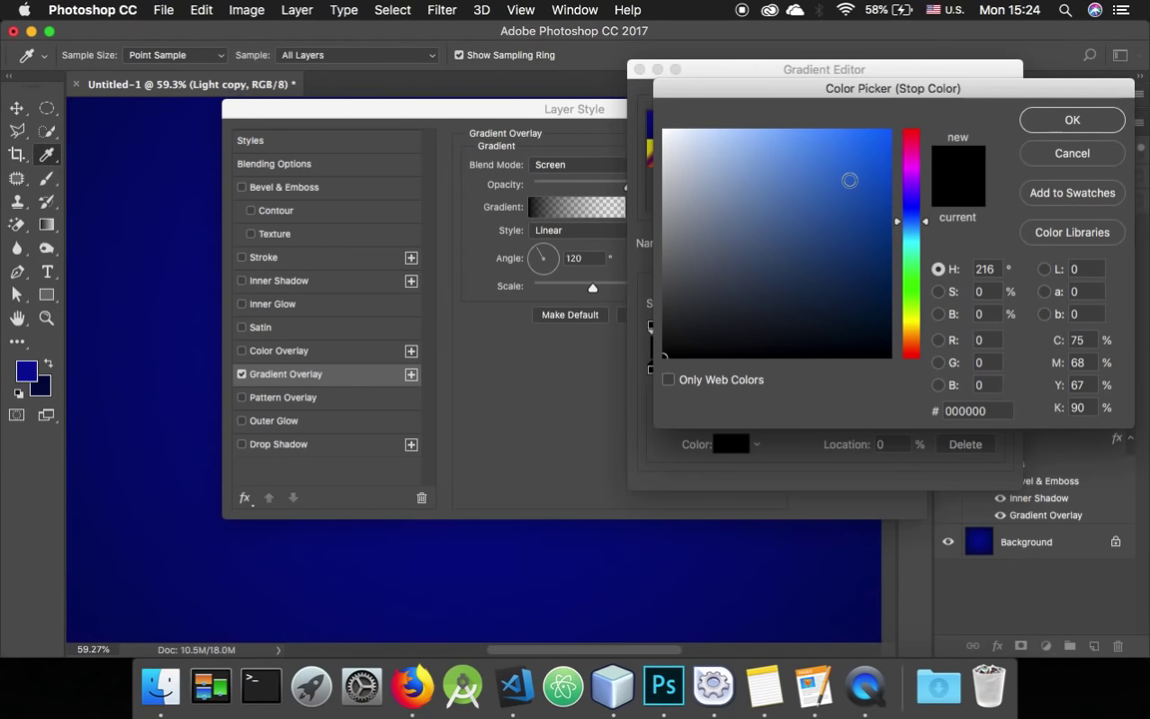
{"action": "left_click", "coordinate": [889, 131]}
{"action": "left_click_drag", "start_coordinate": [888, 131], "coordinate": [996, 153]}
{"action": "left_click", "coordinate": [1070, 122]}
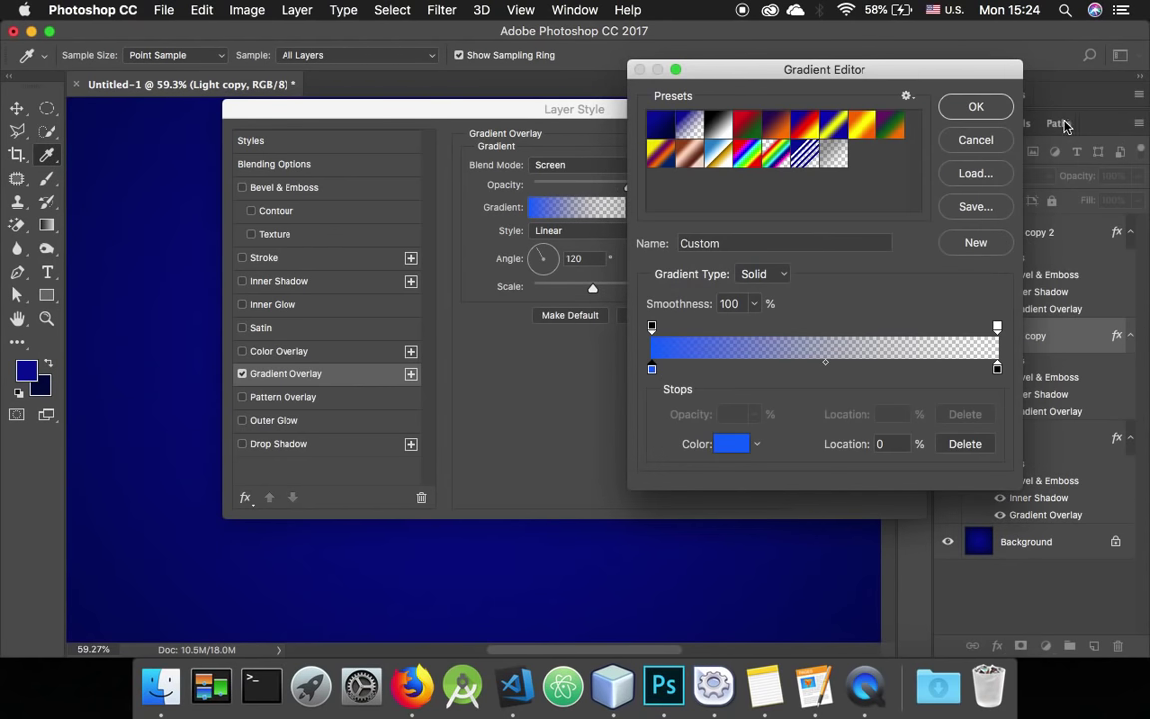
Accept the blue-to-transparent gradient and apply the Gradient Overlay style to the Light copy layer
{"action": "left_click", "coordinate": [976, 108]}
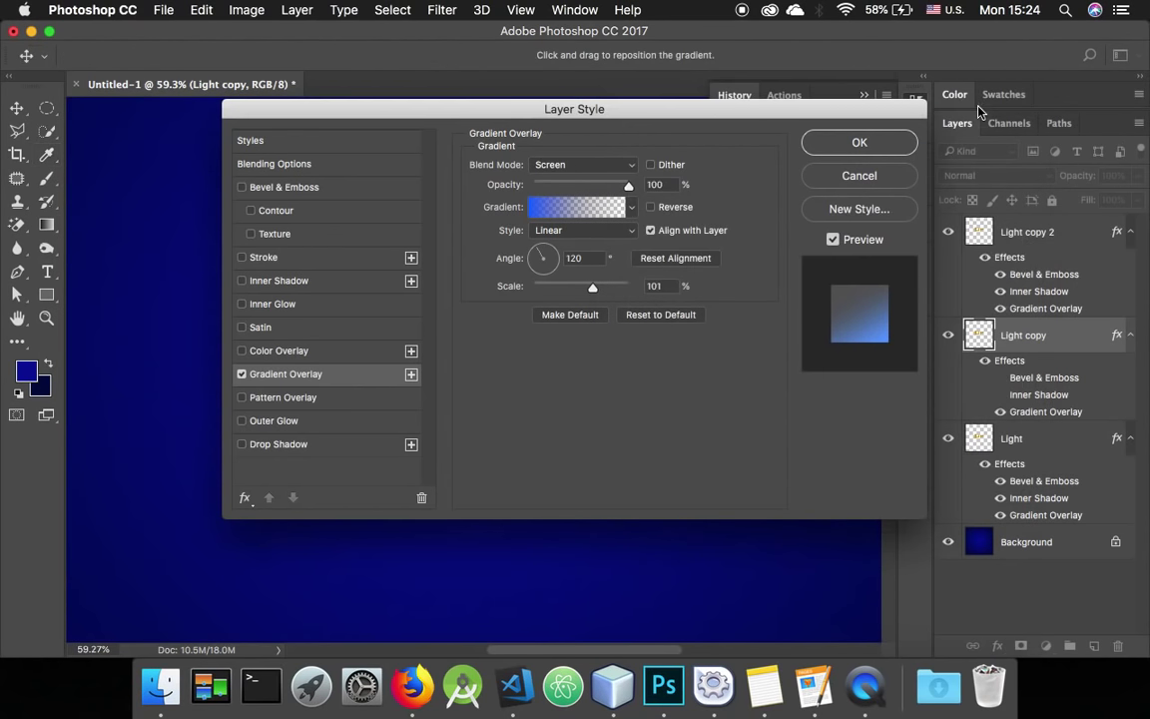
{"action": "left_click", "coordinate": [859, 142]}
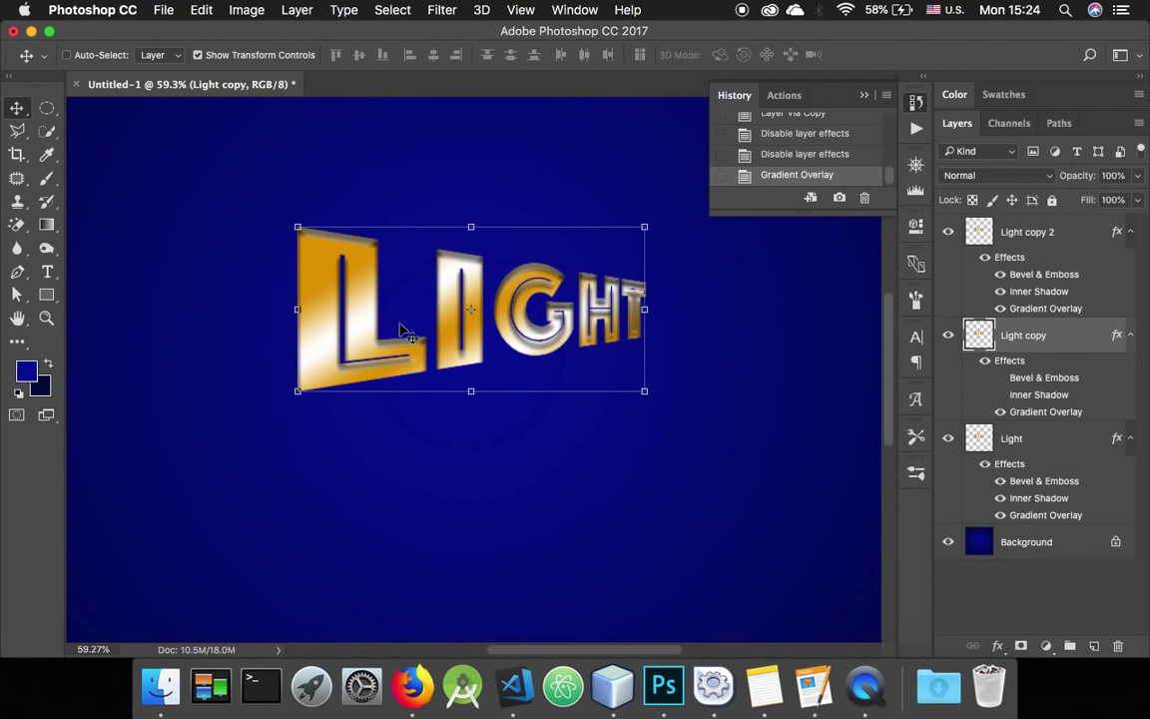
Offset the Light copy 2 and Light copy layers slightly up and to the right of the original Light text
{"action": "left_click", "coordinate": [1043, 235]}
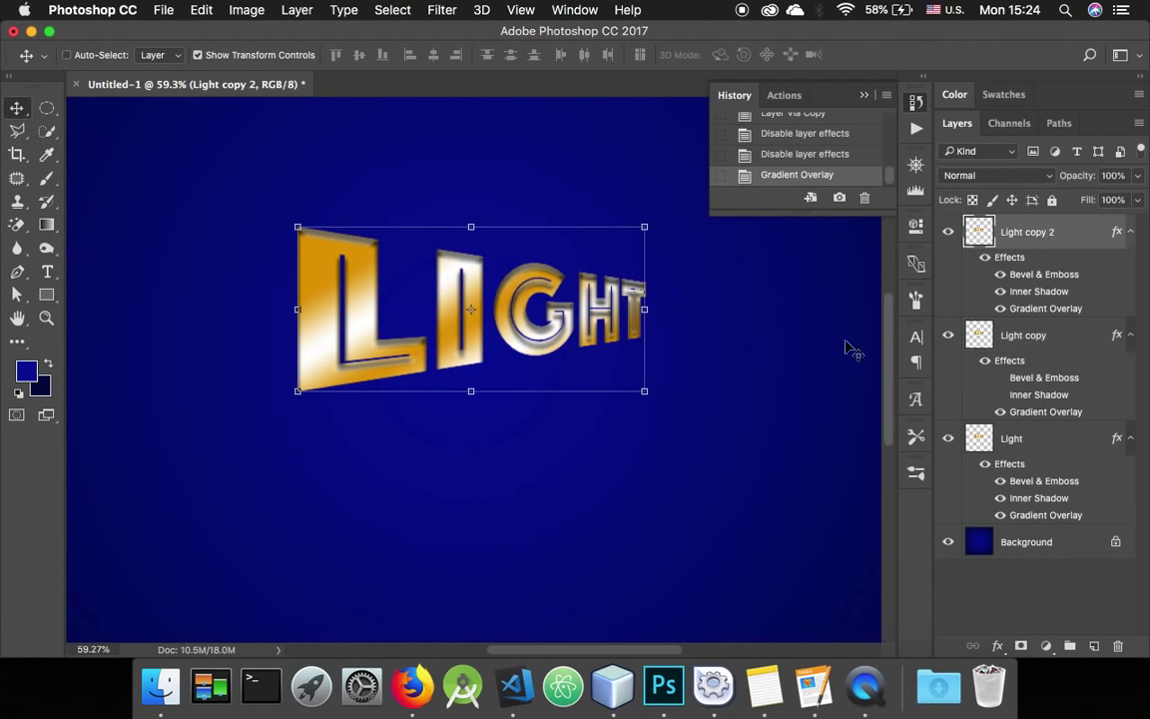
{"action": "left_click", "coordinate": [448, 342]}
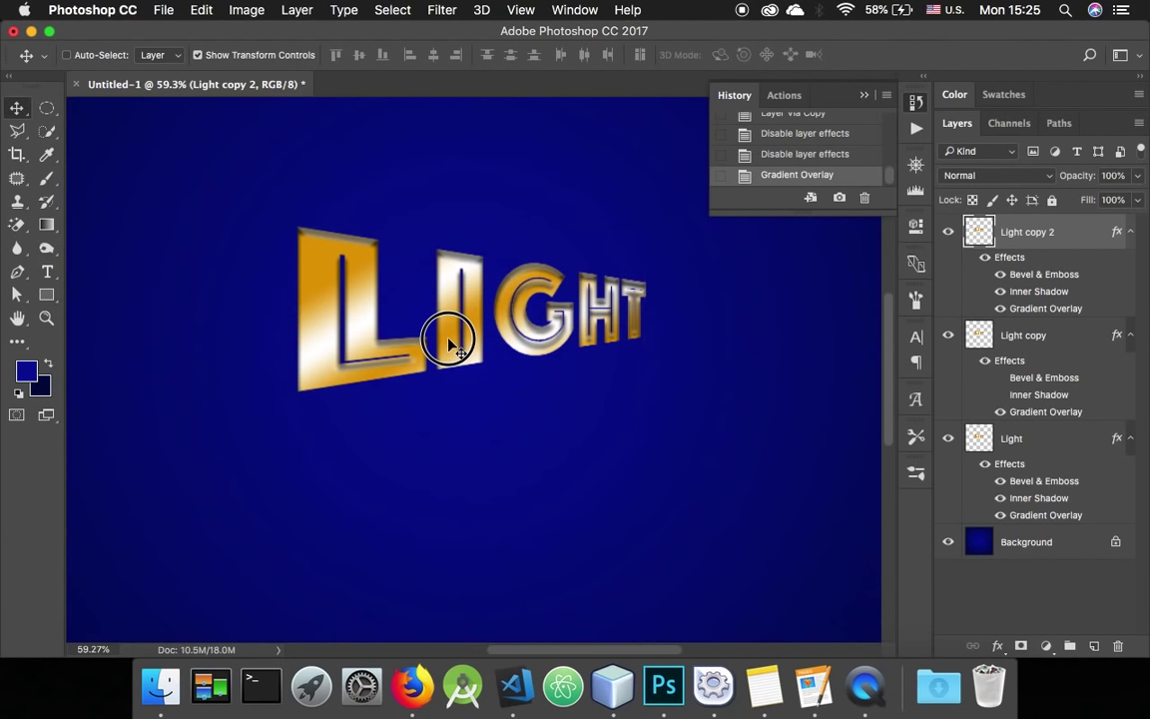
{"action": "left_click_drag", "start_coordinate": [448, 343], "coordinate": [400, 350]}
{"action": "left_click", "coordinate": [973, 340]}
{"action": "scroll", "coordinate": [402, 351], "scroll_direction": "up", "scroll_amount": 10}
{"action": "scroll", "coordinate": [405, 351], "scroll_direction": "up", "scroll_amount": 5}
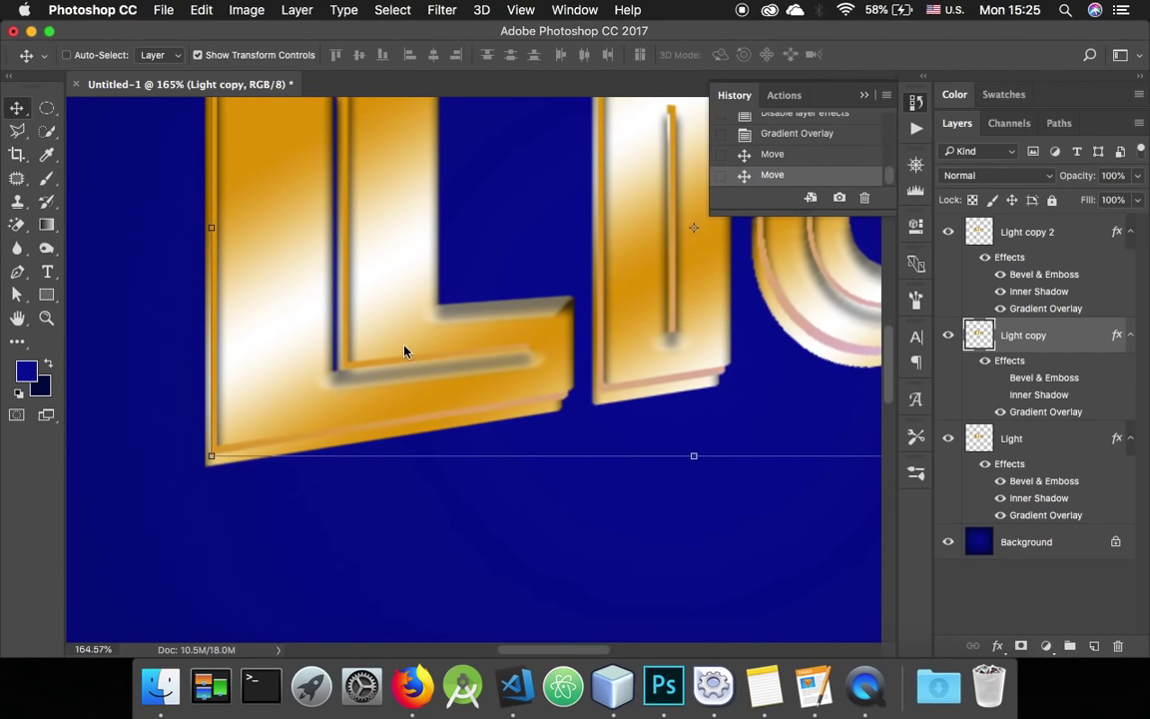
{"action": "left_click_drag", "start_coordinate": [405, 350], "coordinate": [404, 356]}
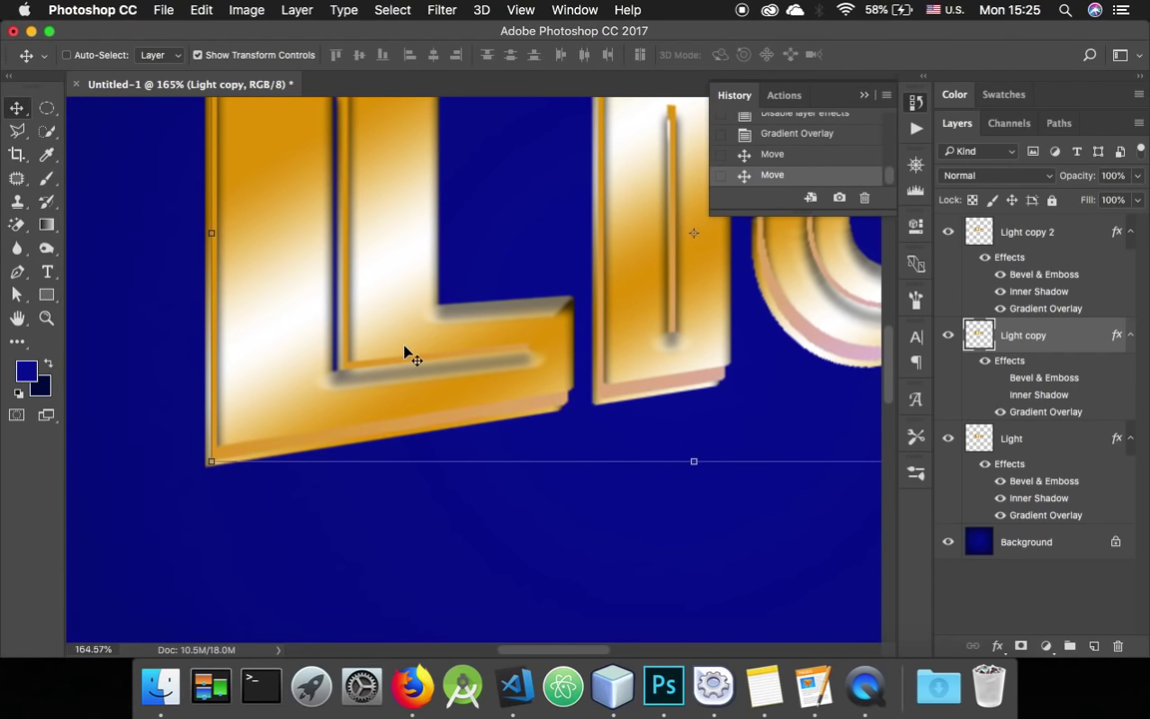
Nudge the Light copy 2 layer a few steps down and one step left, closer to the text layers beneath it
{"action": "left_click", "coordinate": [1055, 233]}
{"action": "key", "text": "Down"}
{"action": "key", "text": "Down"}
{"action": "key", "text": "Down"}
{"action": "key", "text": "Down"}
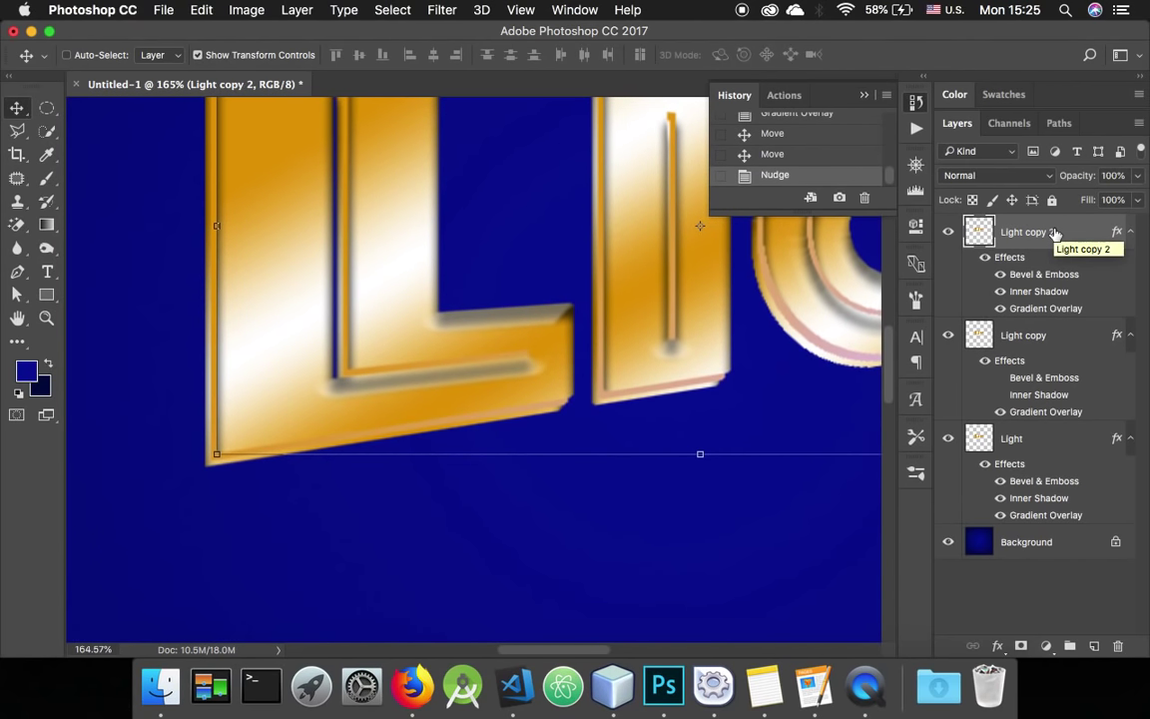
{"action": "key", "text": "Left"}
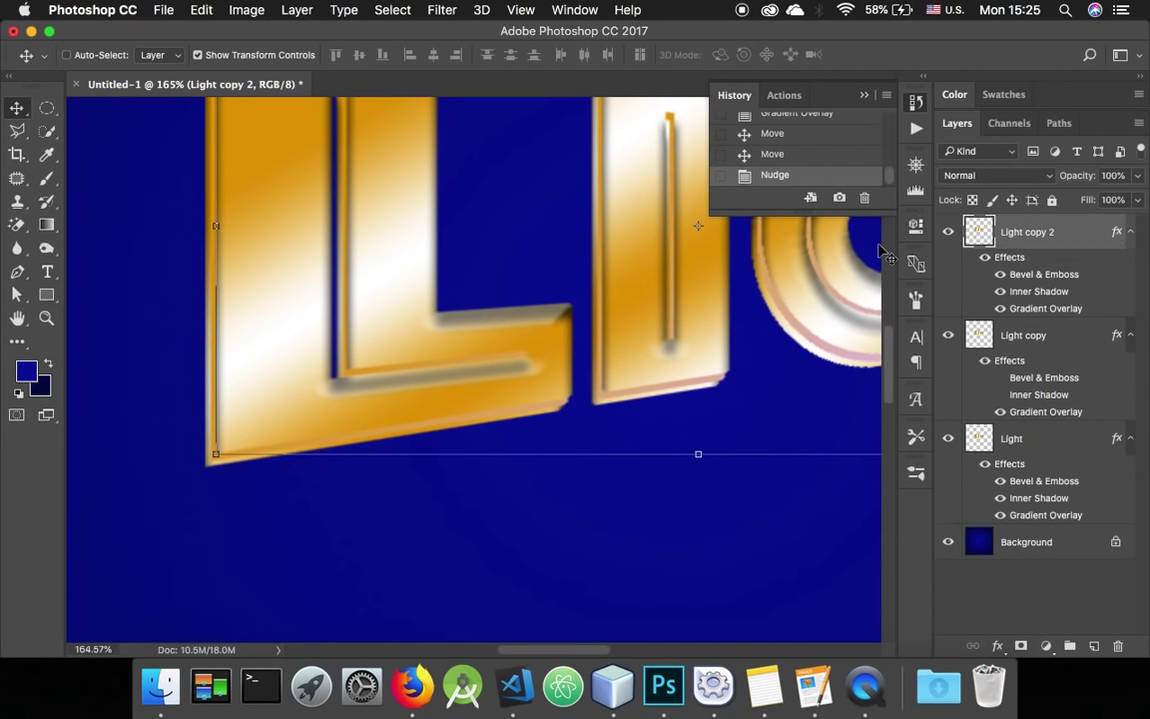
{"action": "scroll", "coordinate": [842, 364], "scroll_direction": "down", "scroll_amount": 5}
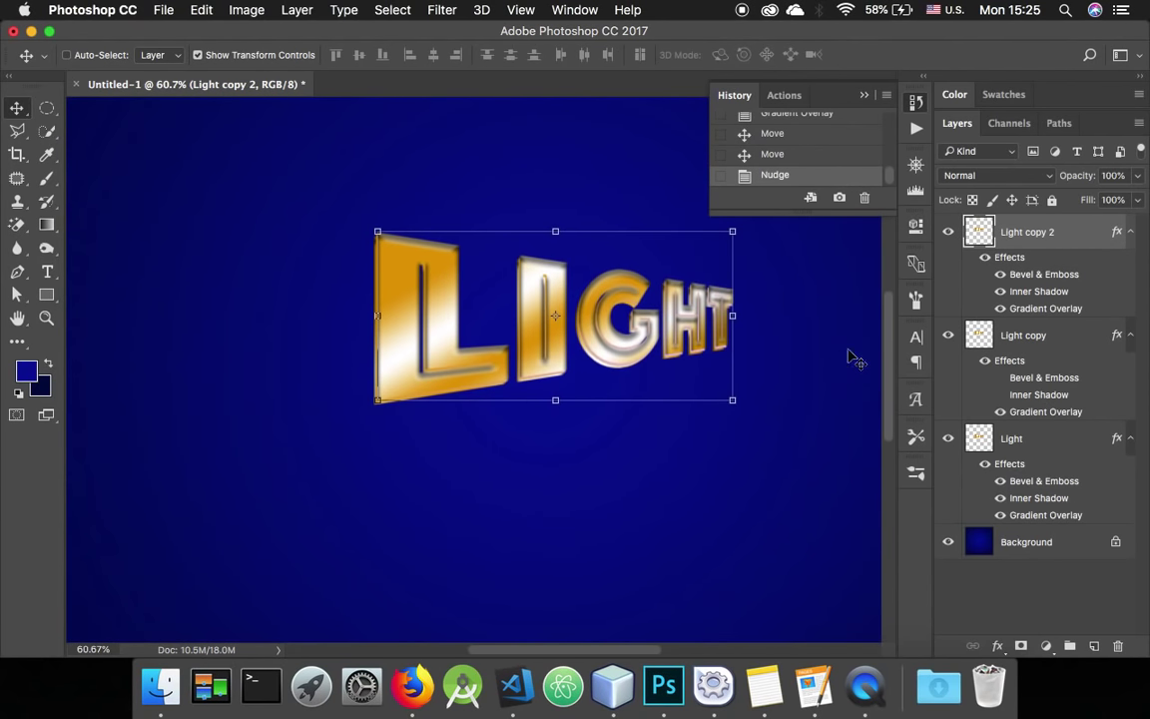
{"action": "left_click", "coordinate": [1038, 439]}
{"action": "left_click", "coordinate": [1059, 333]}
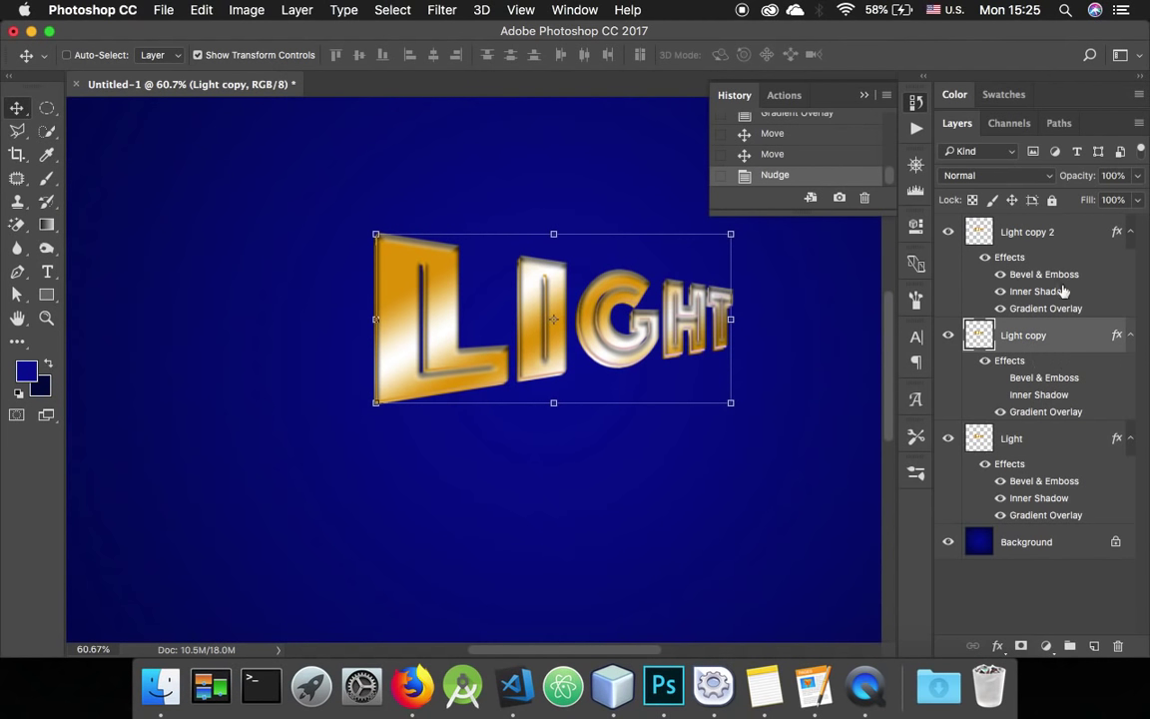
{"action": "left_click", "coordinate": [1059, 231]}
{"action": "right_click", "coordinate": [856, 273]}
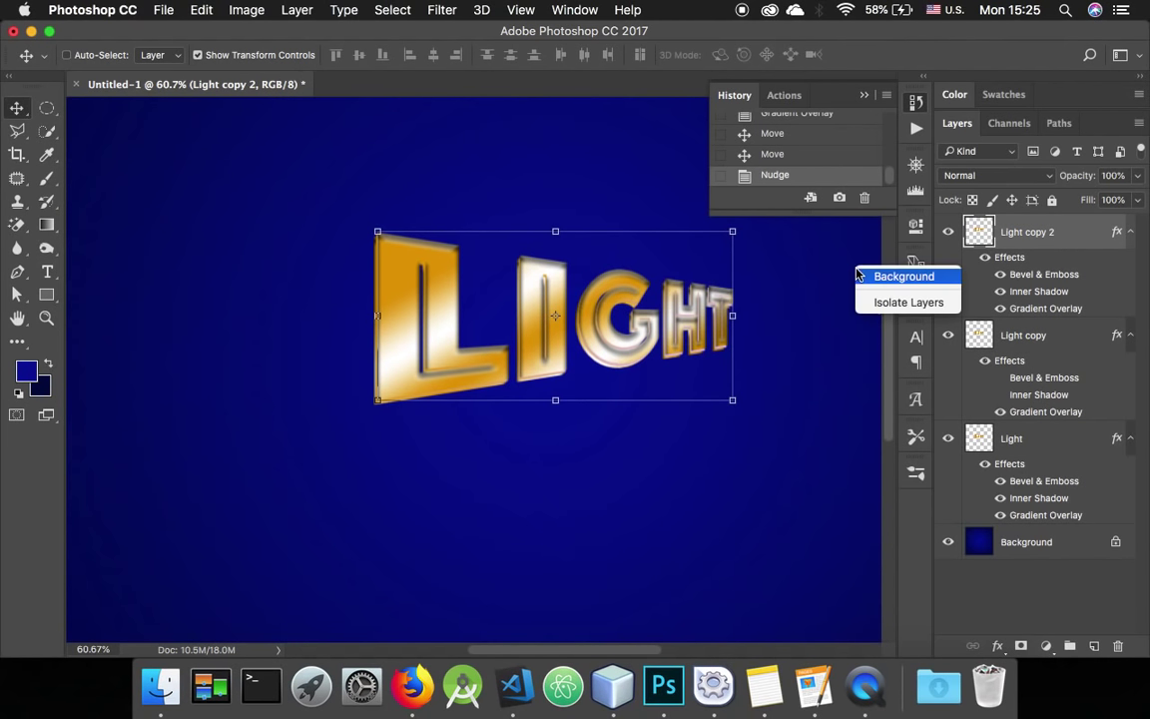
{"action": "left_click", "coordinate": [775, 327]}
{"action": "scroll", "coordinate": [698, 300], "scroll_direction": "down", "scroll_amount": 2}
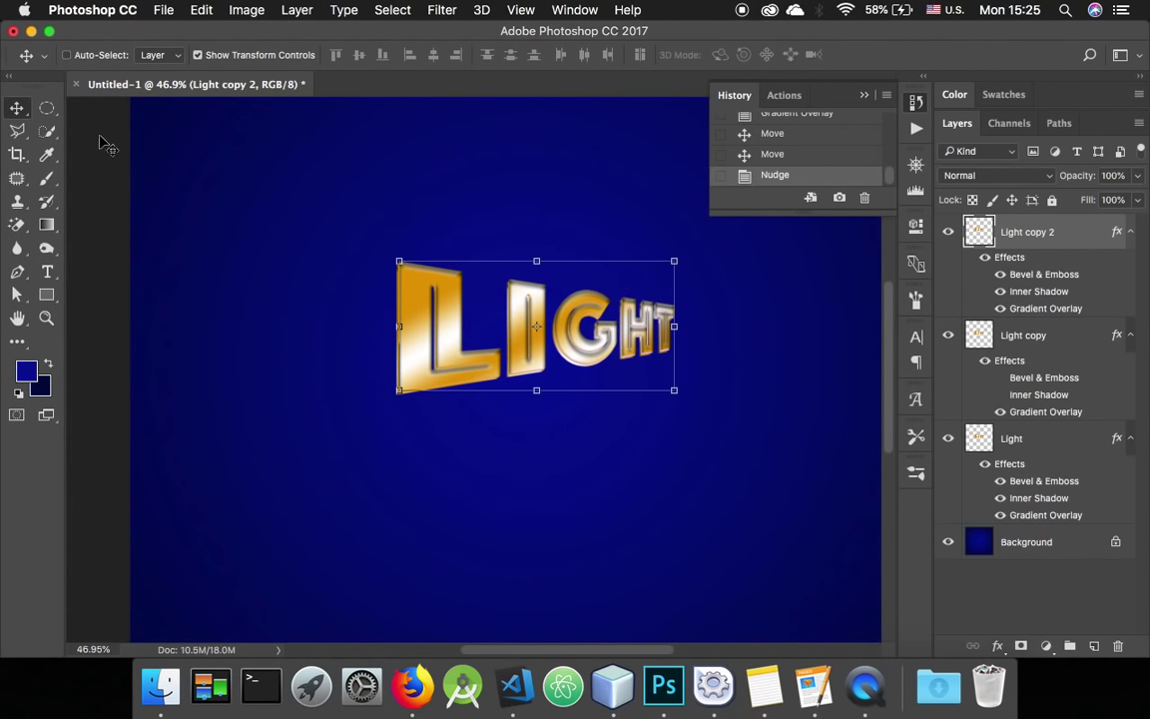
{"action": "left_click_drag", "start_coordinate": [487, 273], "coordinate": [499, 306]}
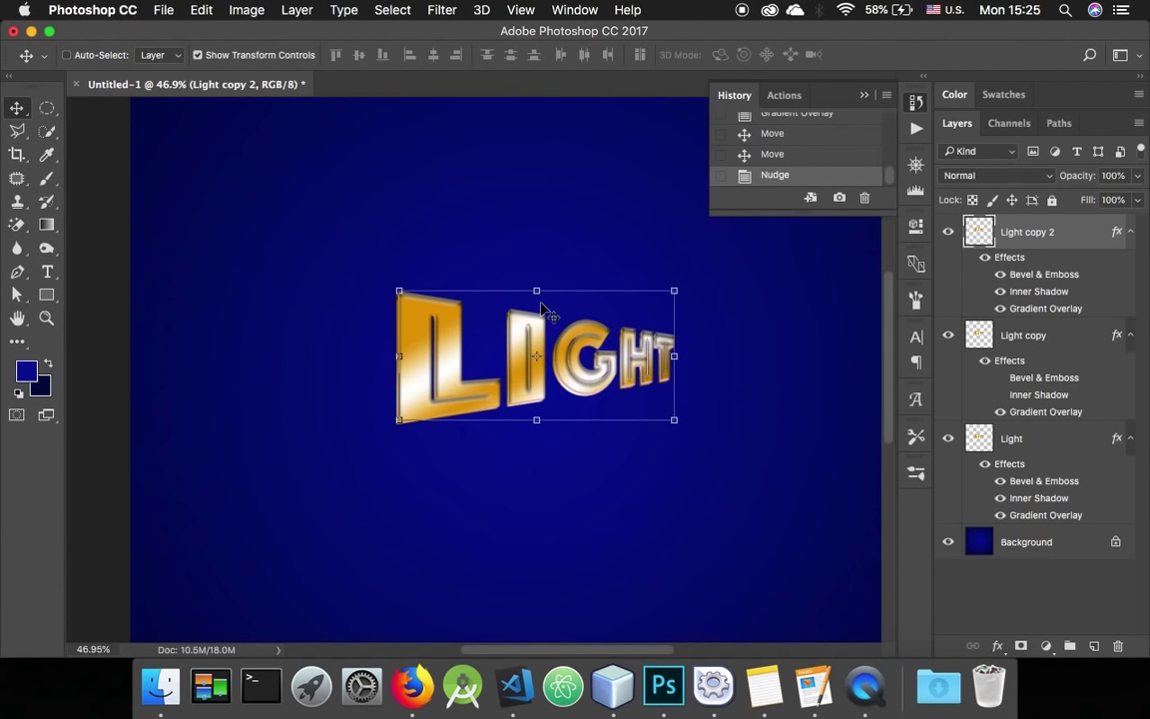
{"action": "scroll", "coordinate": [454, 345], "scroll_direction": "down", "scroll_amount": 1}
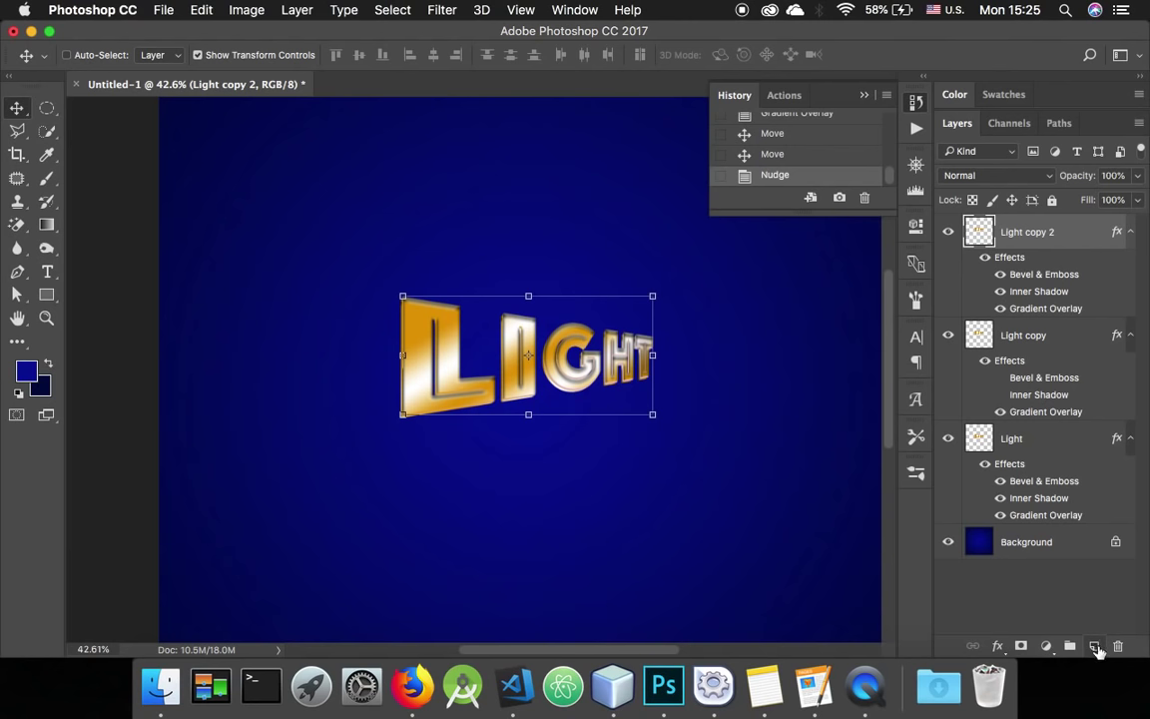
Create a new layer above Light copy 2 and load the outline of Light copy 2 as a selection on it
{"action": "left_click", "coordinate": [1094, 646]}
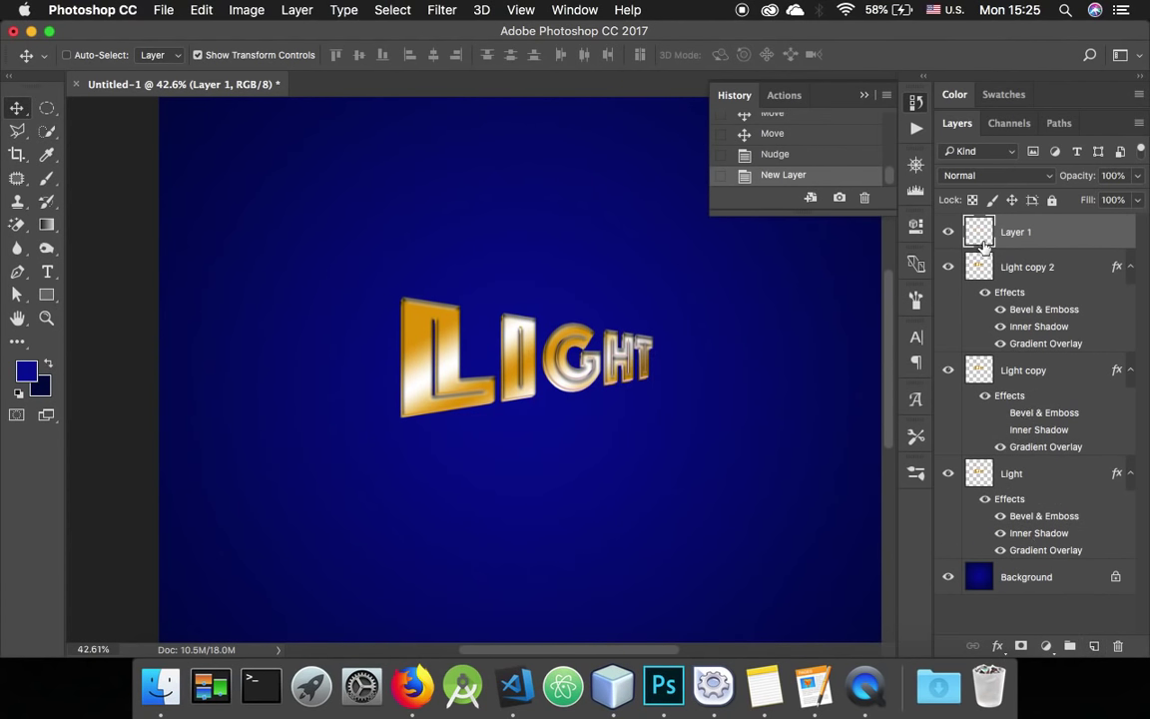
{"action": "left_click", "coordinate": [1004, 268]}
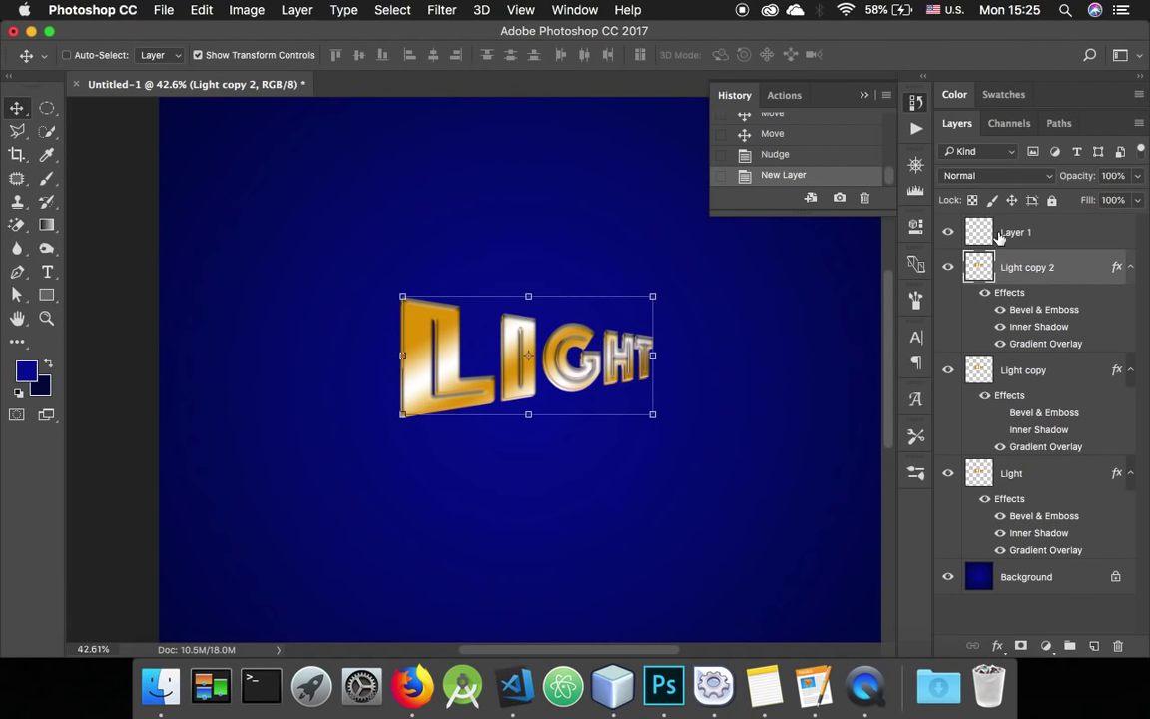
{"action": "left_click", "coordinate": [1000, 233]}
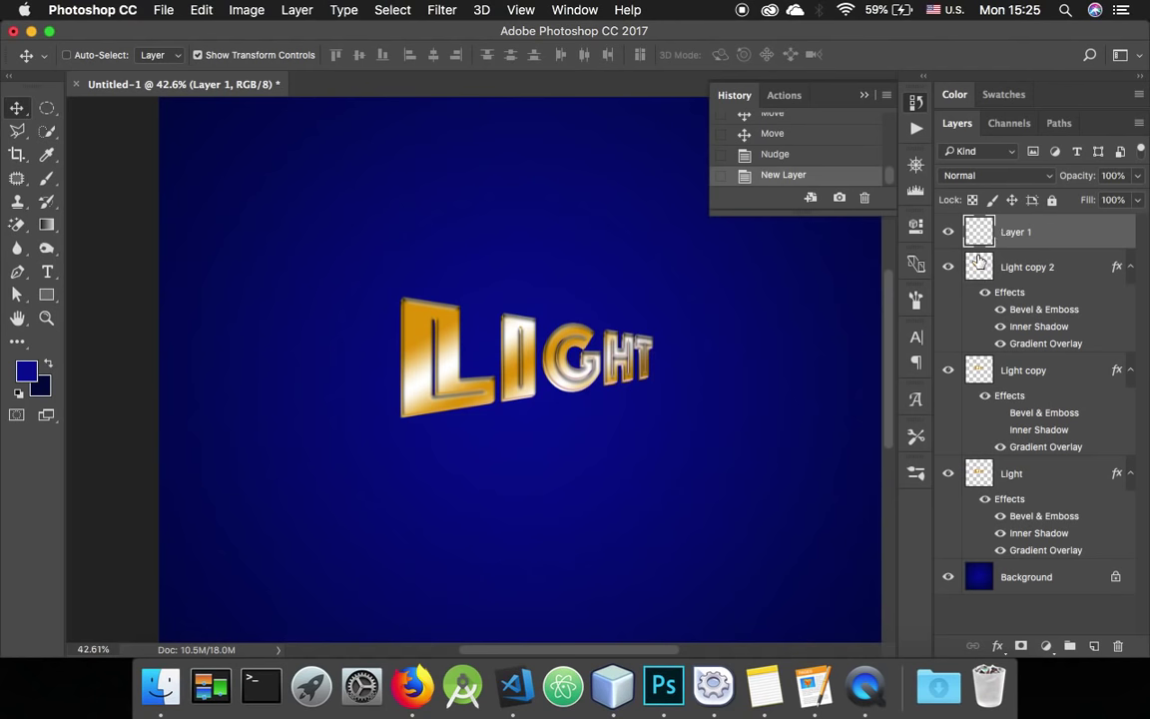
{"action": "key", "text": "super"}
{"action": "left_click", "coordinate": [983, 270], "text": "super"}
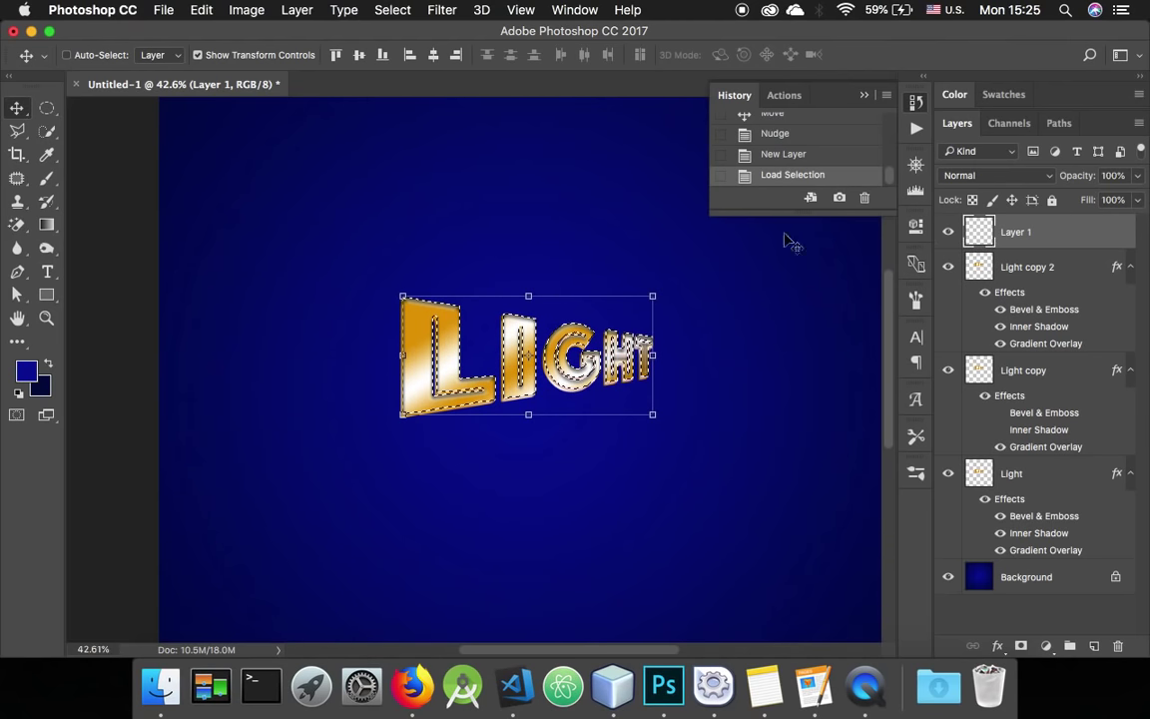
Fill the text selection with the blue, white and gold preset as a radial gradient from the L's upper-left corner to the T's lower end, and deselect
{"action": "left_click", "coordinate": [46, 224]}
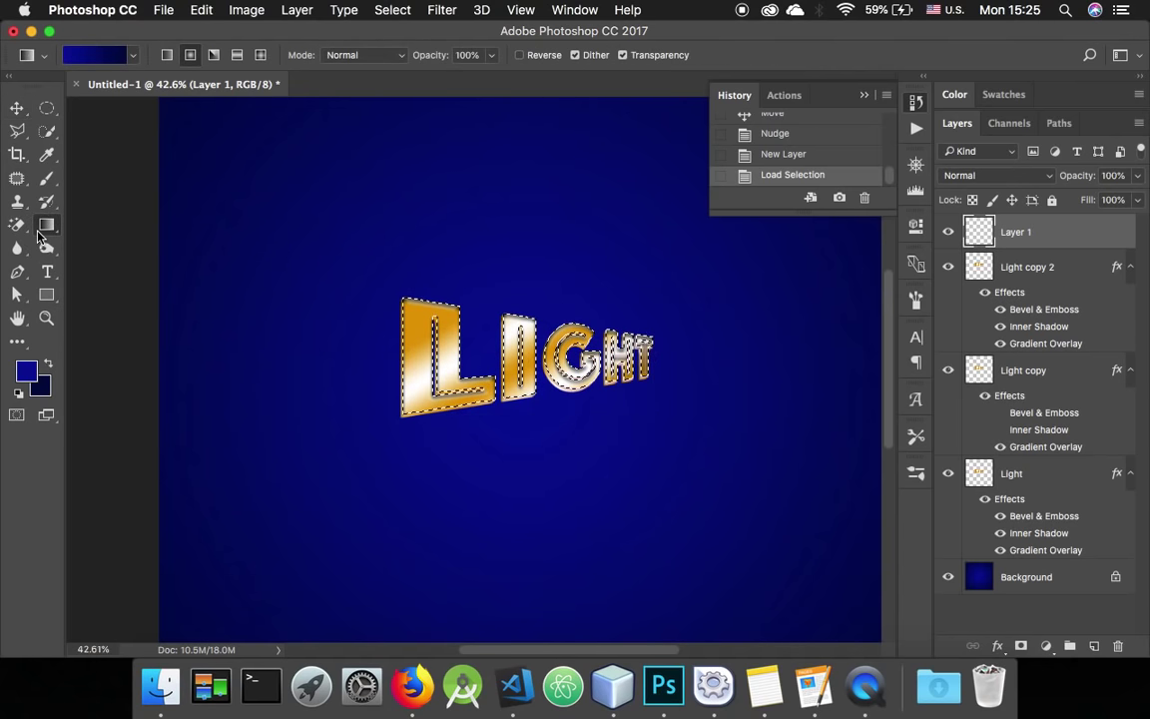
{"action": "left_click", "coordinate": [131, 56]}
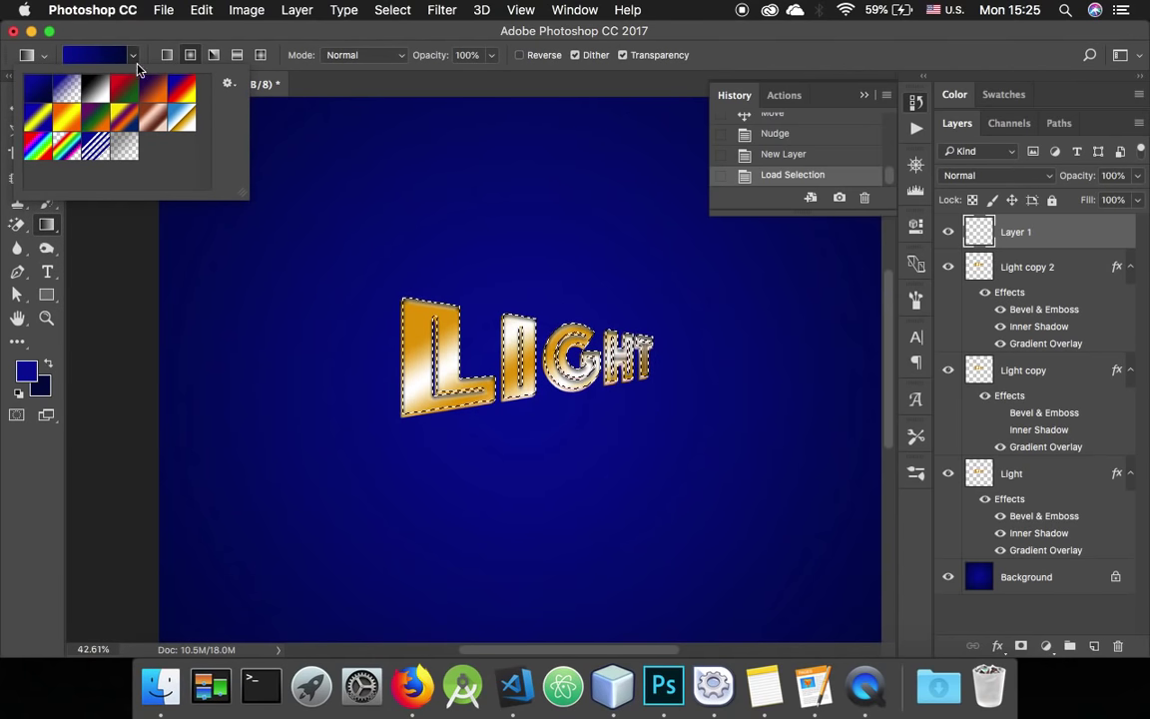
{"action": "left_click", "coordinate": [183, 120]}
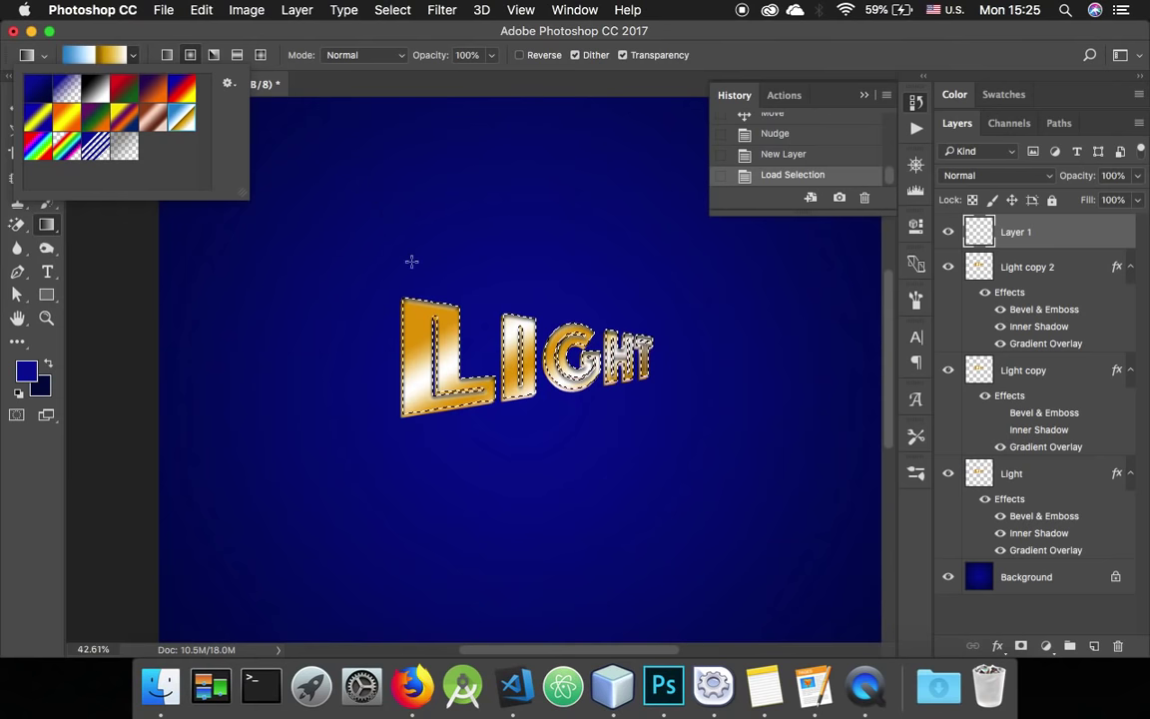
{"action": "left_click_drag", "start_coordinate": [409, 306], "coordinate": [647, 377]}
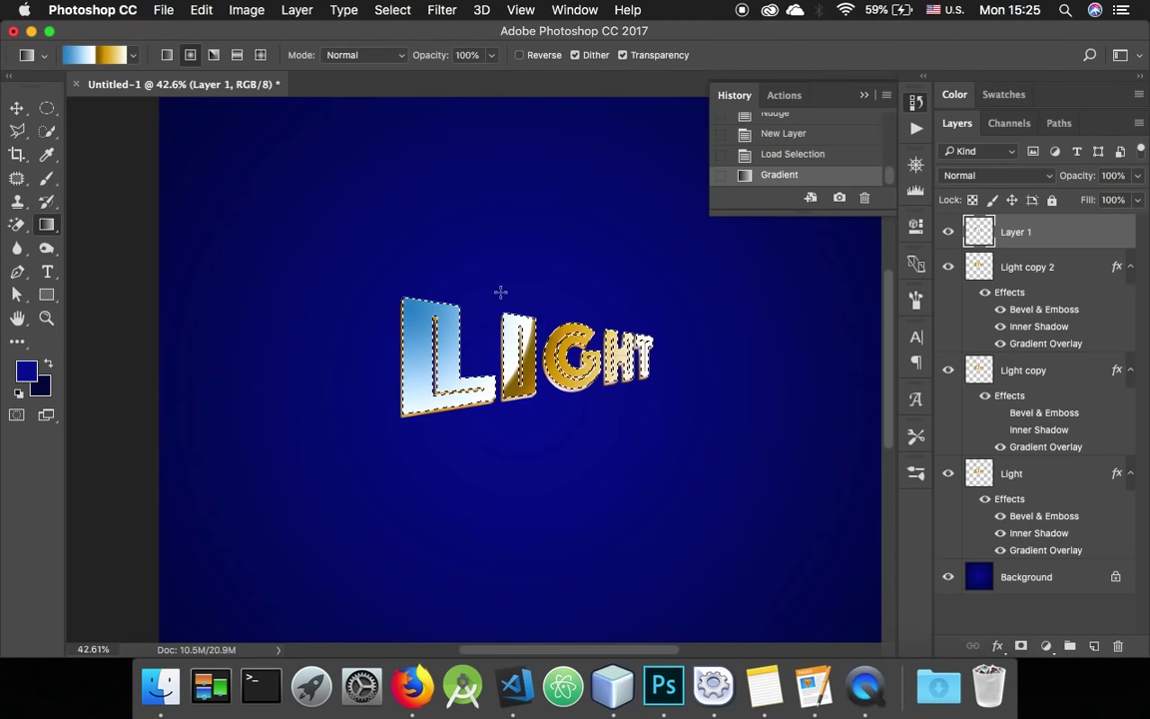
{"action": "left_click", "coordinate": [392, 10]}
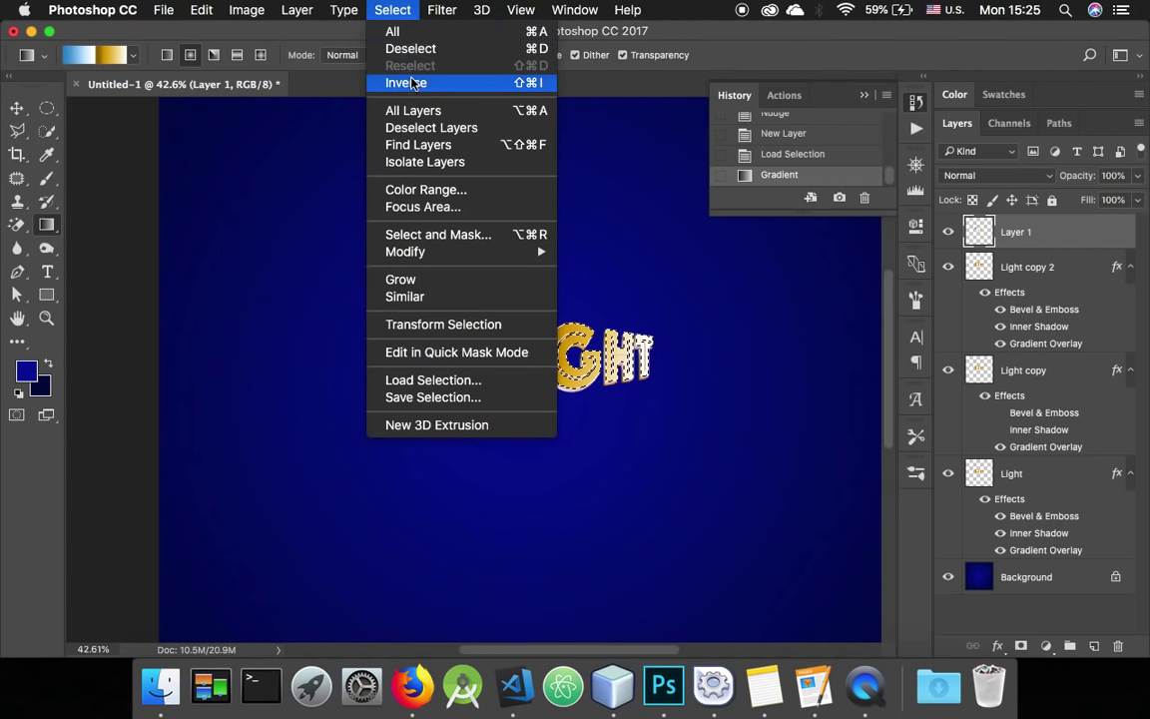
{"action": "left_click", "coordinate": [440, 49]}
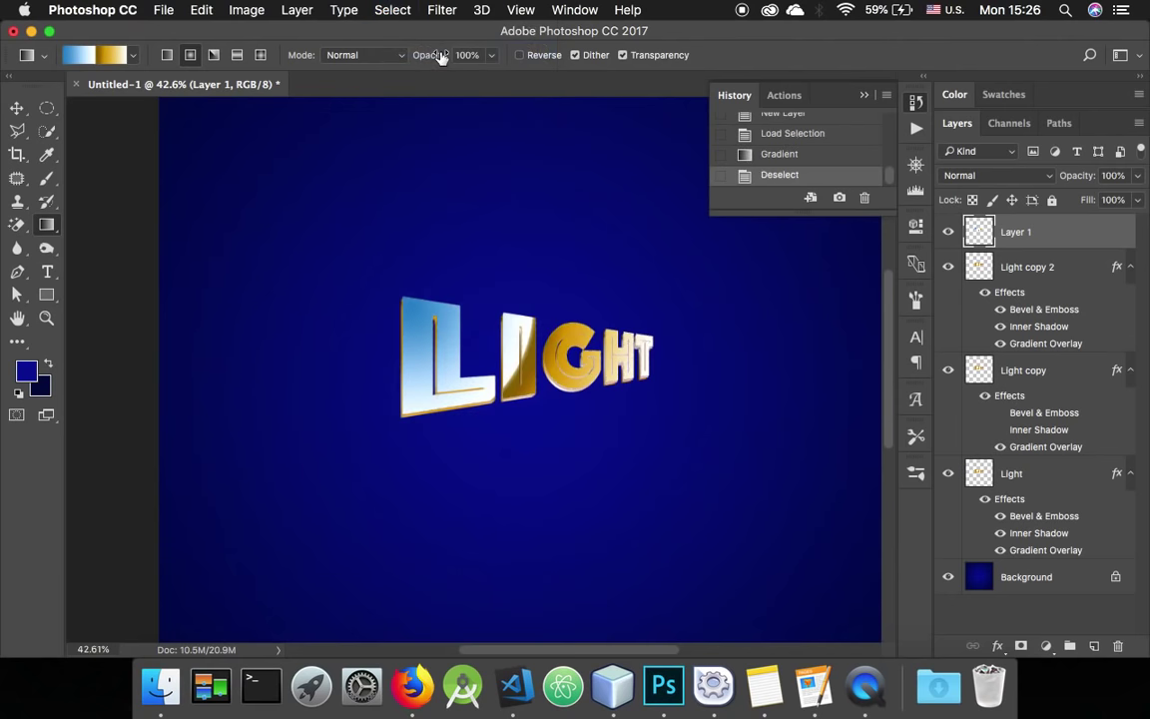
Set the blending mode of Layer 1 to Soft Light
{"action": "scroll", "coordinate": [540, 351], "scroll_direction": "up", "scroll_amount": 3}
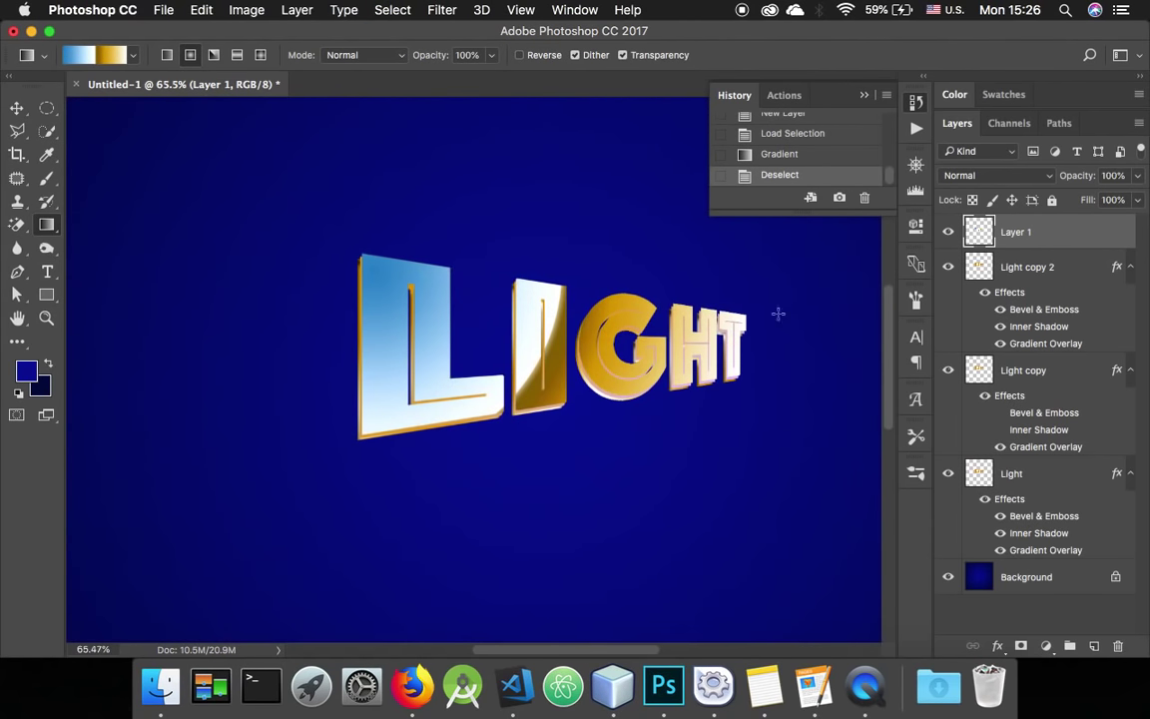
{"action": "left_click", "coordinate": [982, 177]}
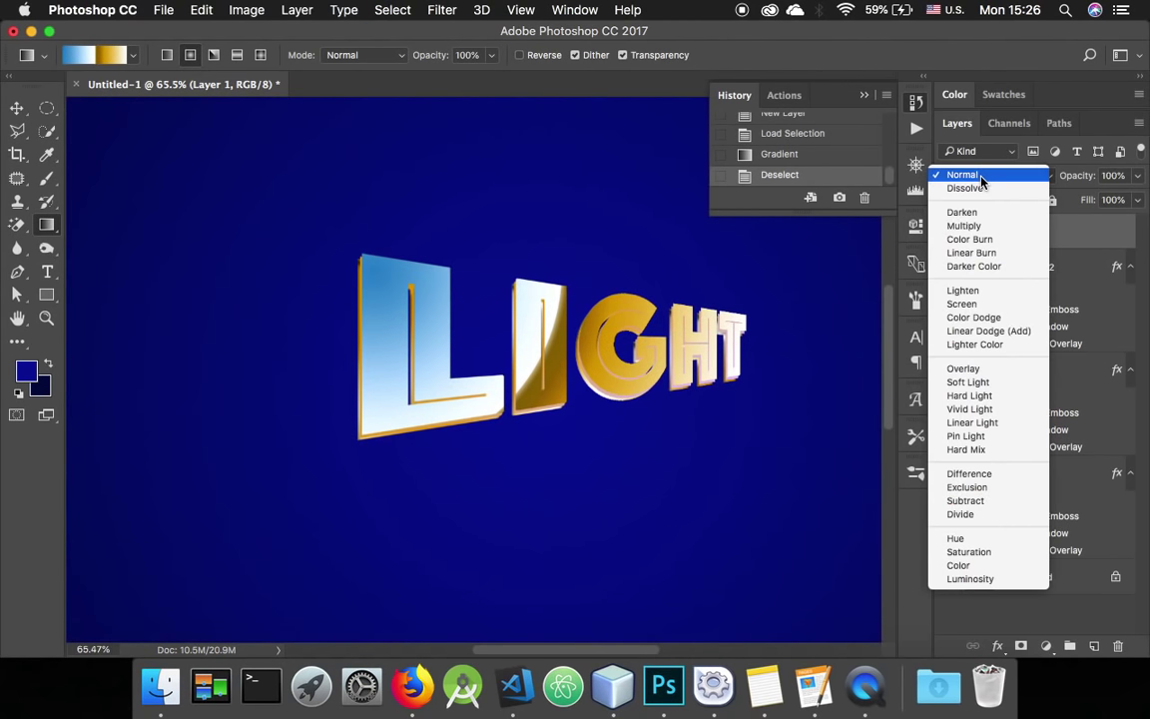
{"action": "left_click", "coordinate": [968, 383]}
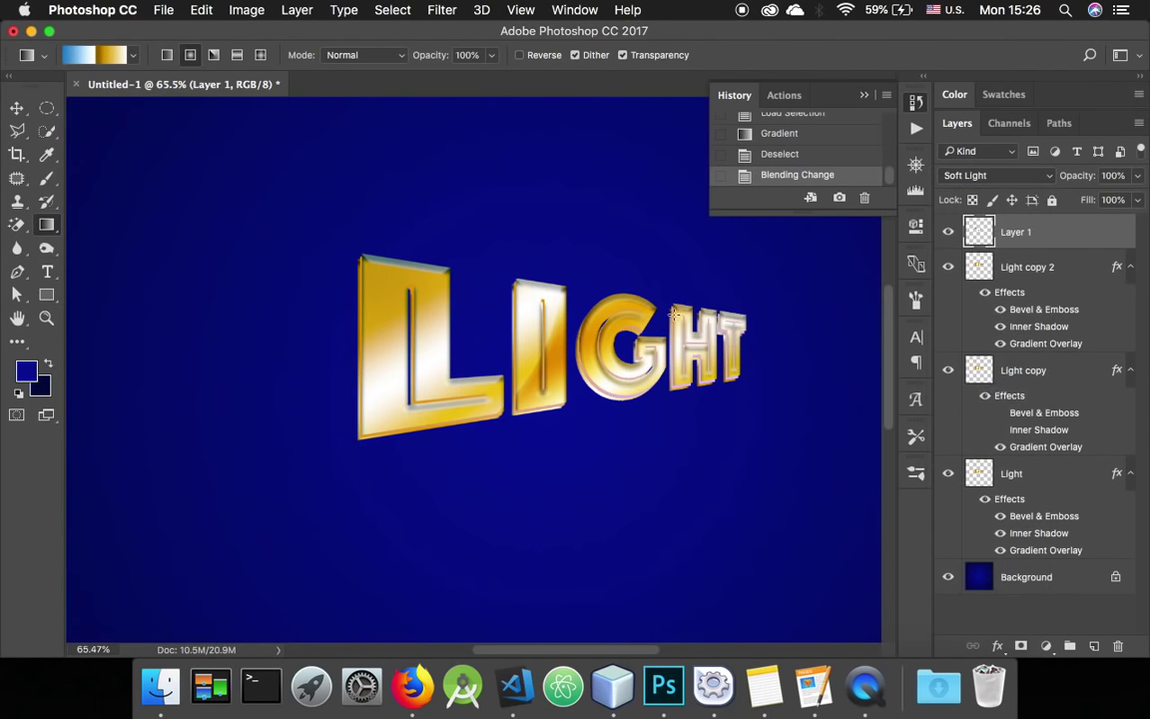
{"action": "scroll", "coordinate": [674, 315], "scroll_direction": "up", "scroll_amount": 3}
{"action": "scroll", "coordinate": [674, 315], "scroll_direction": "down", "scroll_amount": 3}
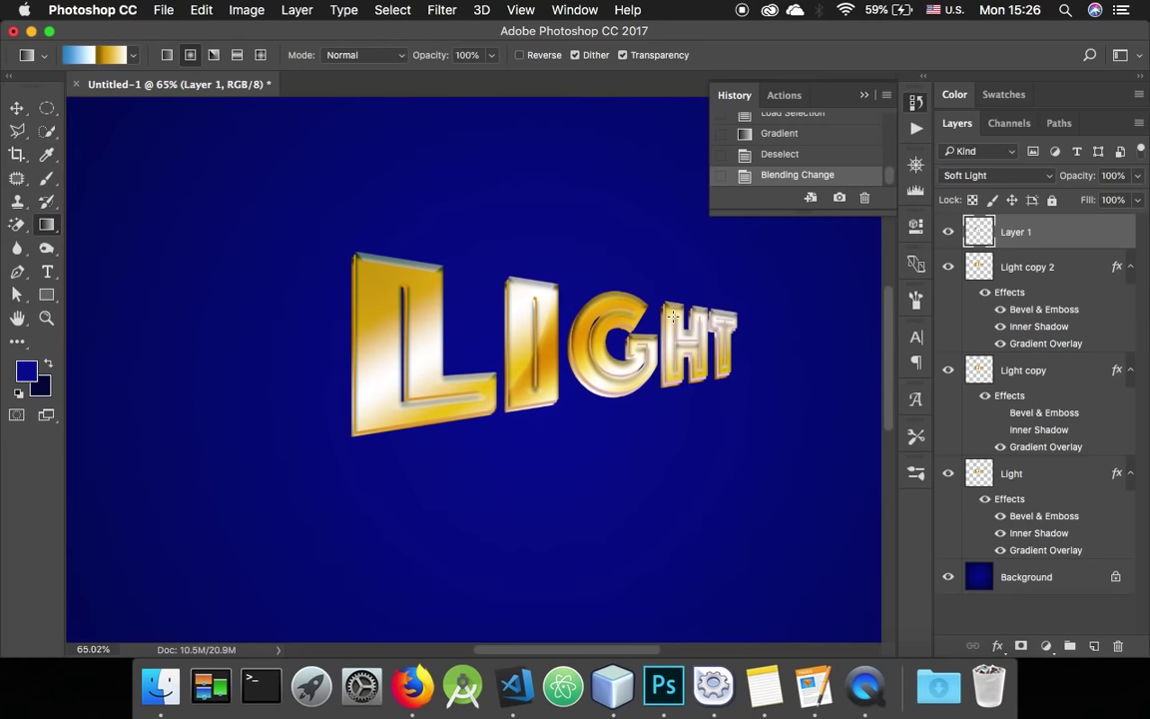
{"action": "scroll", "coordinate": [673, 316], "scroll_direction": "down", "scroll_amount": 5}
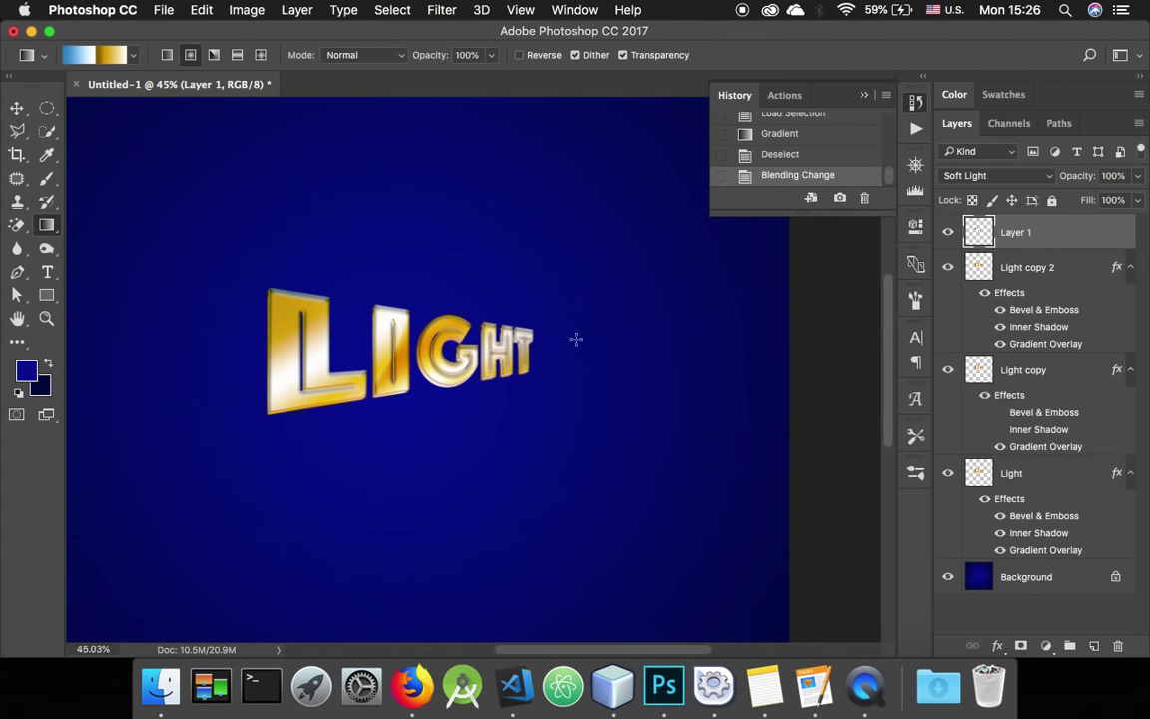
{"action": "scroll", "coordinate": [576, 338], "scroll_direction": "down", "scroll_amount": 3}
{"action": "scroll", "coordinate": [576, 330], "scroll_direction": "left", "scroll_amount": 5}
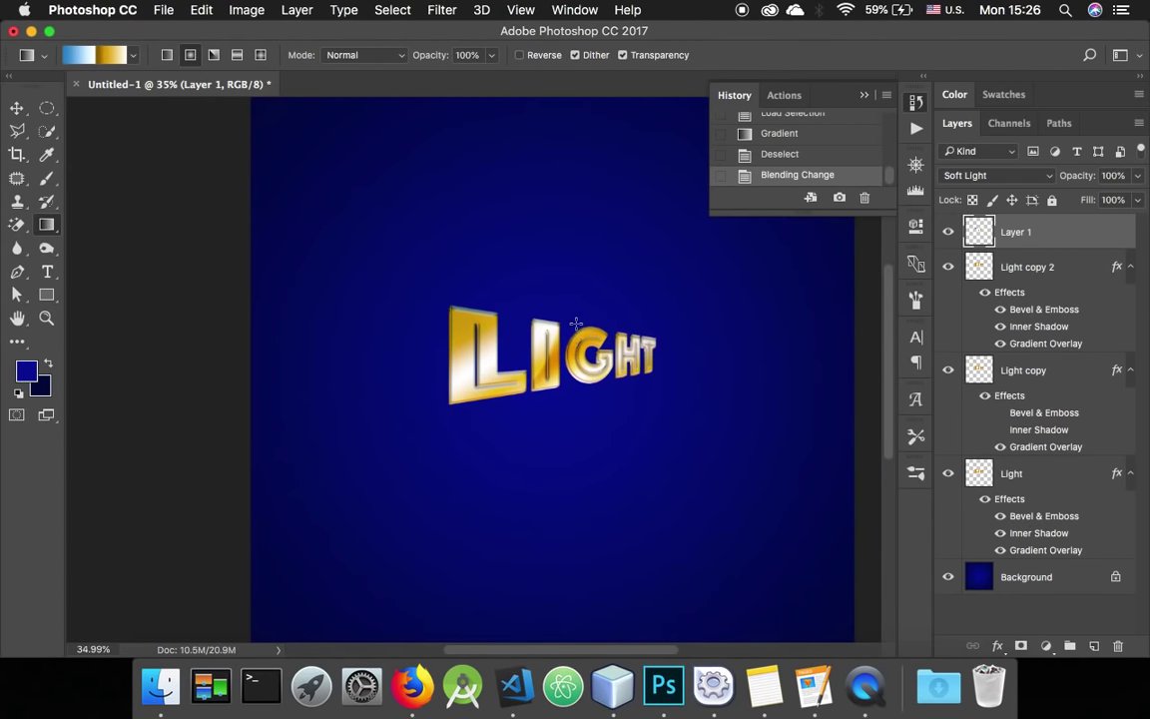
{"action": "scroll", "coordinate": [577, 320], "scroll_direction": "down", "scroll_amount": 2}
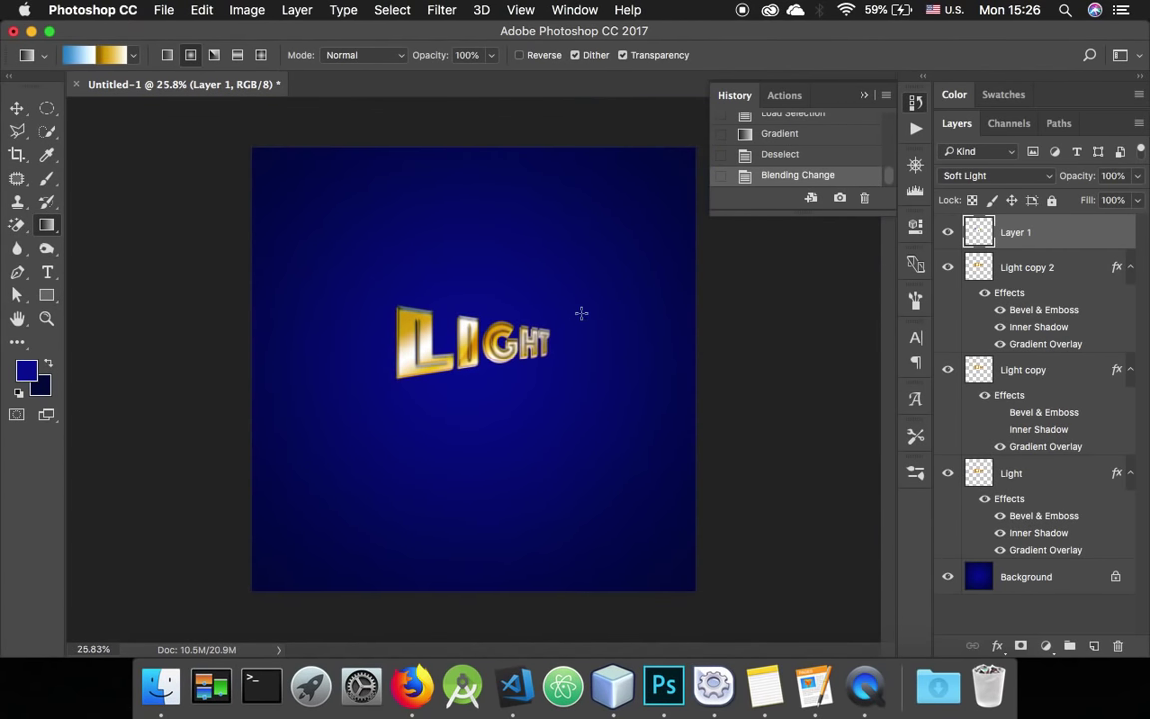
Create a new layer directly above Background and fill it with black from the default colors
{"action": "left_click", "coordinate": [1048, 578]}
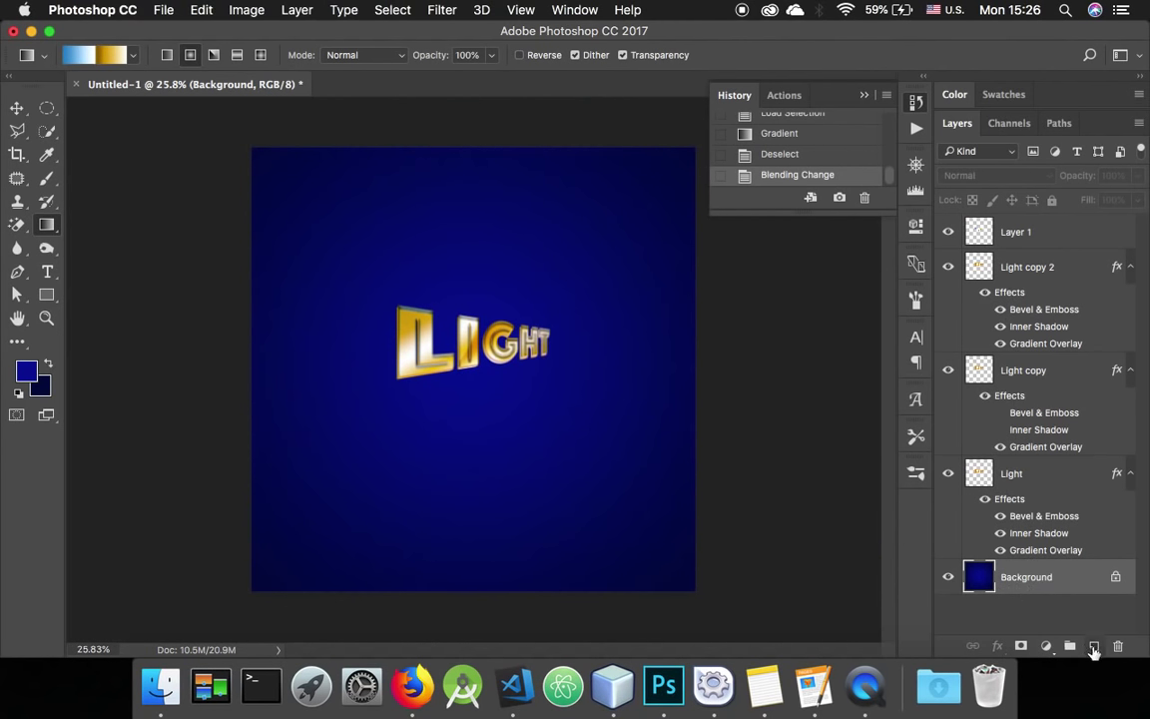
{"action": "left_click", "coordinate": [1093, 647]}
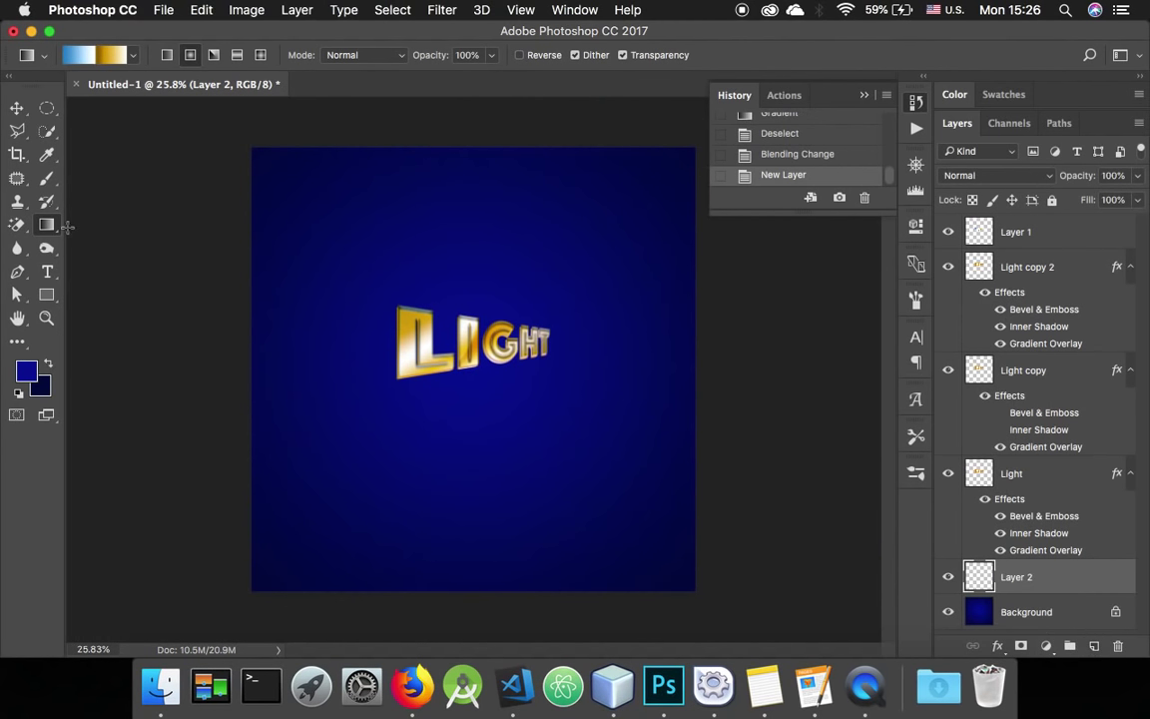
{"action": "left_click", "coordinate": [18, 394]}
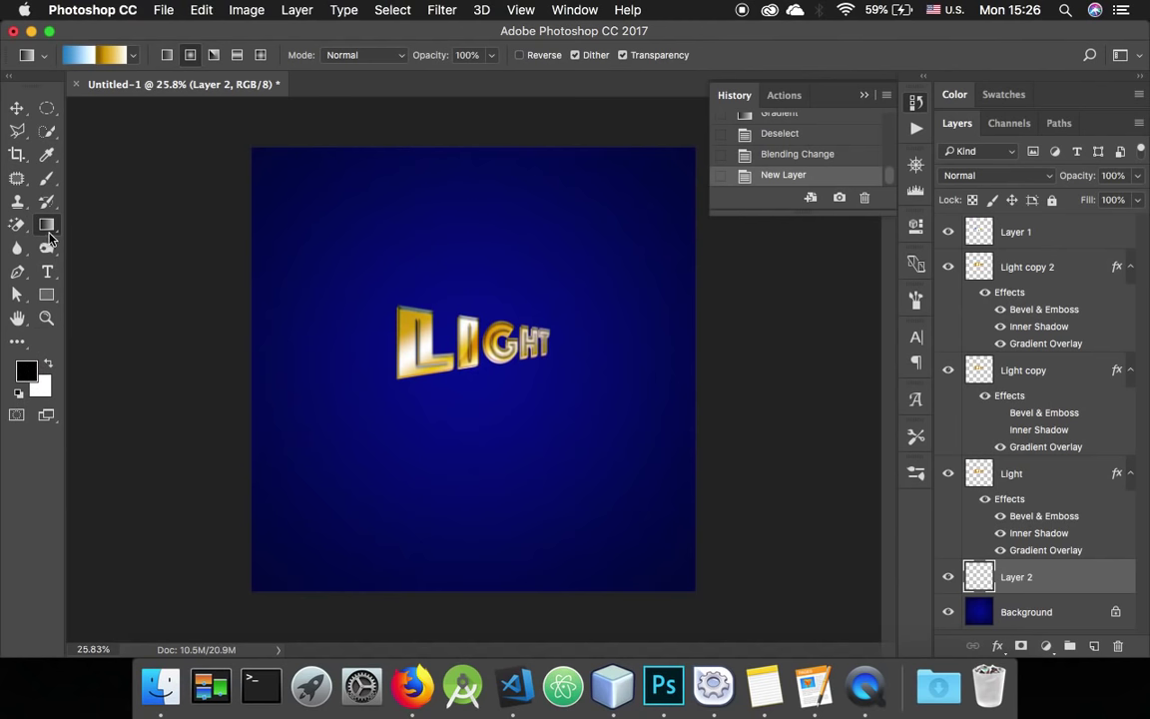
{"action": "left_click_drag", "start_coordinate": [49, 235], "coordinate": [99, 238]}
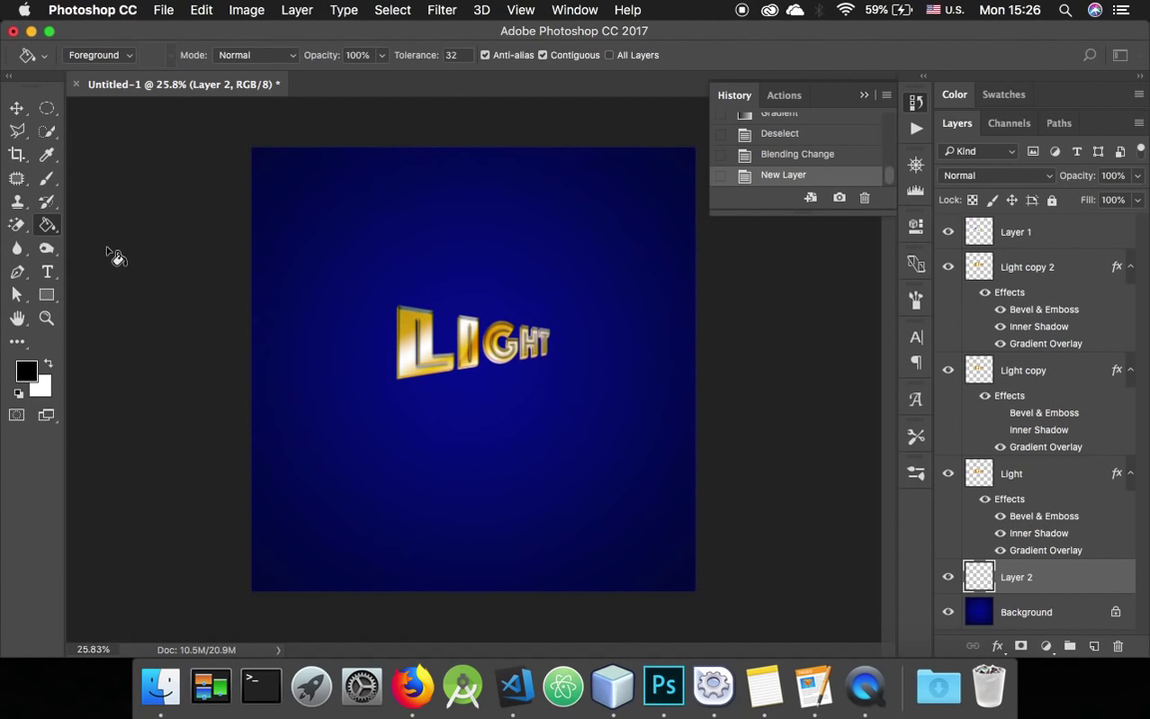
{"action": "left_click", "coordinate": [338, 236]}
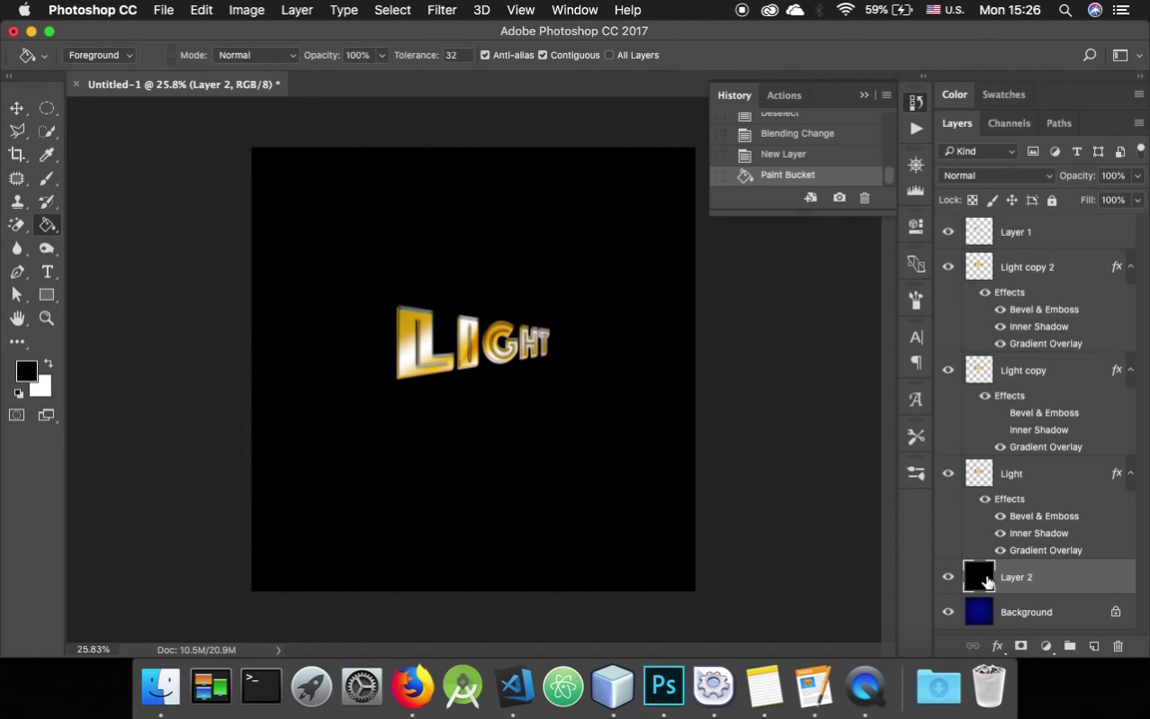
Render a centered 105mm Prime lens flare with 81% brightness on the black Layer 2
{"action": "left_click", "coordinate": [443, 10]}
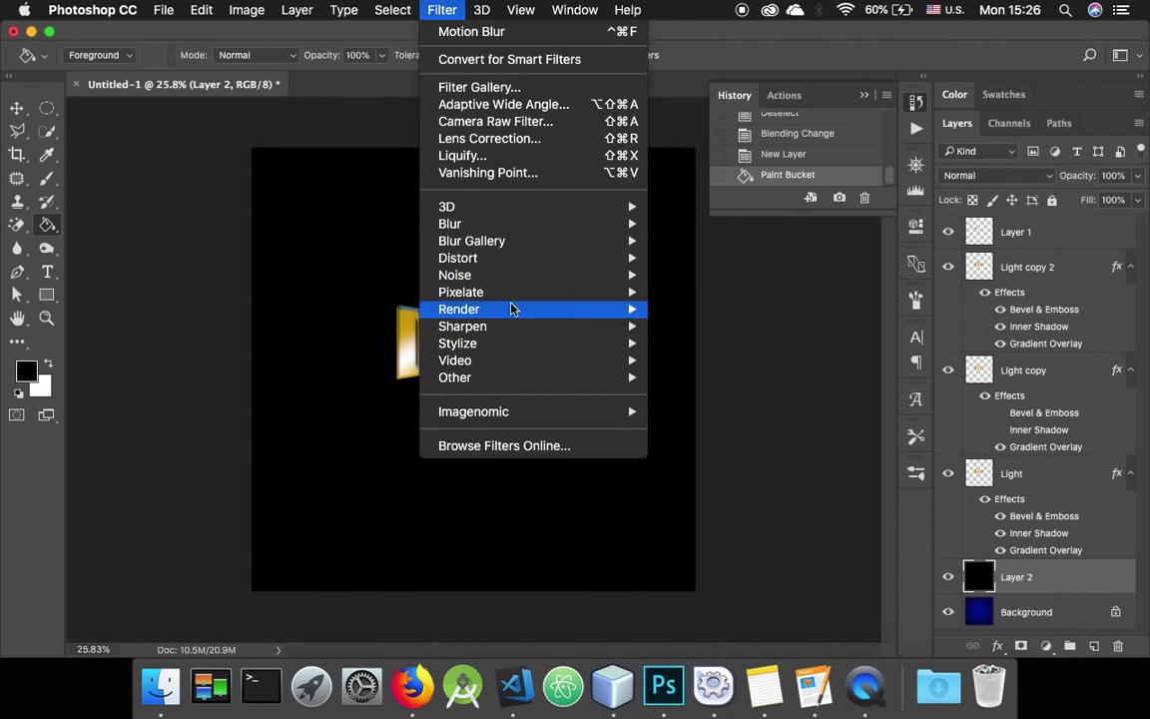
{"action": "mouse_move", "coordinate": [514, 315]}
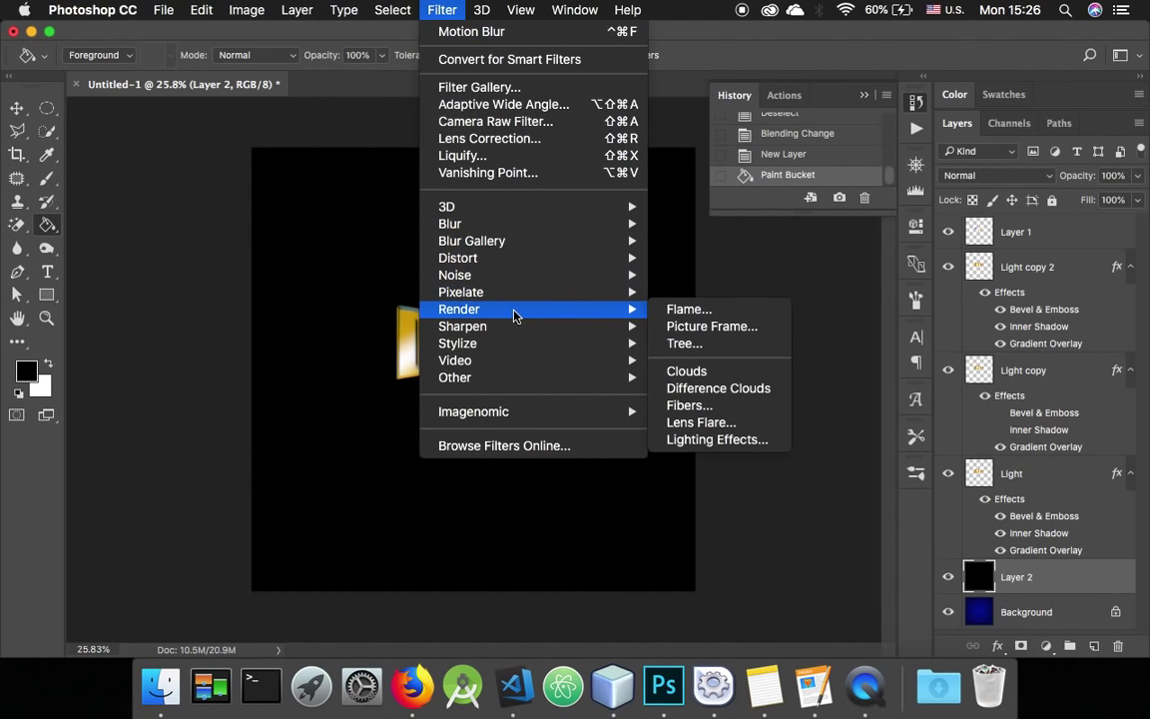
{"action": "left_click", "coordinate": [741, 425]}
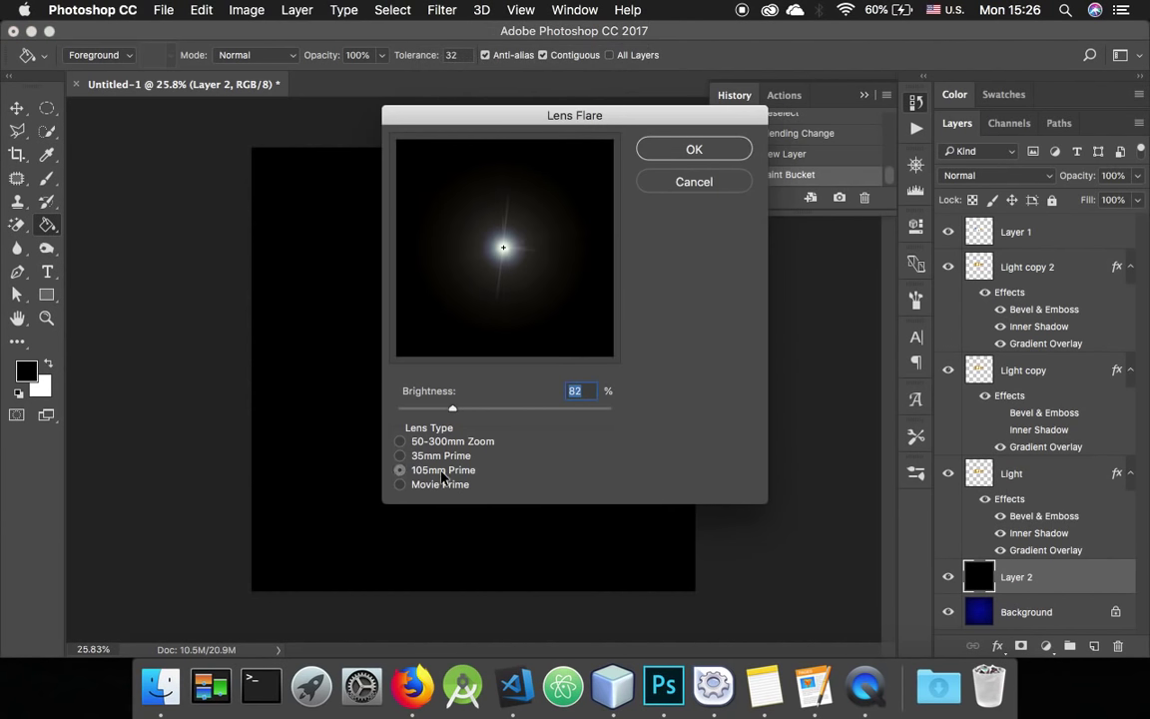
{"action": "left_click_drag", "start_coordinate": [452, 409], "coordinate": [451, 408]}
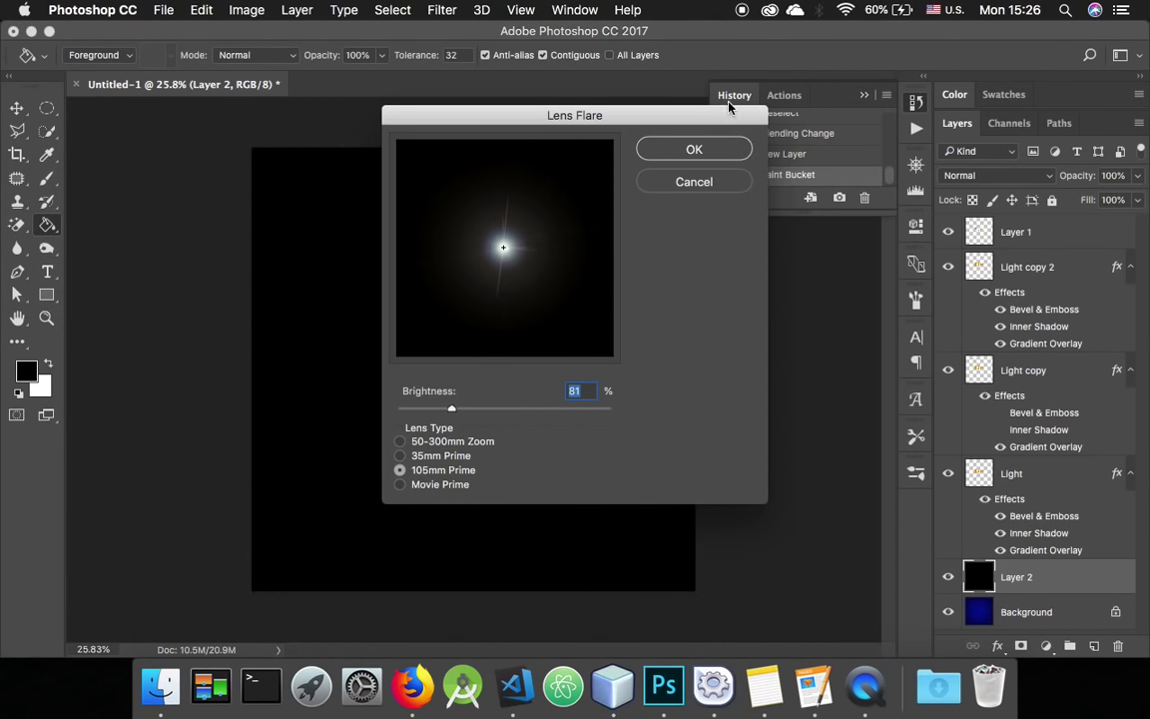
{"action": "left_click", "coordinate": [712, 149]}
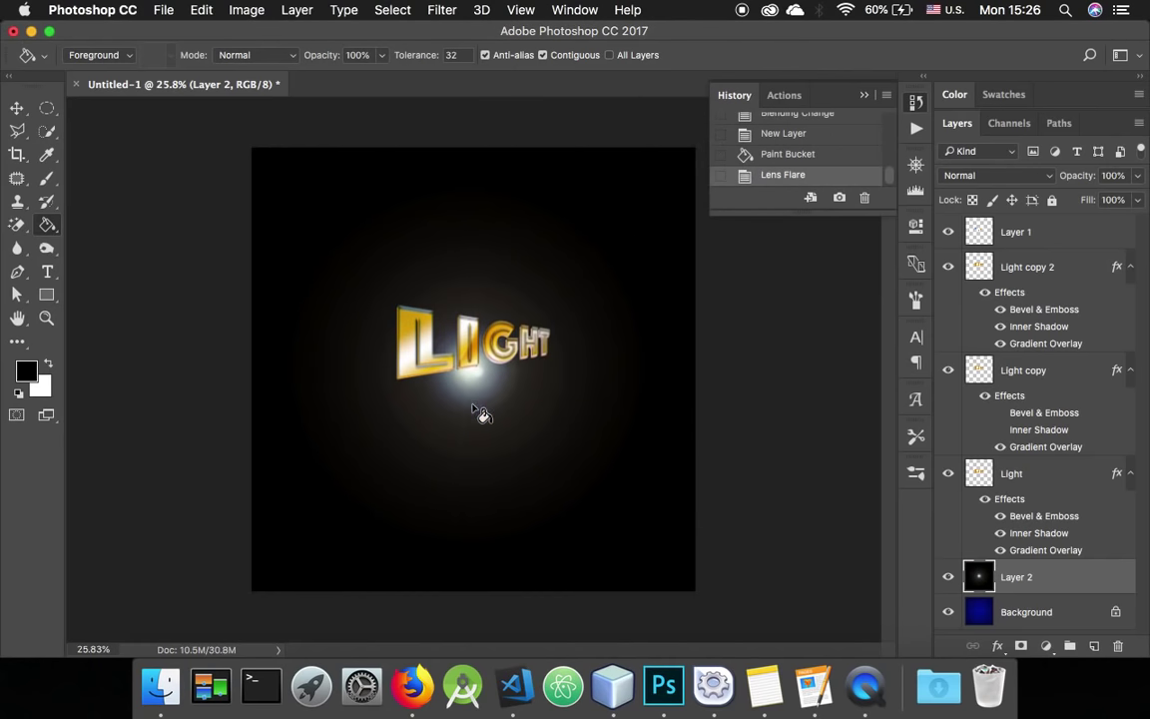
Set Layer 2's blending mode to Screen and move the flare straight up so its core sits just above the text
{"action": "left_click", "coordinate": [1001, 176]}
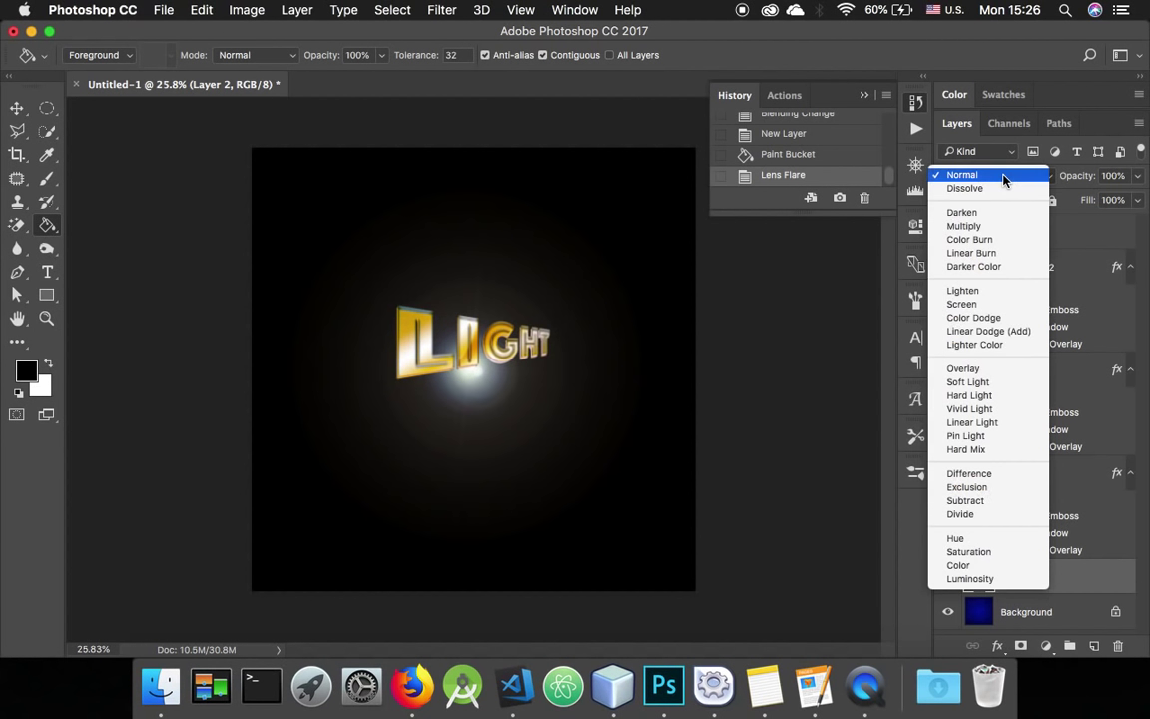
{"action": "left_click", "coordinate": [982, 306]}
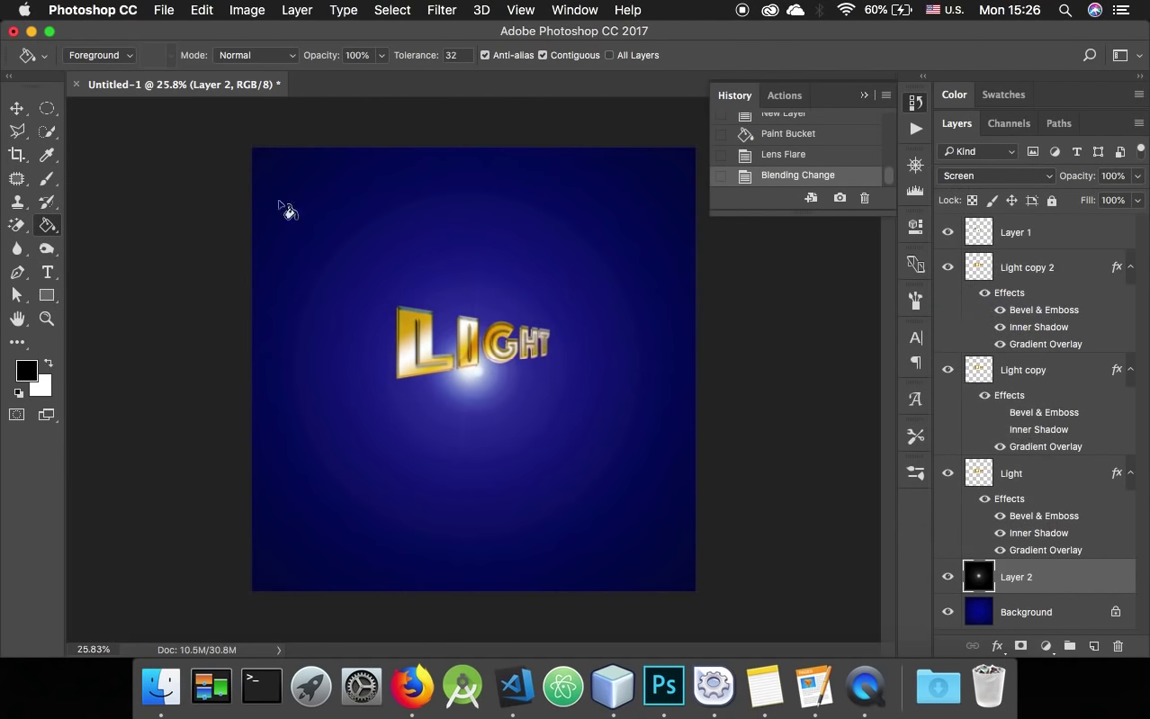
{"action": "left_click", "coordinate": [17, 107]}
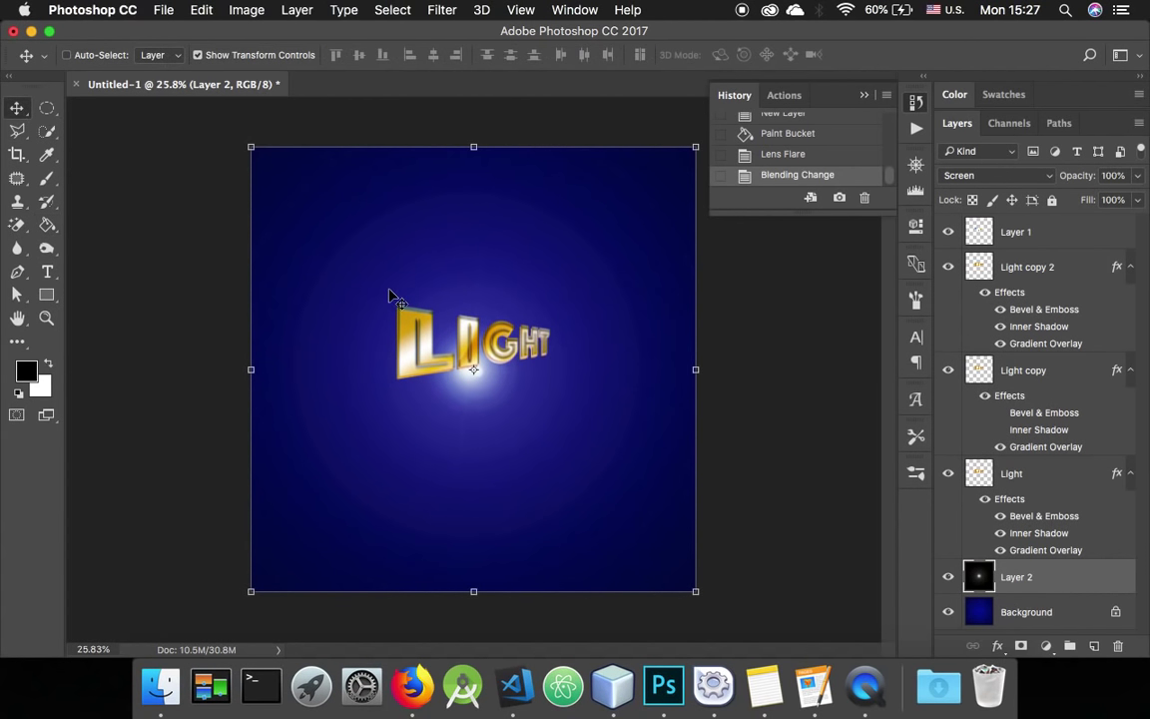
{"action": "left_click_drag", "start_coordinate": [462, 397], "coordinate": [471, 282]}
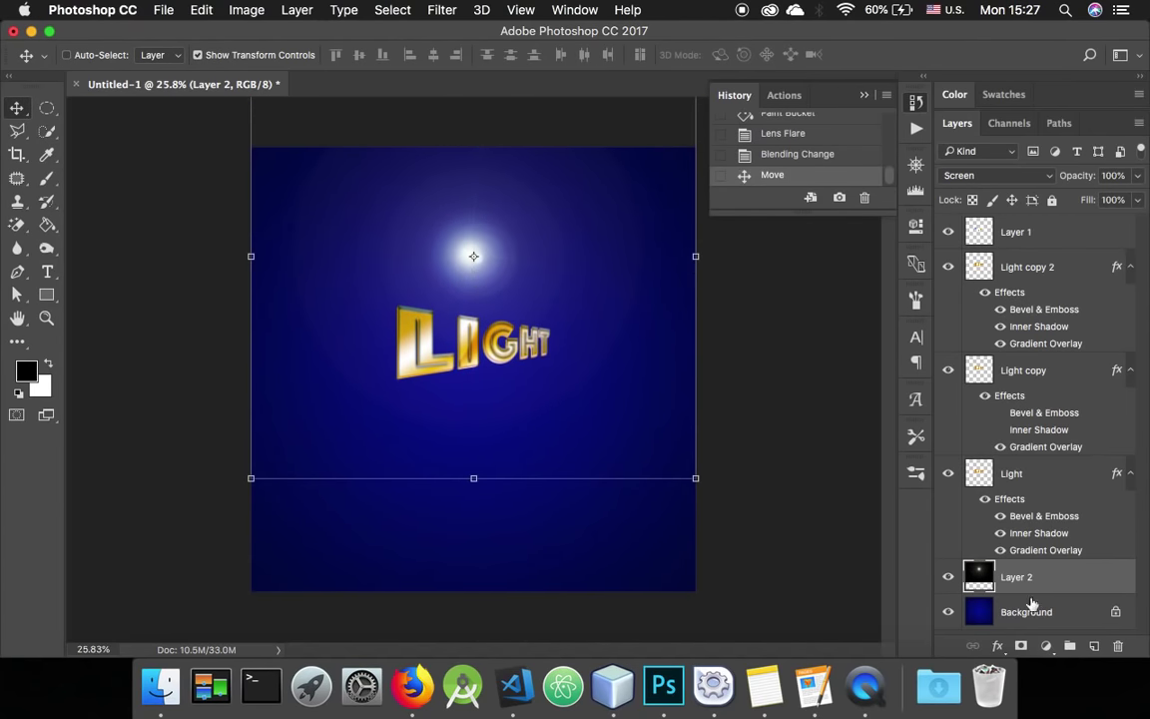
Duplicate Layer 2 and apply a Motion Blur to the copy with an angle of 0° and a distance of 1281 pixels
{"action": "left_click_drag", "start_coordinate": [1083, 587], "coordinate": [1094, 646]}
{"action": "left_click", "coordinate": [444, 9]}
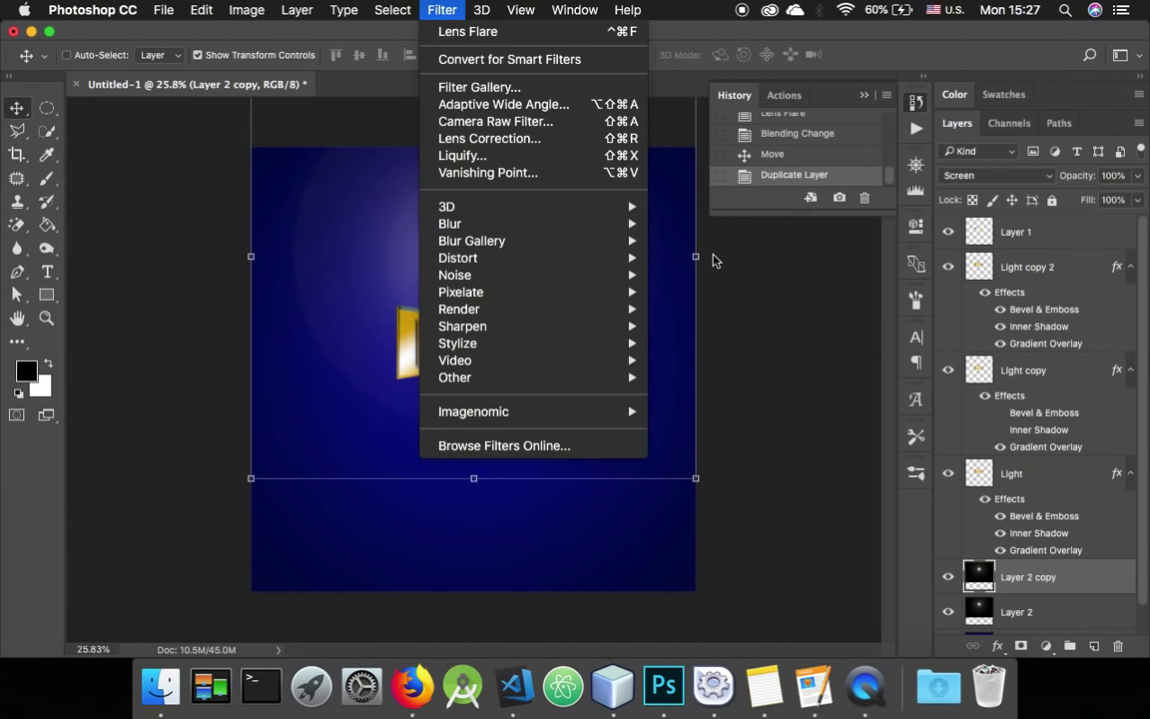
{"action": "mouse_move", "coordinate": [635, 224]}
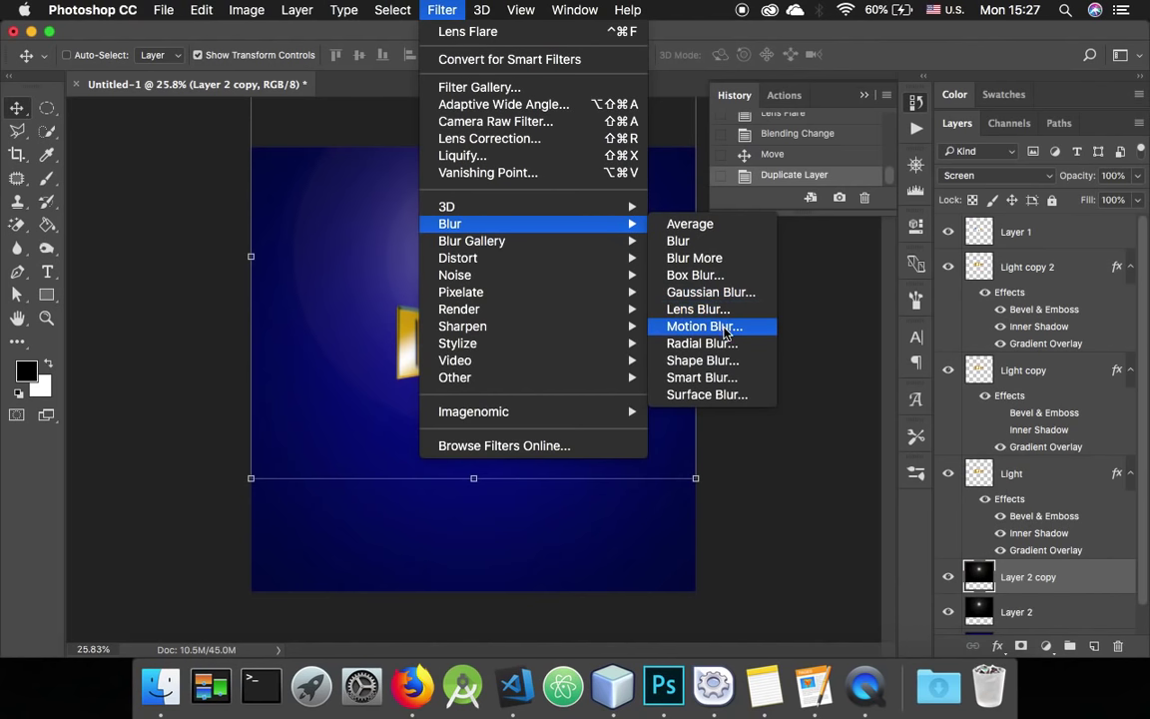
{"action": "left_click", "coordinate": [760, 331]}
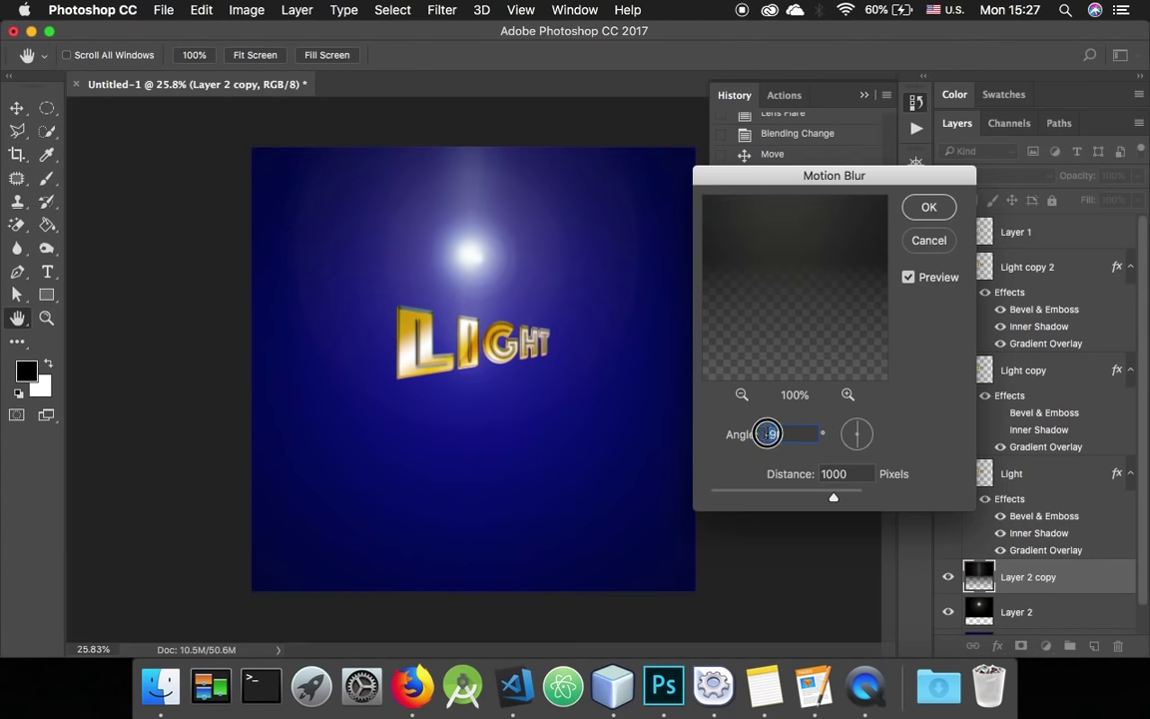
{"action": "type", "text": "0"}
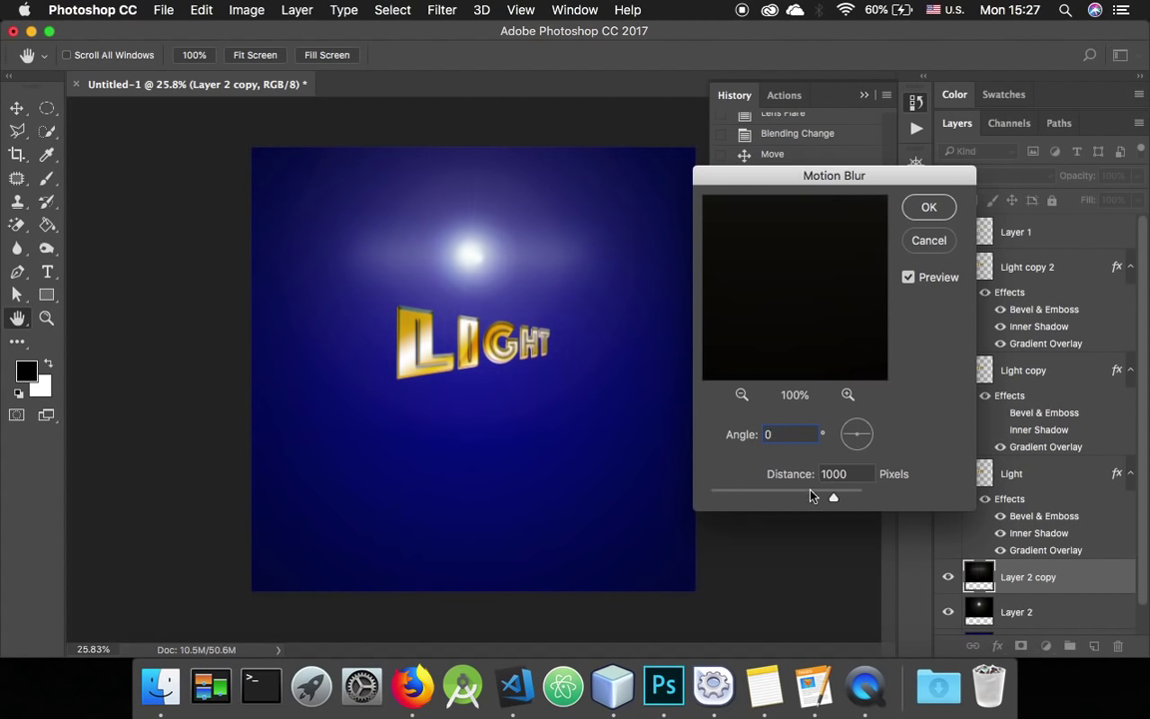
{"action": "left_click_drag", "start_coordinate": [796, 499], "coordinate": [842, 496]}
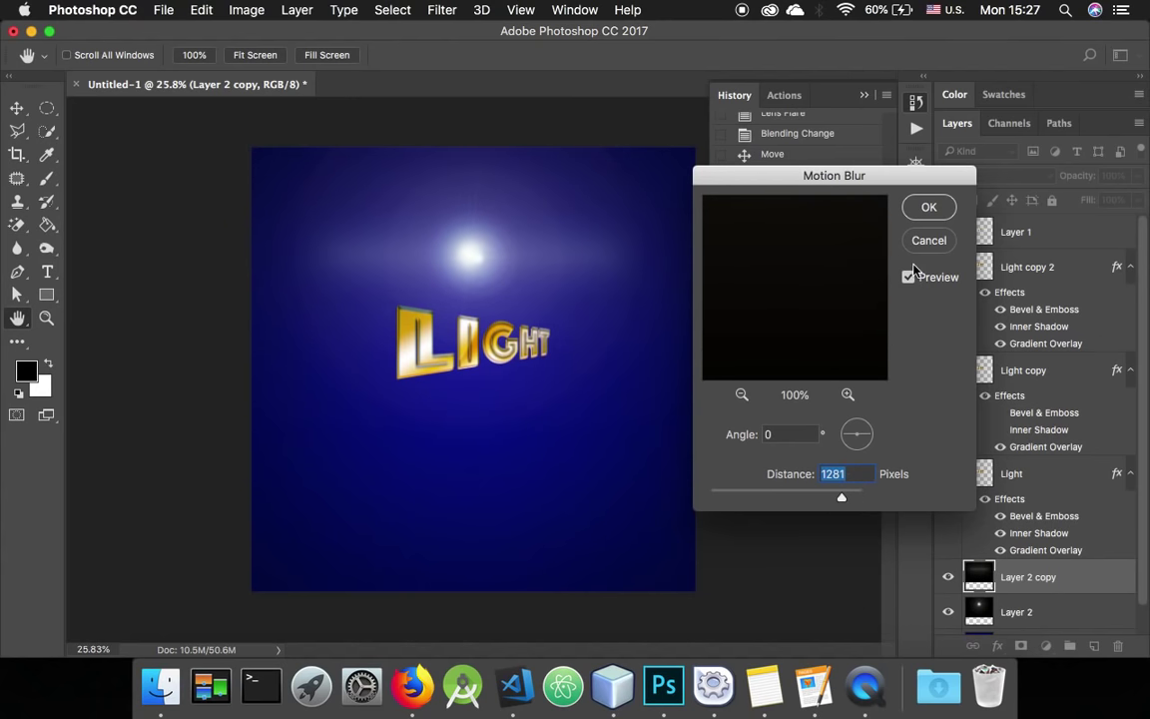
{"action": "left_click", "coordinate": [942, 214]}
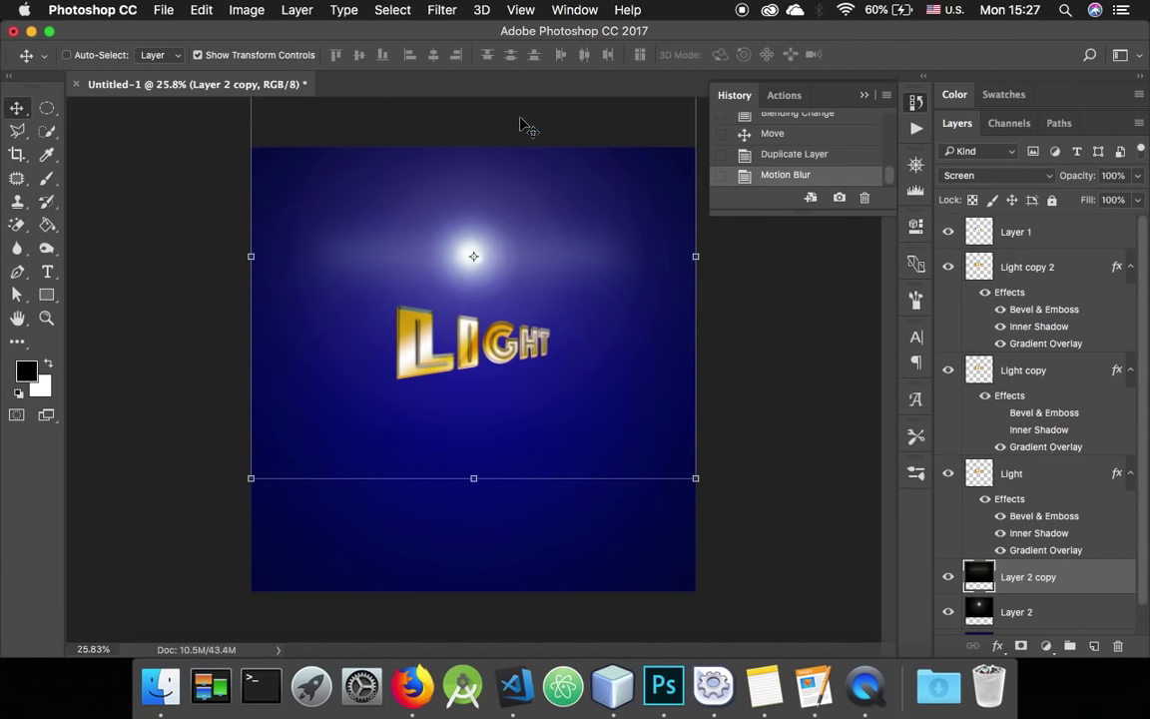
Make a second copy of Layer 2 with a Motion Blur at 90° and 1281 pixels, and turn off the transform controls display
{"action": "left_click", "coordinate": [1048, 612]}
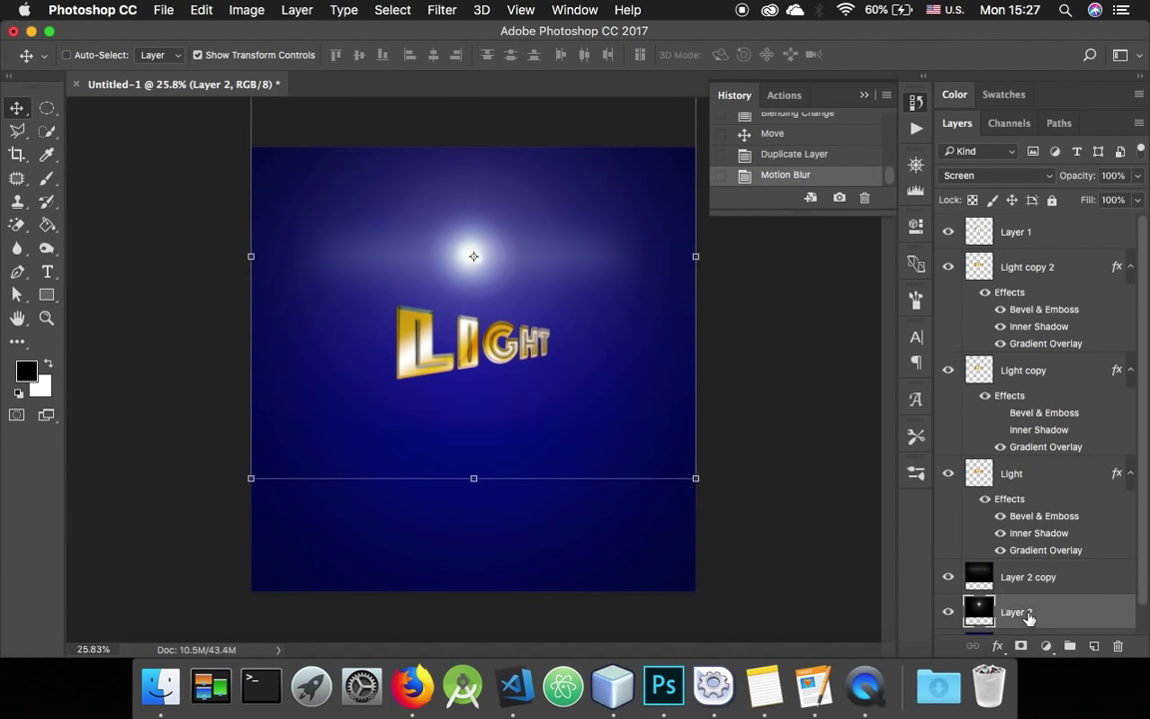
{"action": "left_click_drag", "start_coordinate": [1060, 614], "coordinate": [1092, 646]}
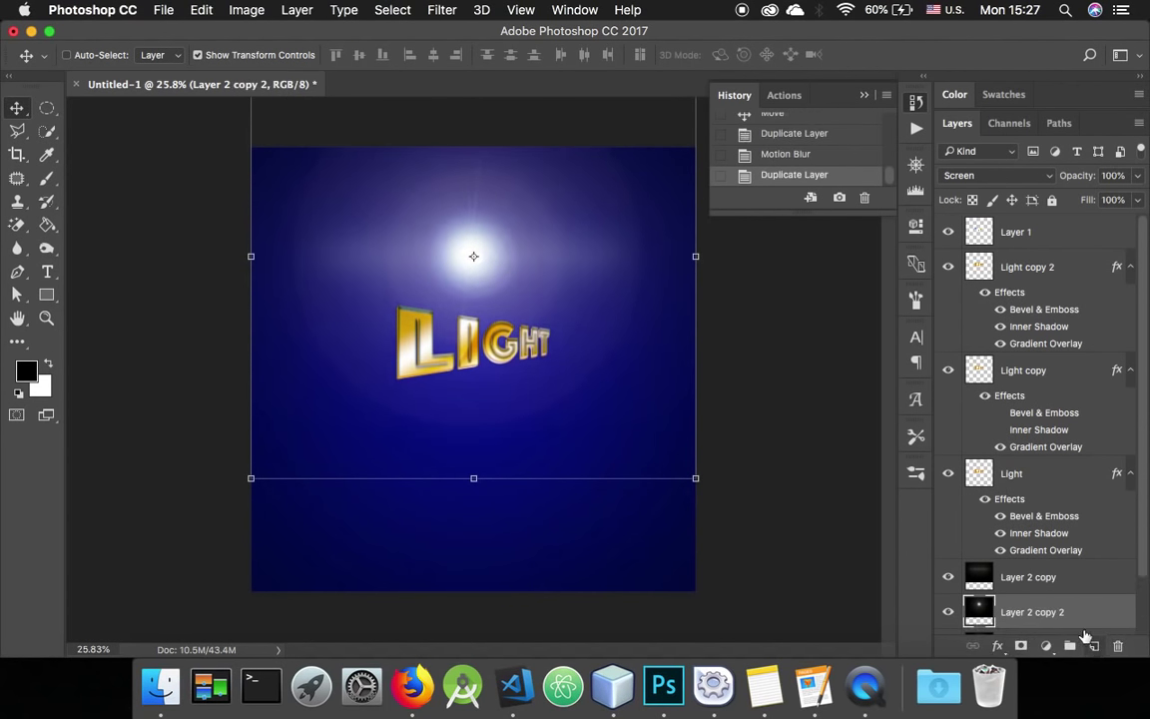
{"action": "left_click", "coordinate": [442, 10]}
{"action": "mouse_move", "coordinate": [539, 225]}
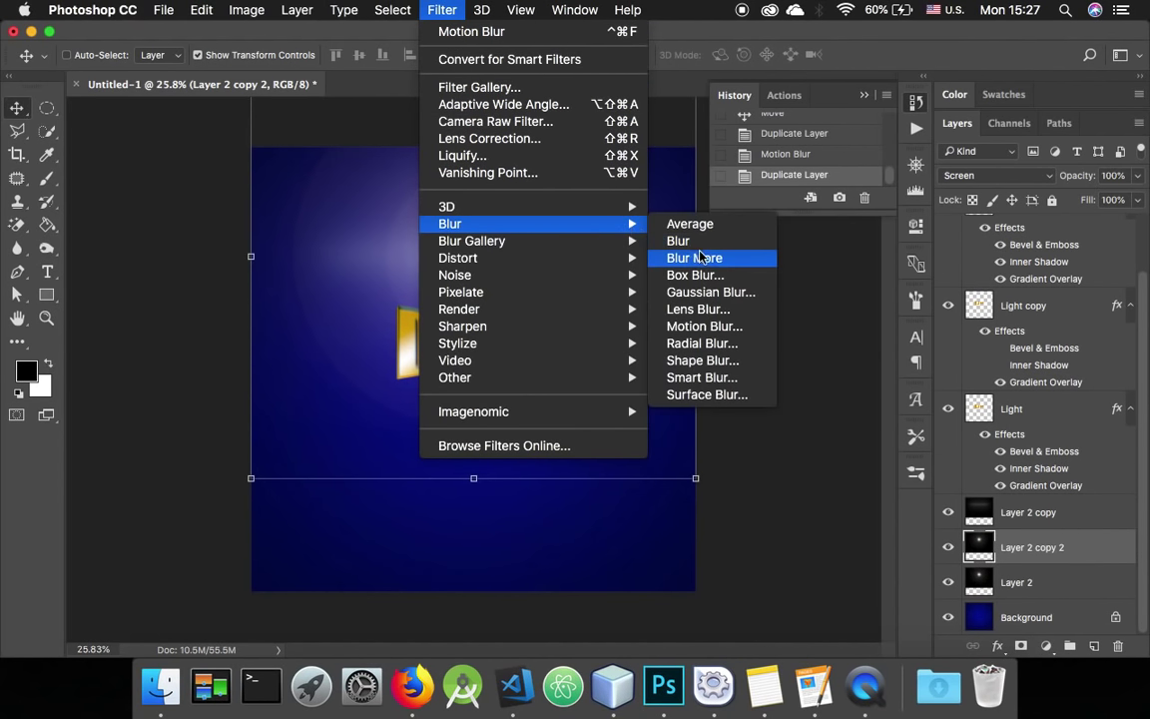
{"action": "left_click", "coordinate": [698, 327]}
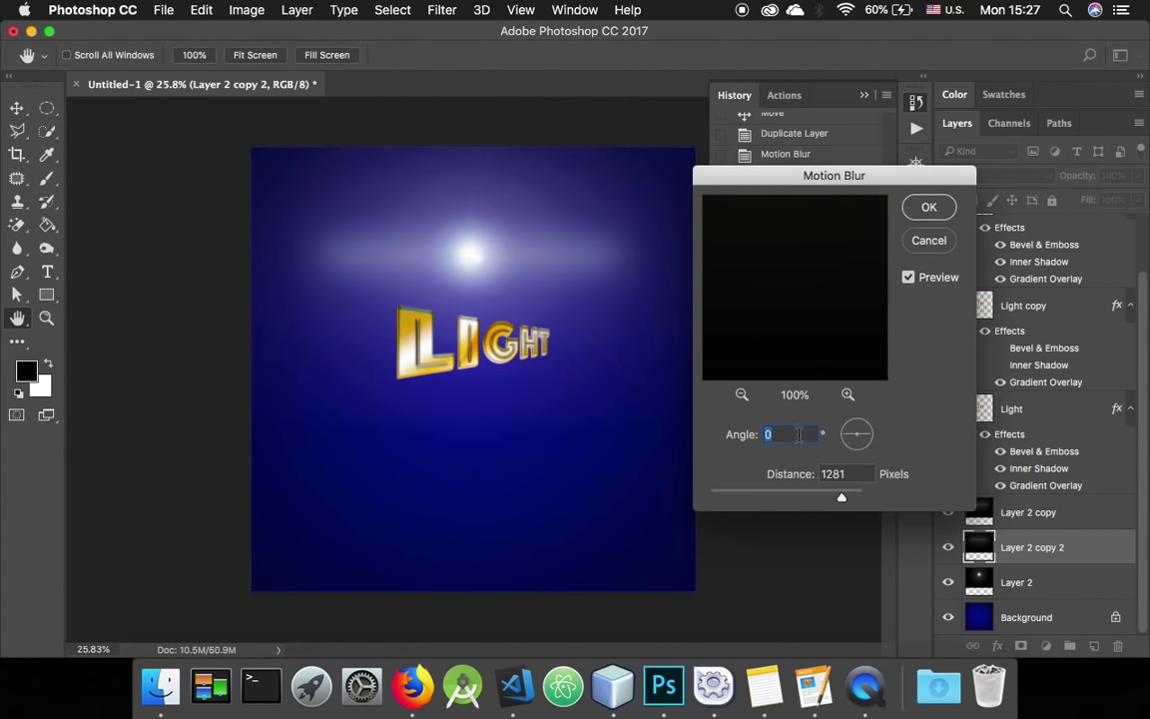
{"action": "type", "text": "90"}
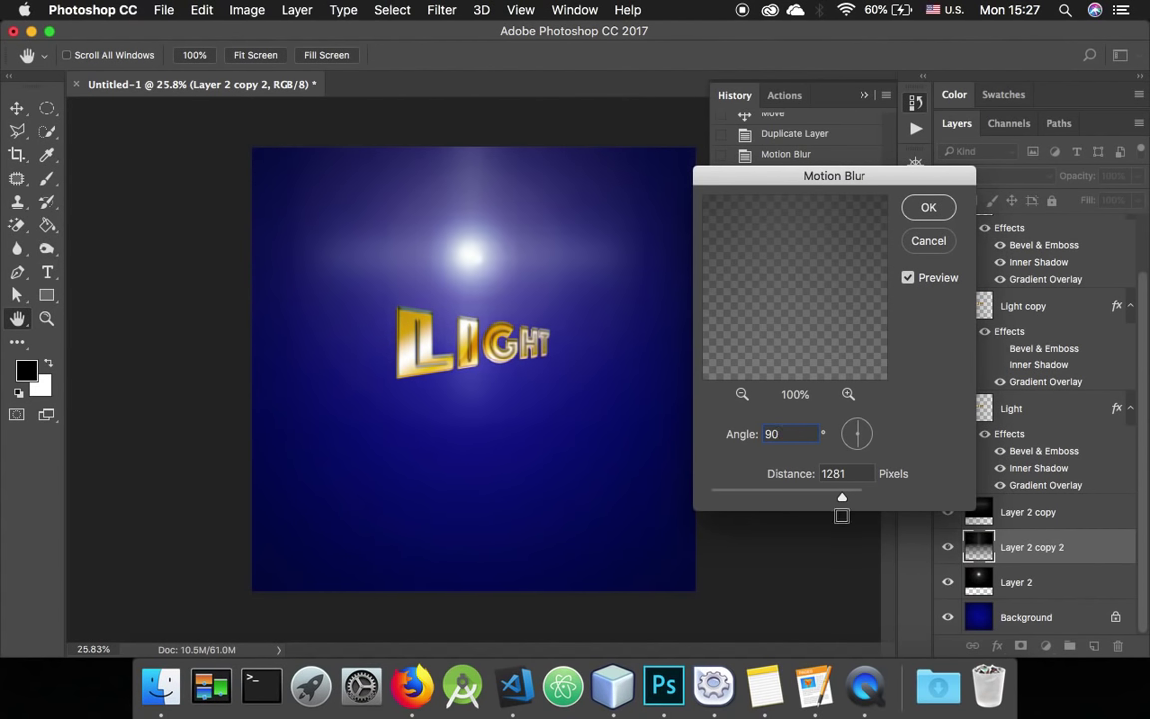
{"action": "left_click", "coordinate": [927, 207]}
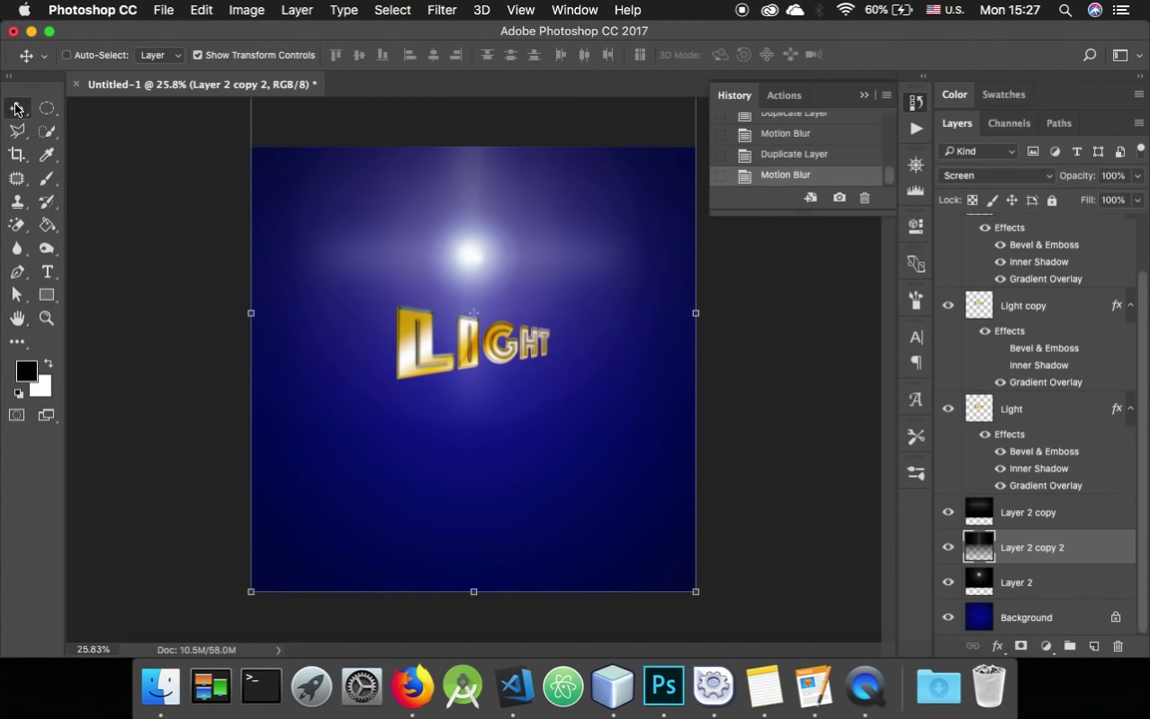
{"action": "left_click", "coordinate": [220, 54]}
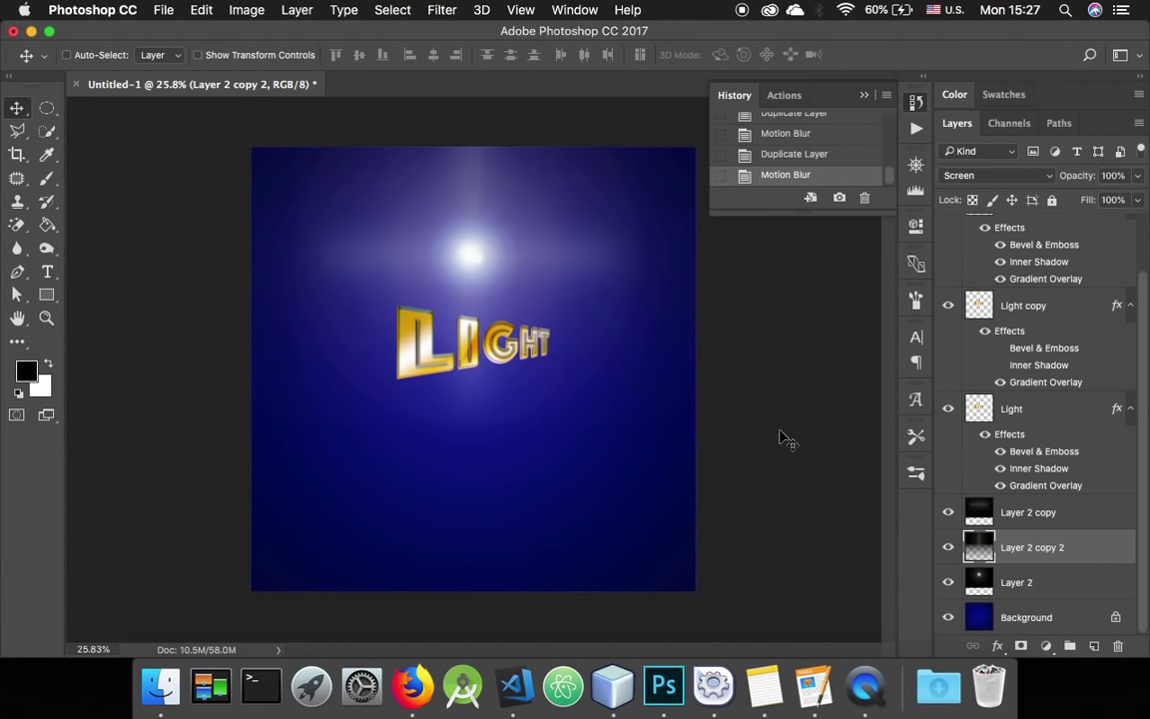